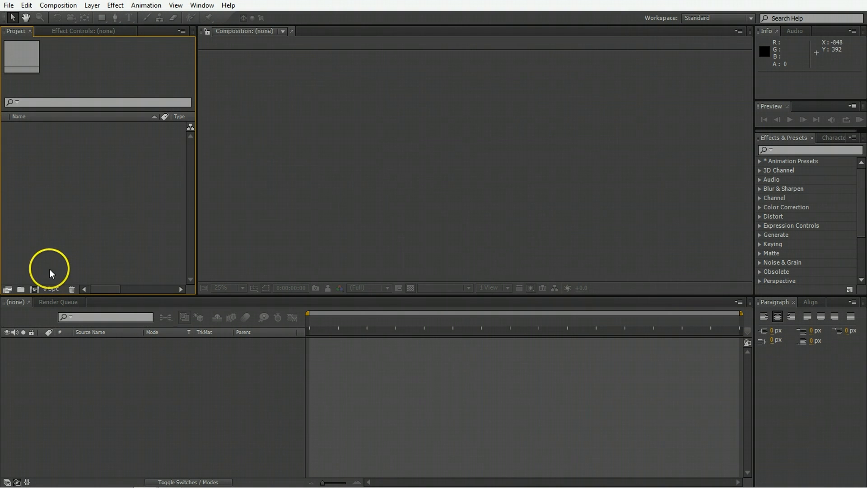
Create a 1920 x 1080 composition at 25 frames per second with a duration of 10 seconds.
{"action": "left_click", "coordinate": [38, 289]}
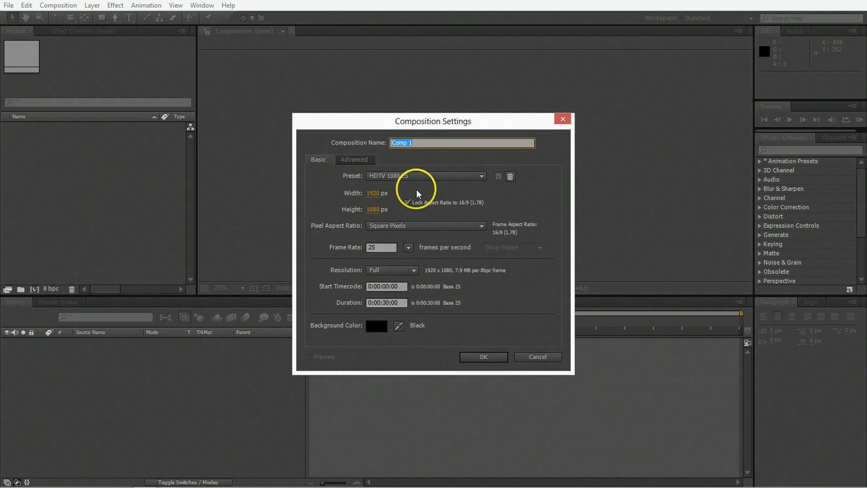
{"action": "left_click", "coordinate": [390, 302]}
{"action": "type", "text": "100."}
{"action": "key", "text": "BackSpace"}
{"action": "key", "text": "BackSpace"}
{"action": "left_click", "coordinate": [621, 158]}
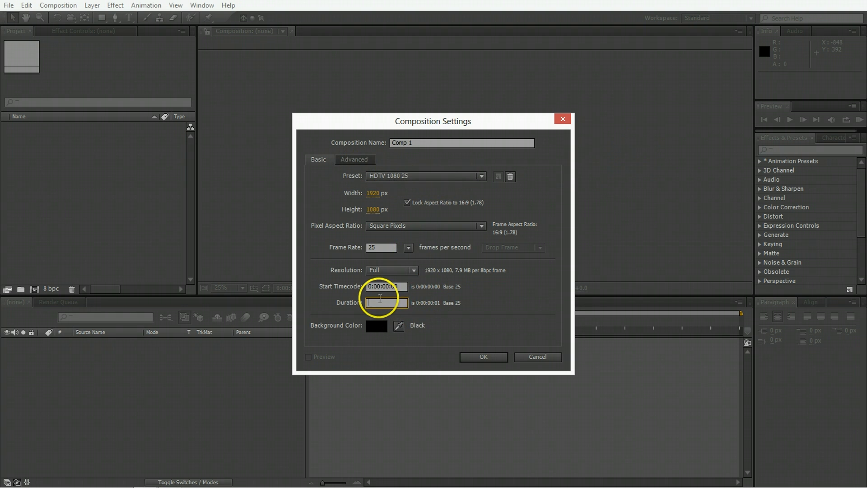
{"action": "type", "text": "1000"}
{"action": "key", "text": "Return"}
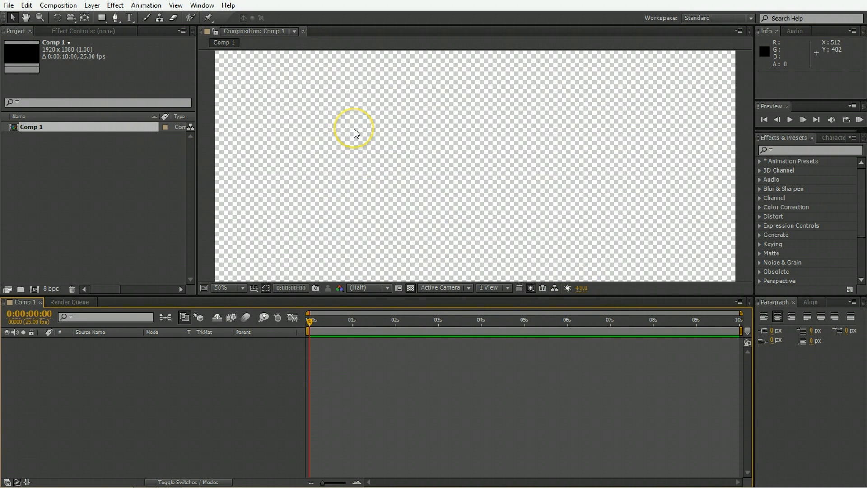
{"action": "key", "text": "comma"}
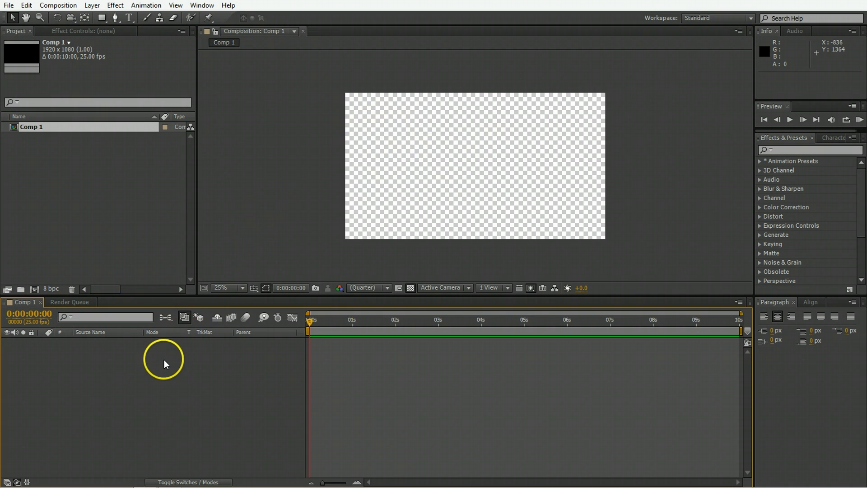
Rename the new composition as Clean animation.
{"action": "left_click", "coordinate": [45, 127]}
{"action": "left_click", "coordinate": [44, 127]}
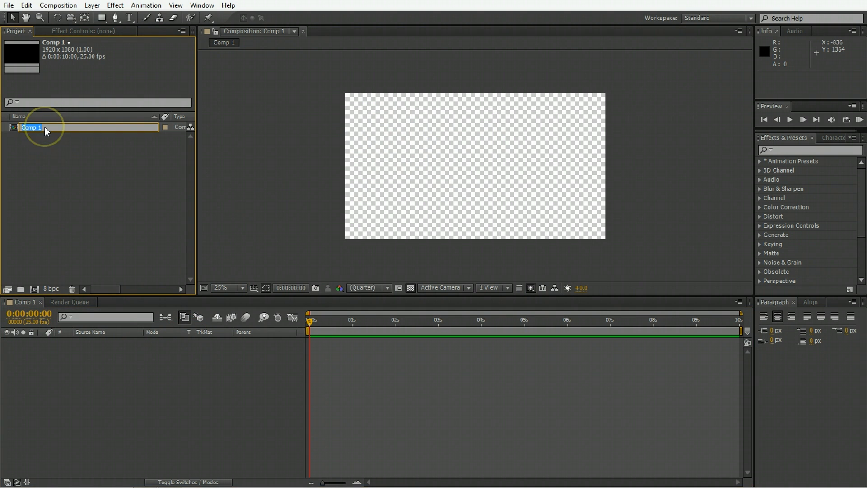
{"action": "type", "text": "Clean animation"}
{"action": "key", "text": "Return"}
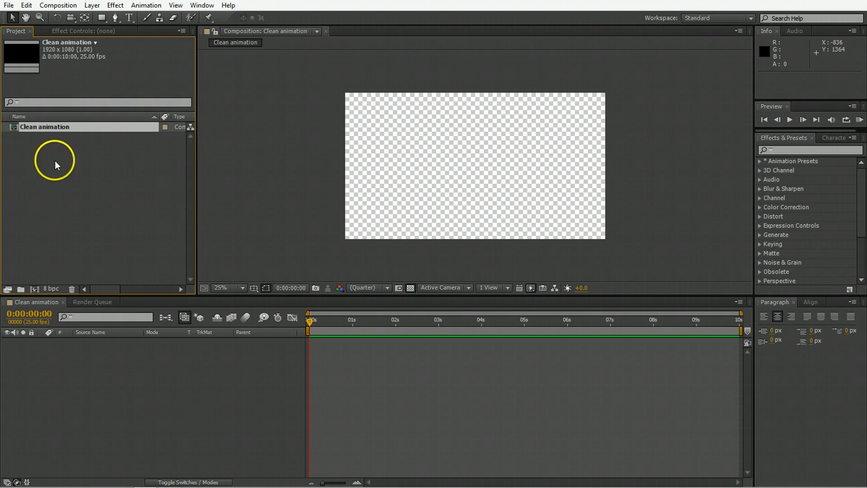
{"action": "left_click", "coordinate": [500, 165]}
{"action": "left_click", "coordinate": [535, 89]}
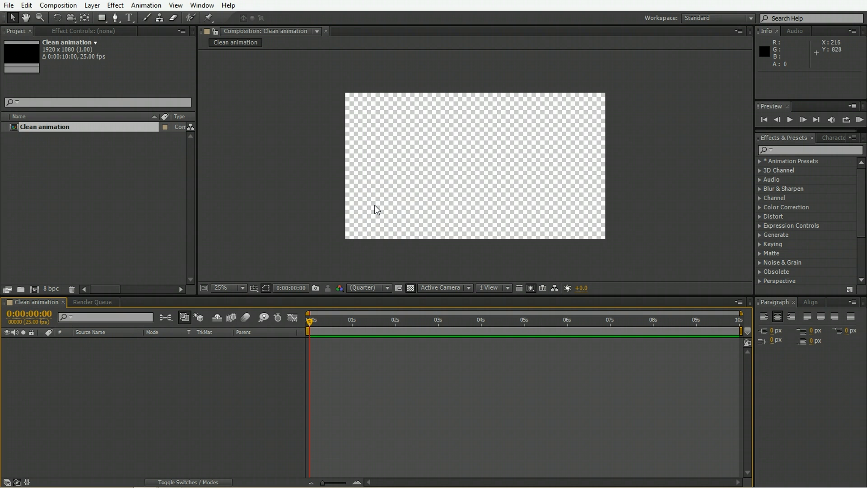
Add a black solid layer of 1920 x 1080 px to the composition.
{"action": "right_click", "coordinate": [107, 376]}
{"action": "mouse_move", "coordinate": [174, 260]}
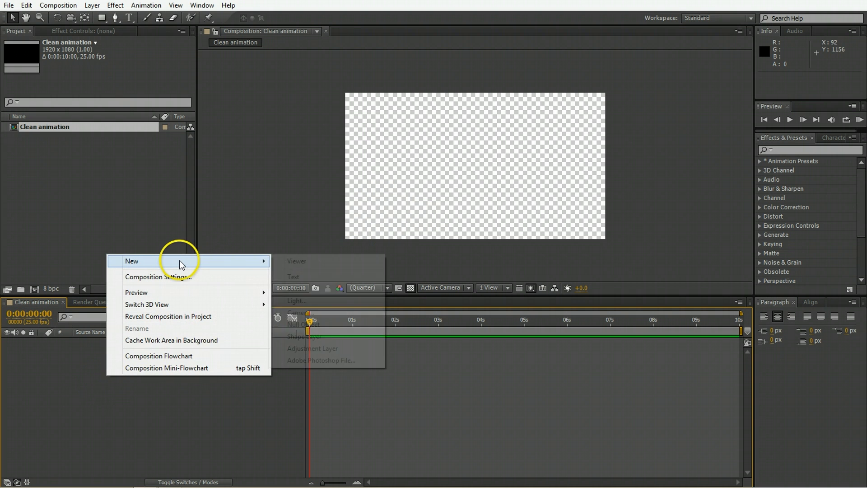
{"action": "left_click", "coordinate": [333, 291]}
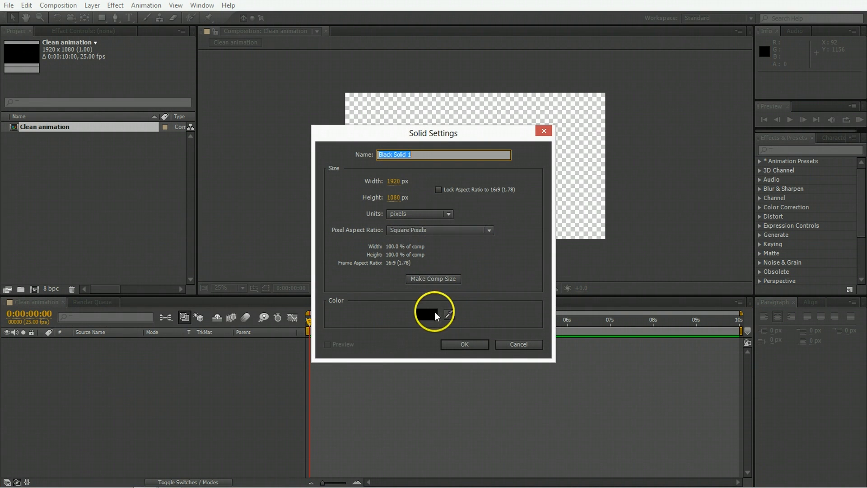
{"action": "left_click", "coordinate": [463, 344]}
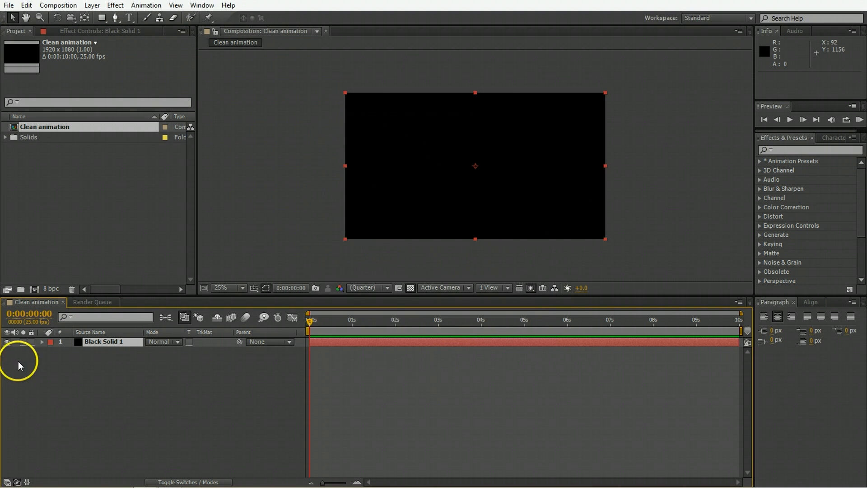
Add a white (FFFFFF) solid layer of 1920 x 1080 px above the black solid.
{"action": "right_click", "coordinate": [158, 372]}
{"action": "mouse_move", "coordinate": [210, 255]}
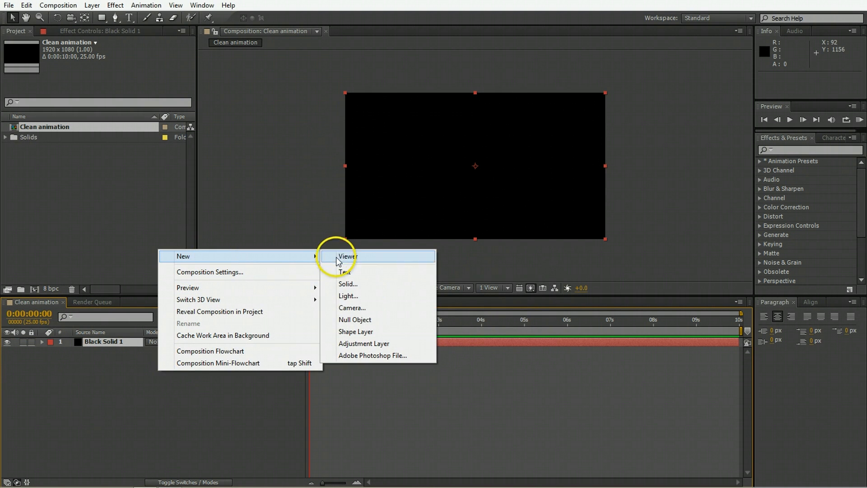
{"action": "left_click", "coordinate": [355, 282]}
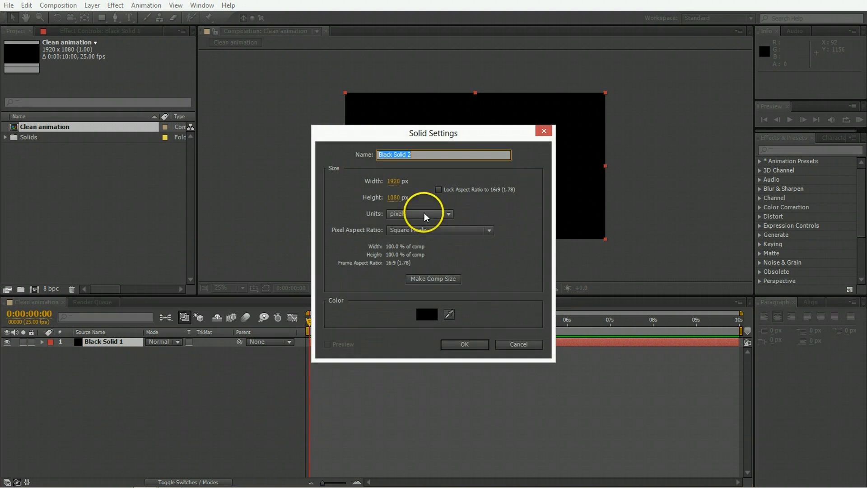
{"action": "left_click", "coordinate": [424, 312]}
{"action": "left_click_drag", "start_coordinate": [269, 244], "coordinate": [280, 165]}
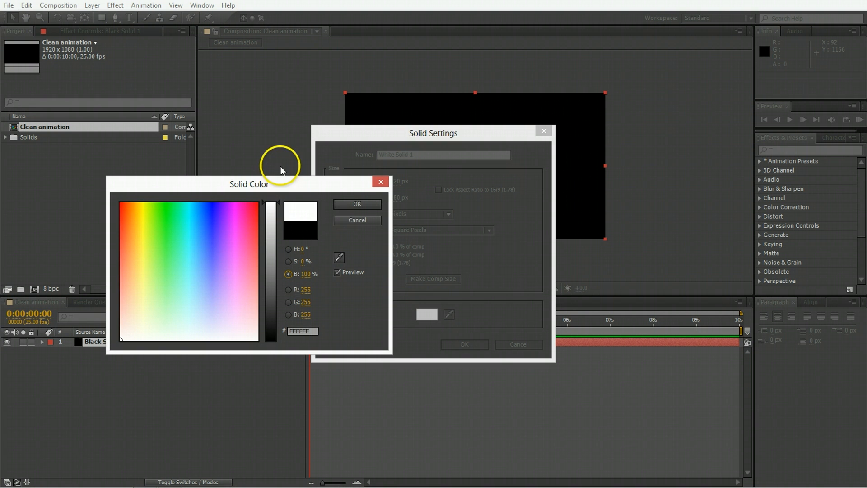
{"action": "left_click", "coordinate": [353, 203]}
{"action": "key", "text": "Return"}
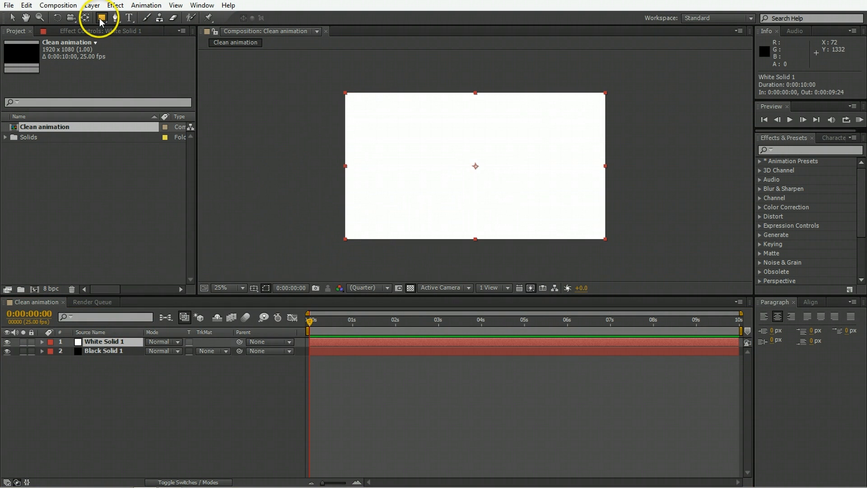
Add a full-frame rectangular mask to the white solid, with mask expansion -68 pixels and mode Subtract.
{"action": "double_click", "coordinate": [101, 18]}
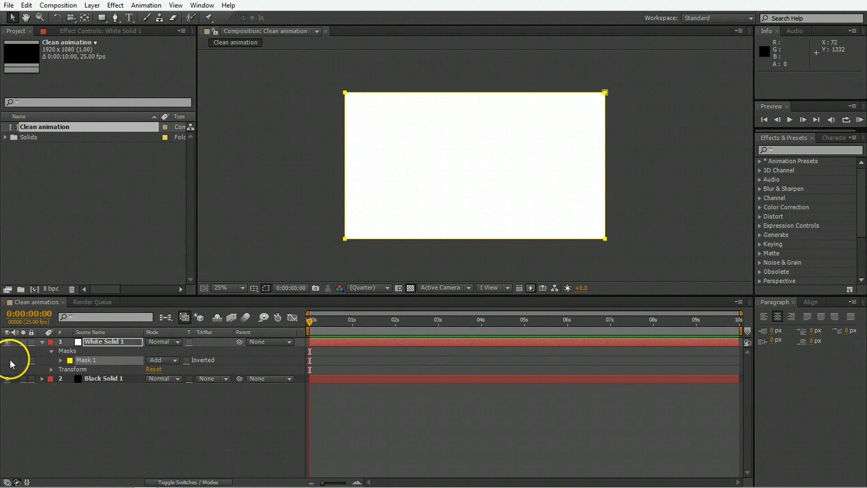
{"action": "left_click", "coordinate": [60, 360]}
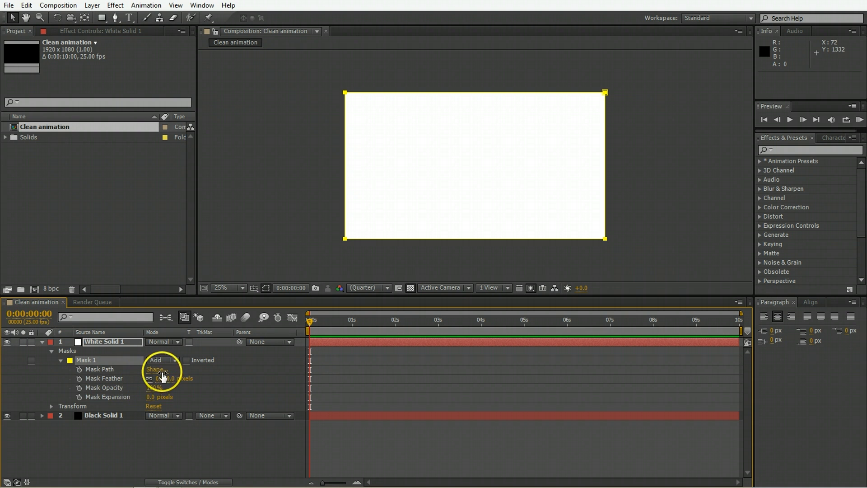
{"action": "left_click_drag", "start_coordinate": [151, 400], "coordinate": [149, 400]}
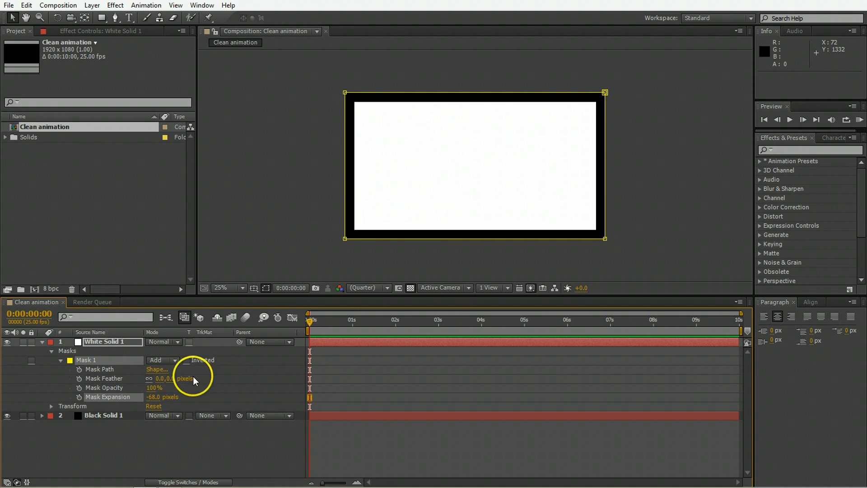
{"action": "left_click", "coordinate": [171, 360]}
{"action": "left_click", "coordinate": [174, 397]}
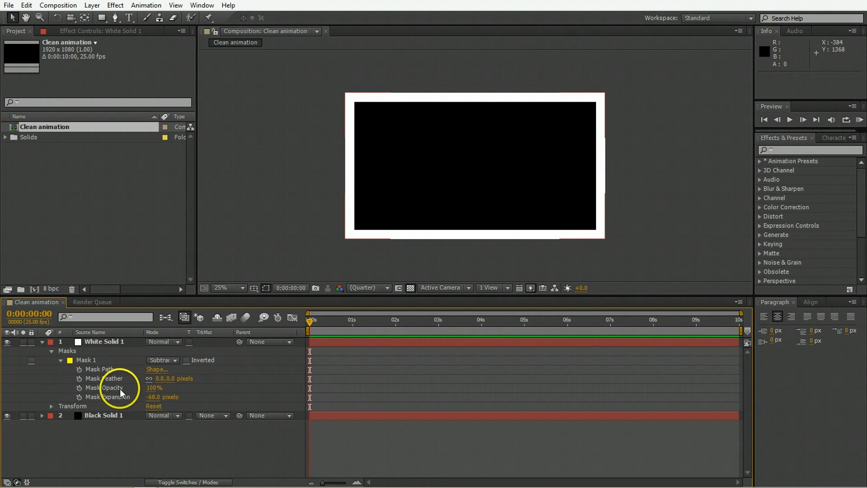
Set the white solid's mask expansion to -542 pixels and keyframe it at 0:00:00:00.
{"action": "mouse_move", "coordinate": [154, 398]}
{"action": "left_mouse_down"}
{"action": "mouse_move", "coordinate": [183, 394]}
{"action": "mouse_move", "coordinate": [156, 399]}
{"action": "left_mouse_up"}
{"action": "left_click", "coordinate": [105, 397]}
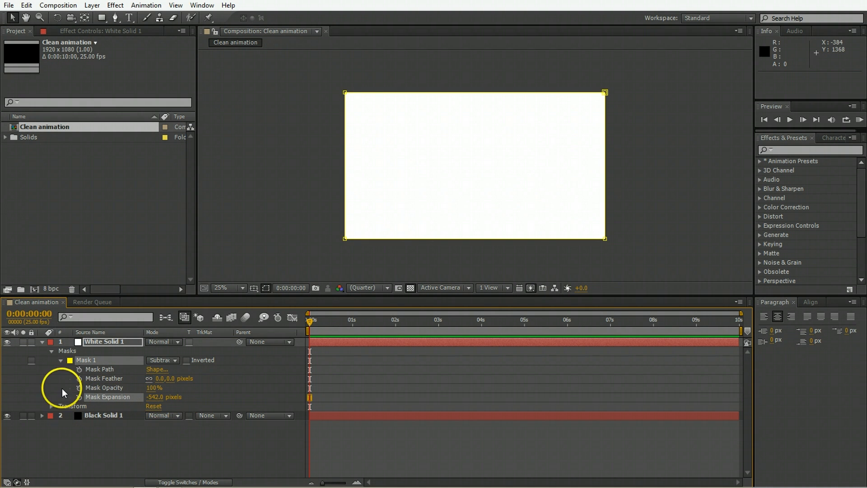
{"action": "left_click", "coordinate": [79, 397]}
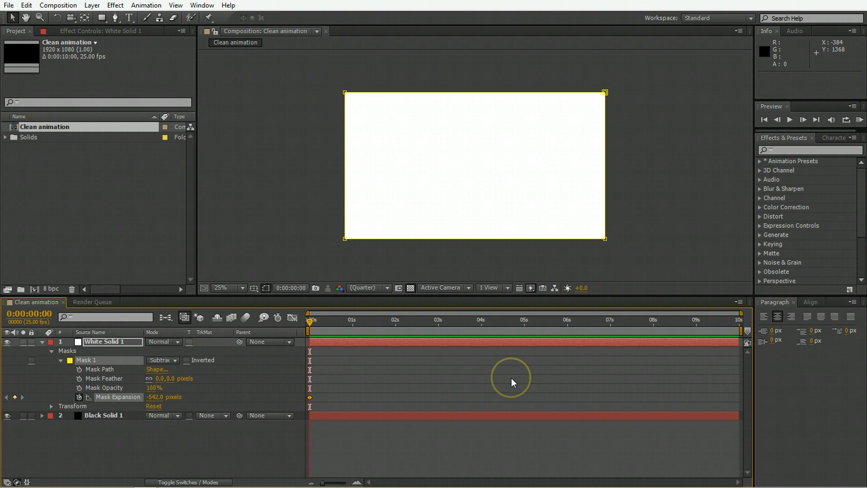
Keyframe the white solid's mask expansion at -78 pixels at 0:00:00:20.
{"action": "key", "text": "shift+Page_Down"}
{"action": "key", "text": "shift+Page_Down"}
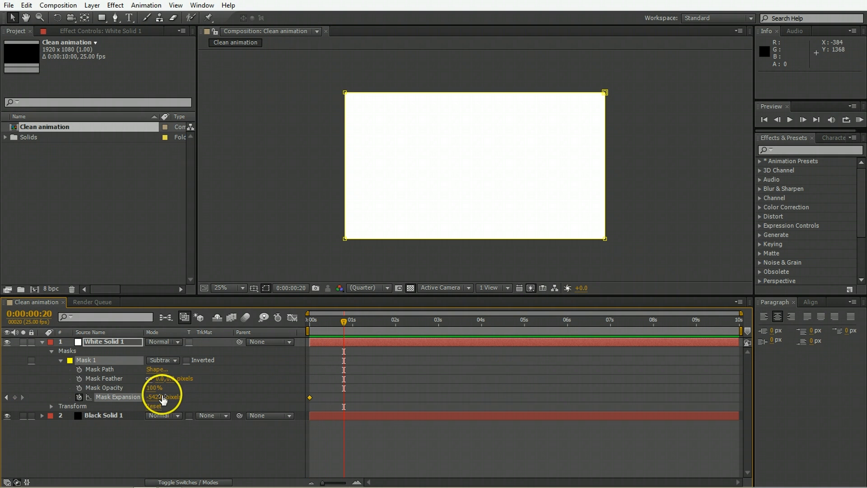
{"action": "left_click_drag", "start_coordinate": [163, 397], "coordinate": [156, 401]}
{"action": "left_click", "coordinate": [360, 348]}
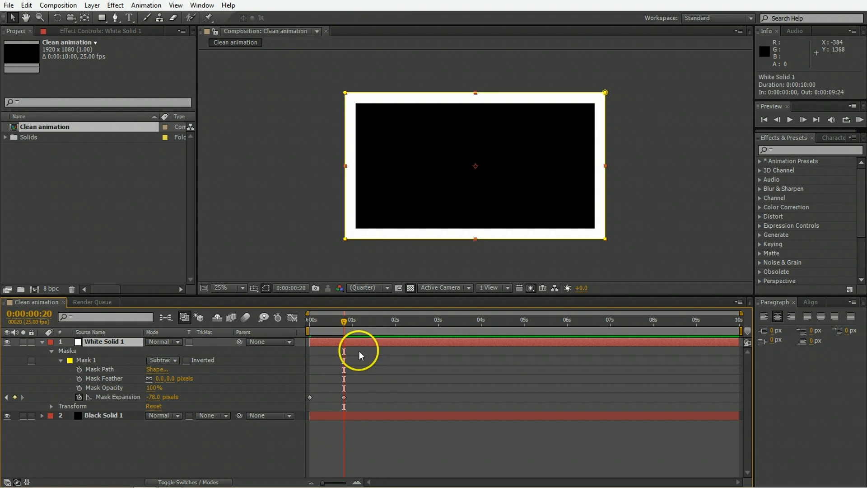
With no layer selected, create a full-frame ellipse as a new shape layer.
{"action": "left_click", "coordinate": [135, 436]}
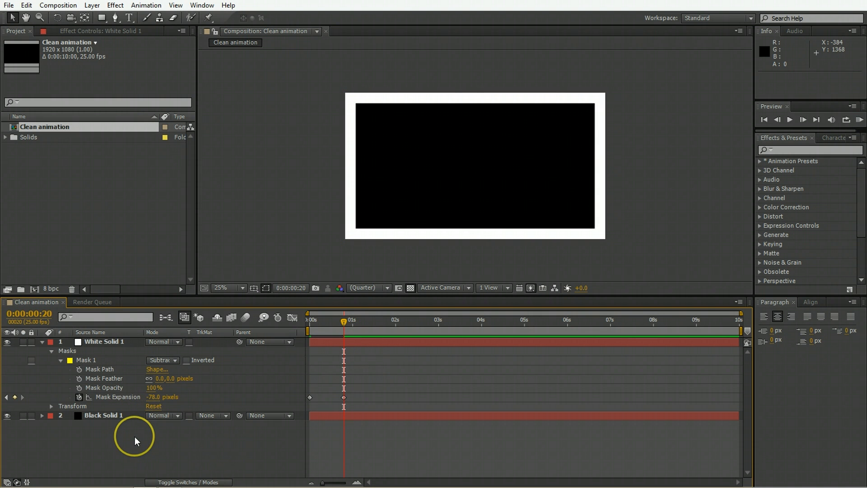
{"action": "left_click", "coordinate": [101, 18]}
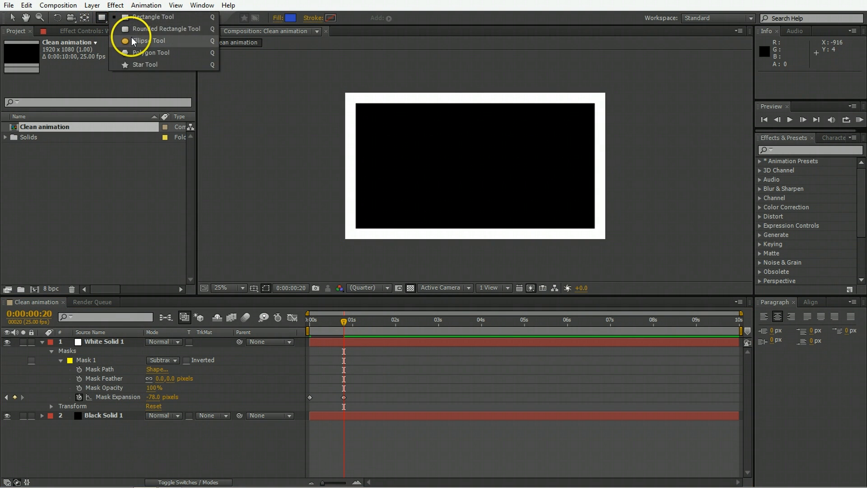
{"action": "left_click", "coordinate": [133, 41]}
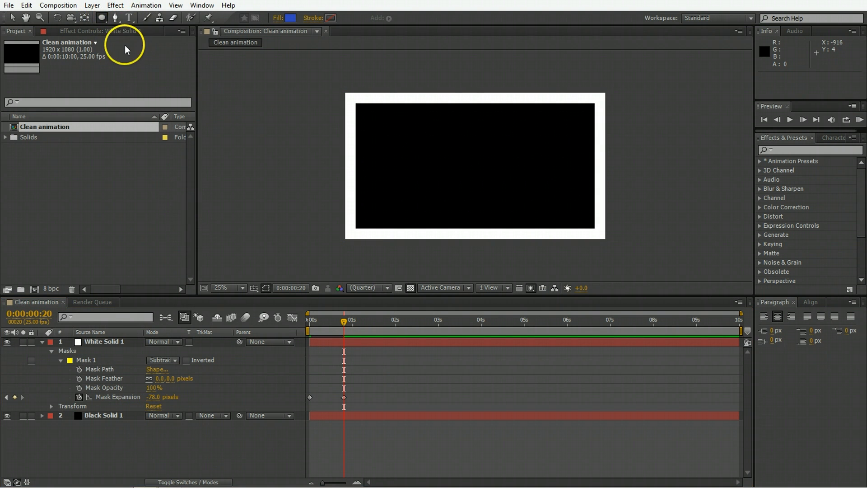
{"action": "double_click", "coordinate": [102, 18]}
{"action": "key", "text": "v"}
Change the ellipse's fill color to white (FFFFFF).
{"action": "left_click", "coordinate": [287, 21]}
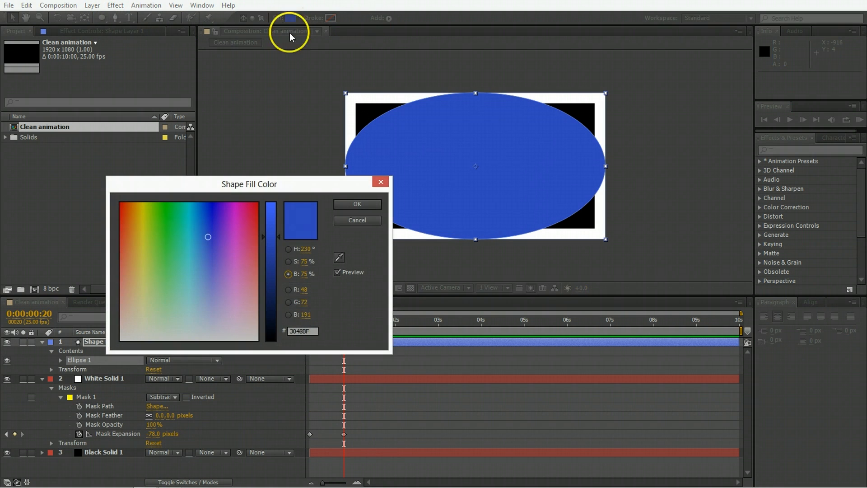
{"action": "left_click_drag", "start_coordinate": [132, 332], "coordinate": [109, 348]}
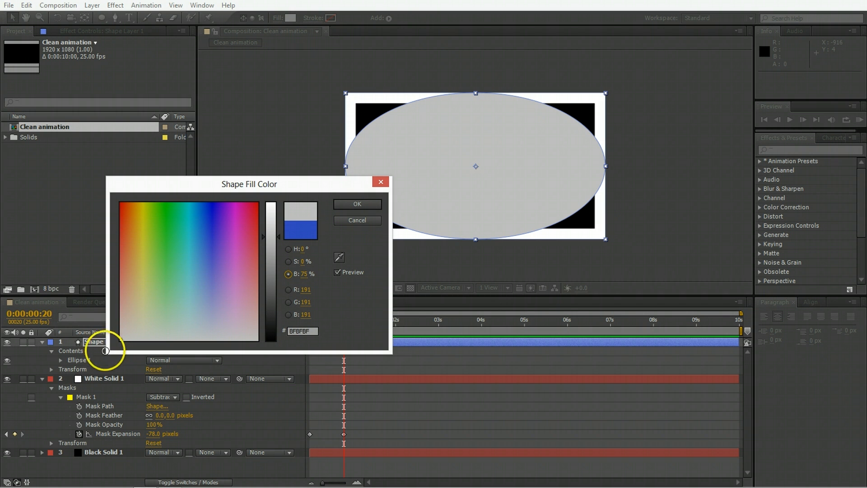
{"action": "left_click_drag", "start_coordinate": [273, 207], "coordinate": [273, 191]}
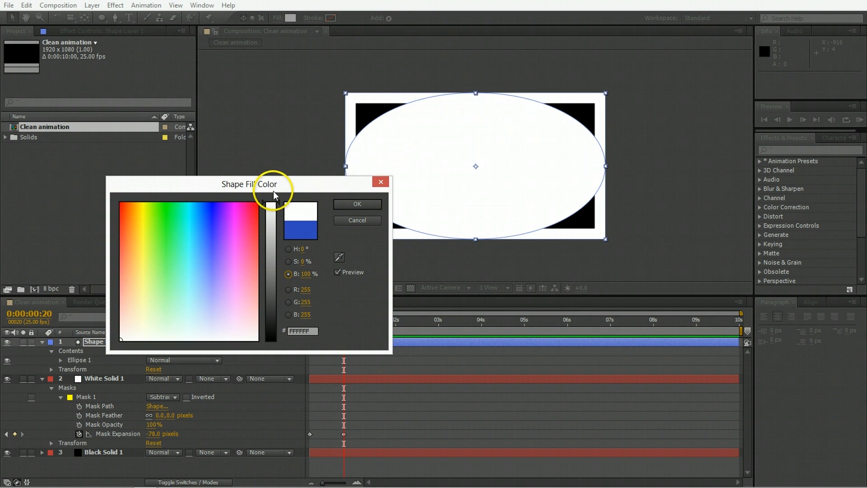
{"action": "left_click", "coordinate": [358, 204]}
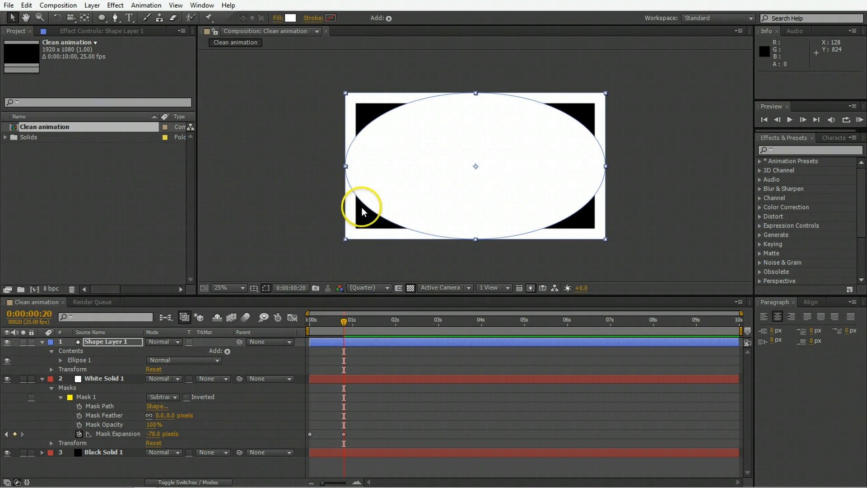
Set the ellipse path's size to 500 x 500 to make it a circle.
{"action": "left_click", "coordinate": [60, 360]}
{"action": "left_click", "coordinate": [70, 369]}
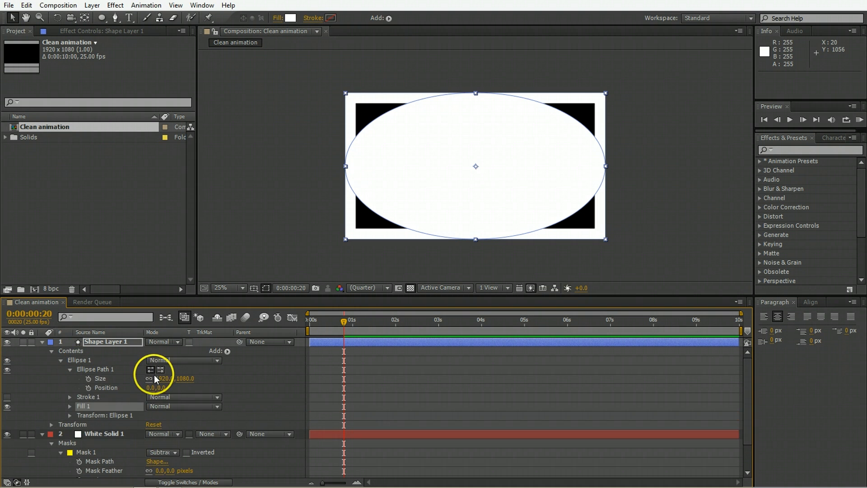
{"action": "left_click", "coordinate": [164, 379]}
{"action": "type", "text": "500"}
{"action": "key", "text": "Tab"}
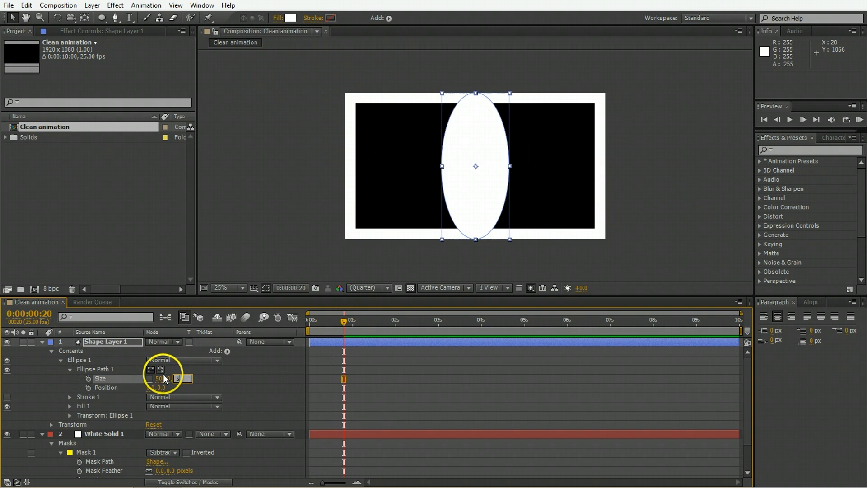
{"action": "type", "text": "500"}
{"action": "key", "text": "Return"}
{"action": "left_click", "coordinate": [383, 351]}
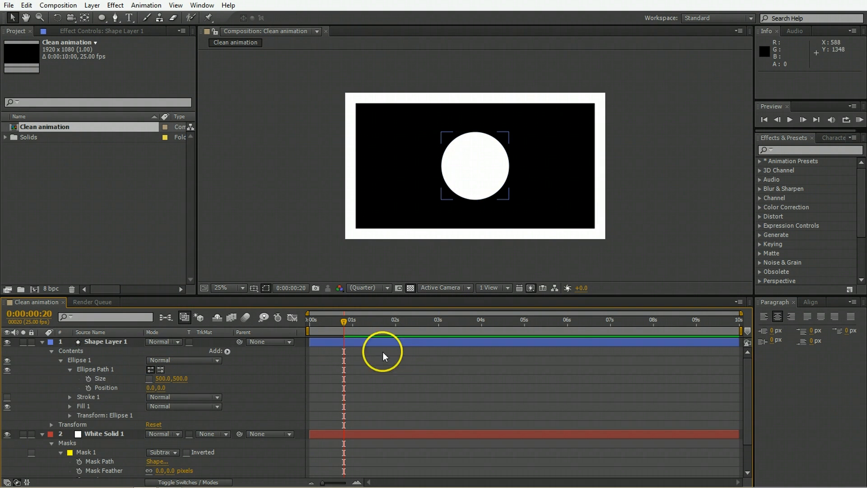
Make the circle's shape layer start at 0:00:00:20 in the timeline.
{"action": "left_click", "coordinate": [360, 343]}
{"action": "key", "text": "alt+bracketleft"}
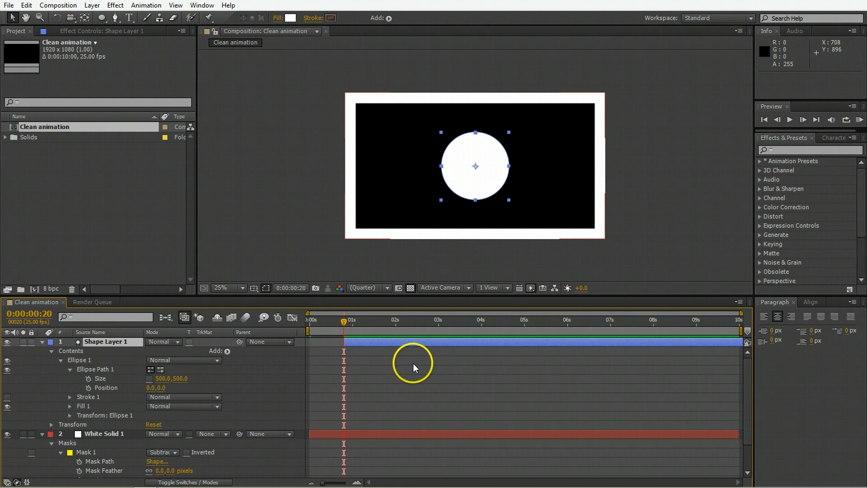
{"action": "left_click", "coordinate": [359, 343]}
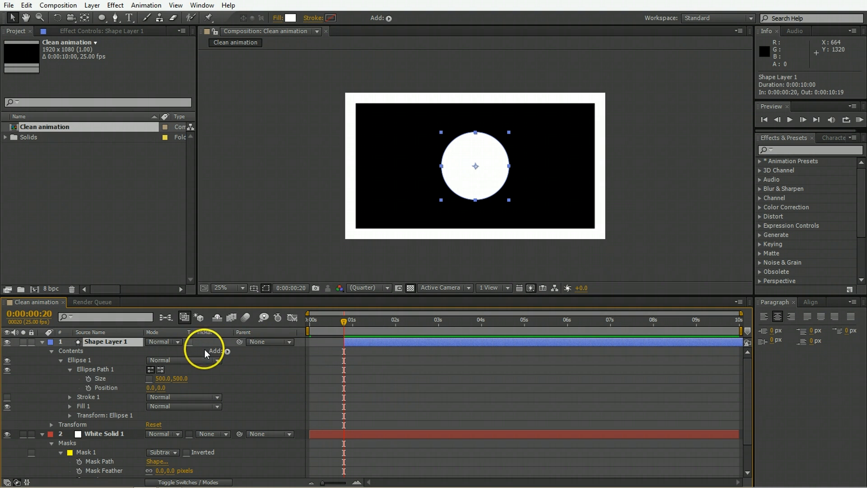
Keyframe the circle's position from about 2260, 516 outside the frame at 0:00:00:20 through several points to about 336, 752 at 0:00:04:20.
{"action": "left_click", "coordinate": [340, 388]}
{"action": "key", "text": "p"}
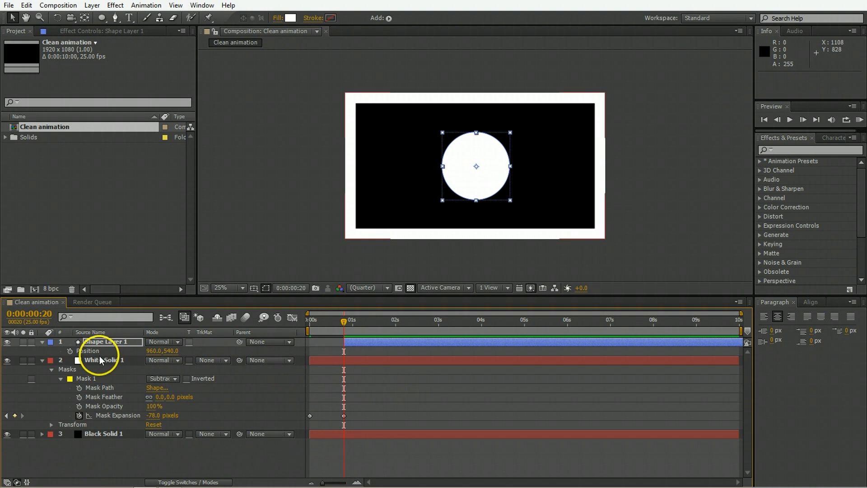
{"action": "left_click", "coordinate": [70, 351]}
{"action": "mouse_move", "coordinate": [503, 169]}
{"action": "left_mouse_down"}
{"action": "mouse_move", "coordinate": [679, 166]}
{"action": "mouse_move", "coordinate": [467, 174]}
{"action": "mouse_move", "coordinate": [539, 153]}
{"action": "mouse_move", "coordinate": [510, 212]}
{"action": "mouse_move", "coordinate": [492, 215]}
{"action": "mouse_move", "coordinate": [567, 212]}
{"action": "mouse_move", "coordinate": [366, 195]}
{"action": "mouse_move", "coordinate": [392, 218]}
{"action": "left_mouse_up"}
{"action": "key", "text": "shift+Page_Down"}
{"action": "key", "text": "shift+Page_Down"}
{"action": "key", "text": "shift+Page_Down"}
{"action": "key", "text": "shift+Page_Down"}
{"action": "key", "text": "shift+Page_Down"}
{"action": "key", "text": "shift+Page_Down"}
{"action": "key", "text": "shift+Page_Down"}
{"action": "key", "text": "shift+Page_Down"}
{"action": "key", "text": "shift+Page_Down"}
{"action": "key", "text": "shift+Page_Down"}
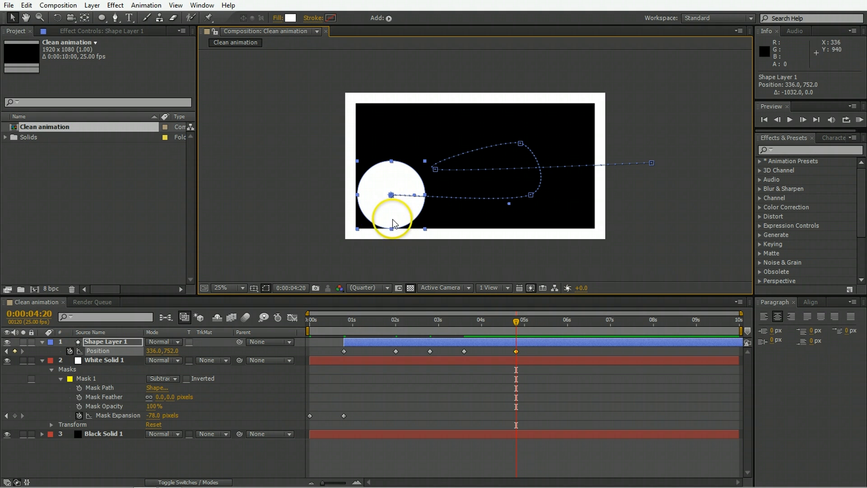
Add a position keyframe at 0:00:05:15 that moves the circle to about 272, 340, and preview its motion.
{"action": "key", "text": "shift+Page_Down"}
{"action": "key", "text": "shift+Page_Down"}
{"action": "left_click_drag", "start_coordinate": [392, 226], "coordinate": [383, 161]}
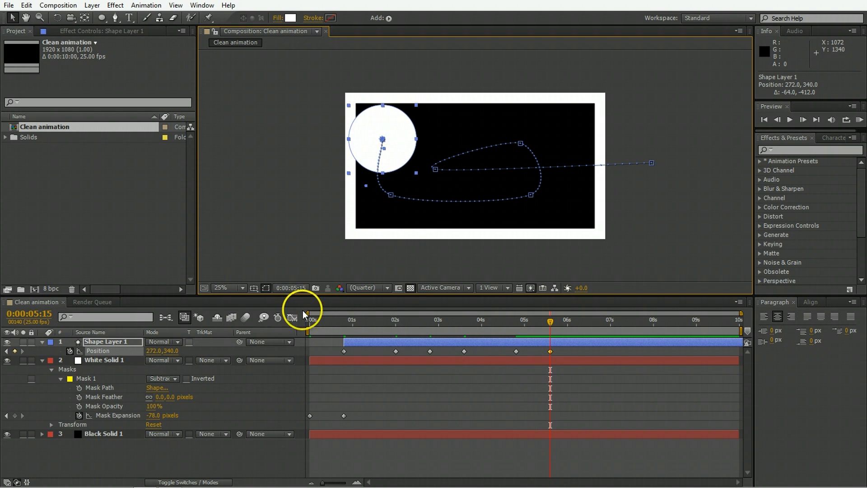
{"action": "left_click_drag", "start_coordinate": [303, 315], "coordinate": [337, 321]}
{"action": "key", "text": "space"}
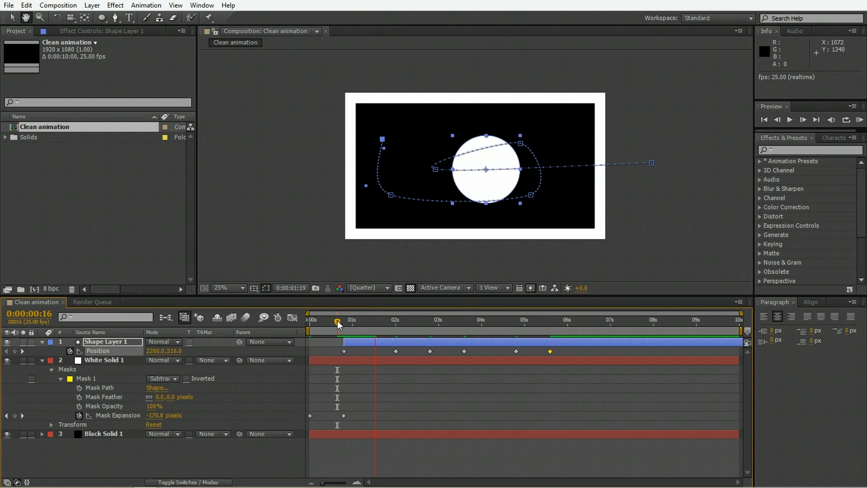
Apply Easy Ease to all of the circle's position keyframes, shape the speed curves to start fast and slow gradually, and preview.
{"action": "left_click", "coordinate": [292, 316]}
{"action": "left_click_drag", "start_coordinate": [570, 342], "coordinate": [324, 416]}
{"action": "left_click", "coordinate": [618, 471]}
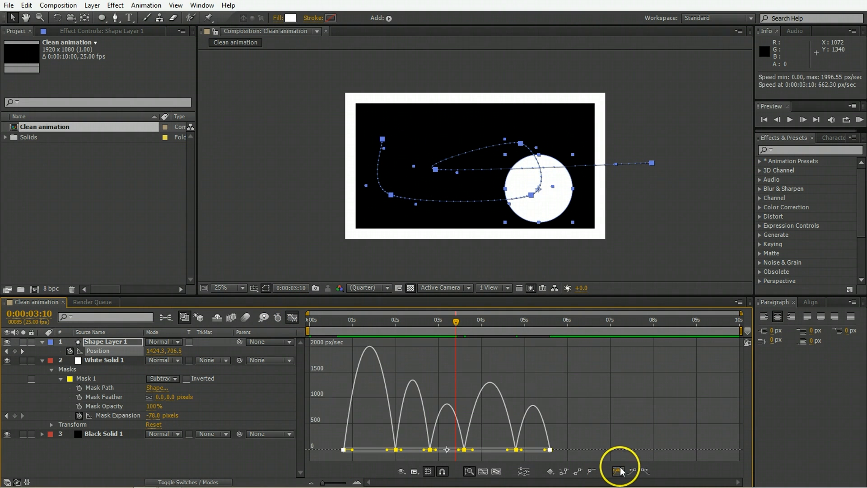
{"action": "left_click_drag", "start_coordinate": [544, 449], "coordinate": [533, 451]}
{"action": "left_click_drag", "start_coordinate": [360, 326], "coordinate": [346, 327]}
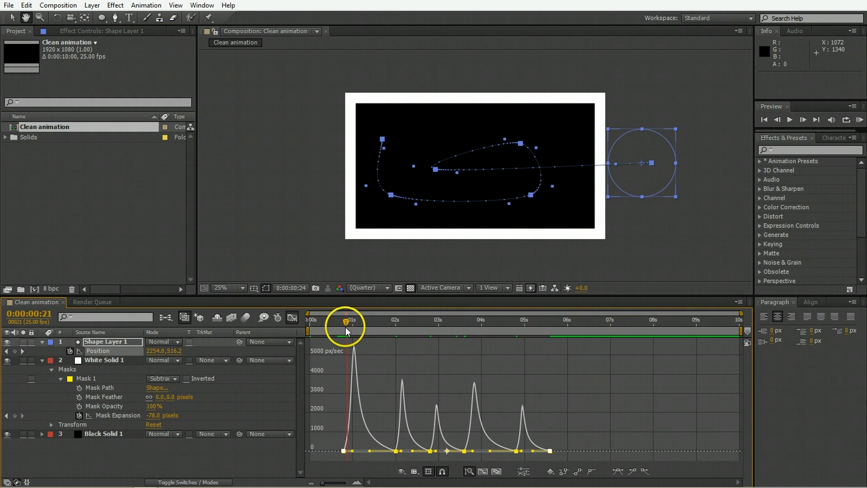
{"action": "key", "text": "KP_0"}
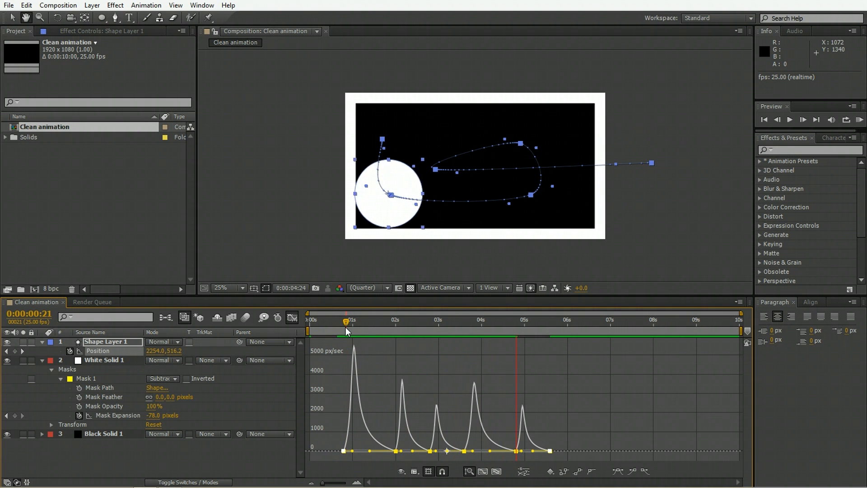
At 0:00:05:15, move the circle to the center of the frame and start keyframing its Scale at 100%.
{"action": "left_click", "coordinate": [292, 317]}
{"action": "left_click", "coordinate": [551, 322]}
{"action": "key", "text": "s"}
{"action": "left_click", "coordinate": [83, 349]}
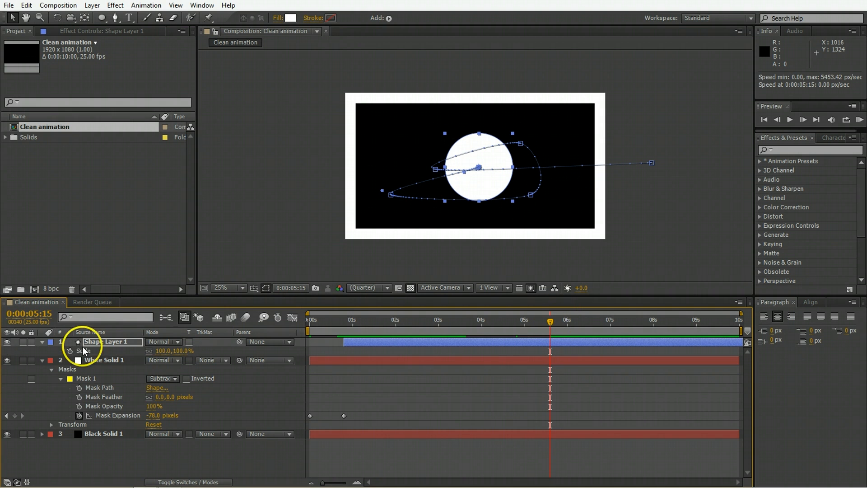
{"action": "left_click", "coordinate": [70, 352]}
Add a Scale keyframe for the circle at 0:00:06:10 and enlarge it to about 456% at 0:00:08:00, covering the frame.
{"action": "key", "text": "shift+Page_Down"}
{"action": "key", "text": "shift+Page_Down"}
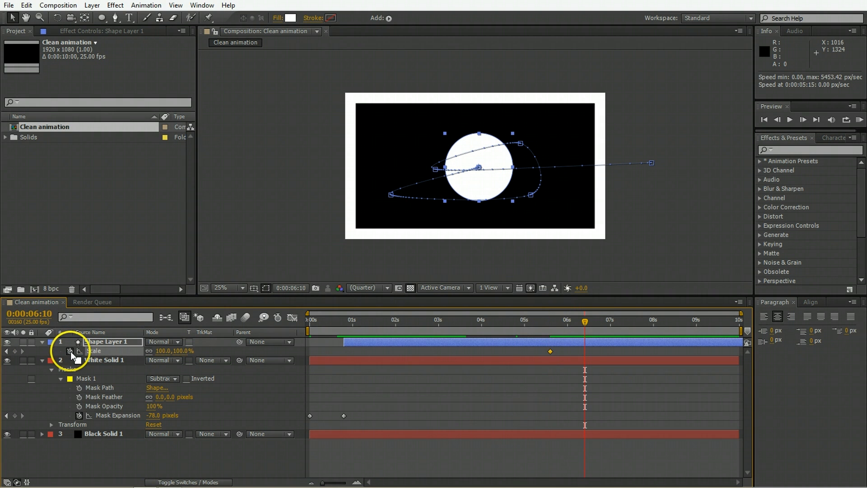
{"action": "left_click_drag", "start_coordinate": [179, 353], "coordinate": [160, 356]}
{"action": "key", "text": "shift+Page_Down"}
{"action": "key", "text": "shift+Page_Down"}
{"action": "key", "text": "shift+Page_Down"}
{"action": "key", "text": "shift+Page_Down"}
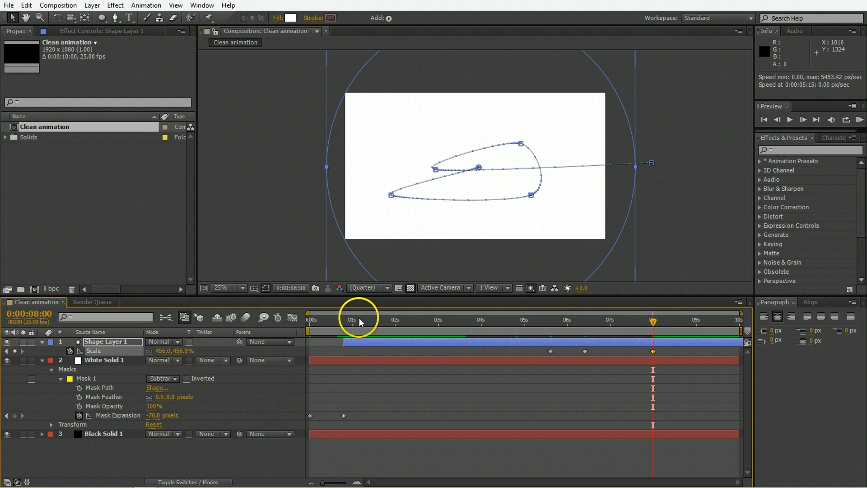
Collapse the expanded layers and, with no layer selected, create another full-frame ellipse as a new shape layer.
{"action": "left_click", "coordinate": [693, 348]}
{"action": "left_click", "coordinate": [661, 342]}
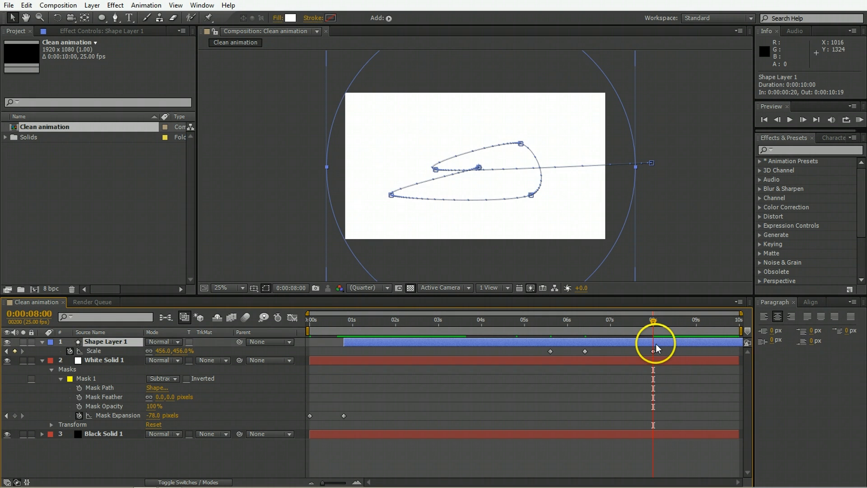
{"action": "left_click", "coordinate": [42, 360]}
{"action": "left_click", "coordinate": [42, 342]}
{"action": "left_click", "coordinate": [149, 399]}
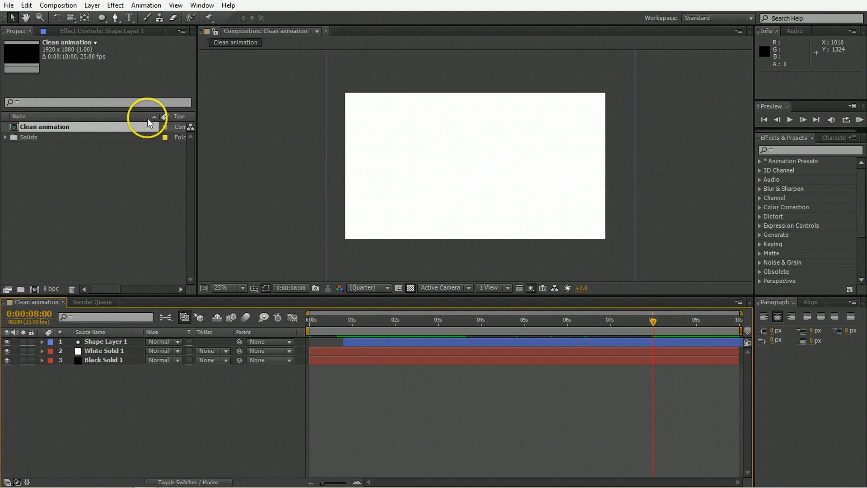
{"action": "double_click", "coordinate": [104, 17]}
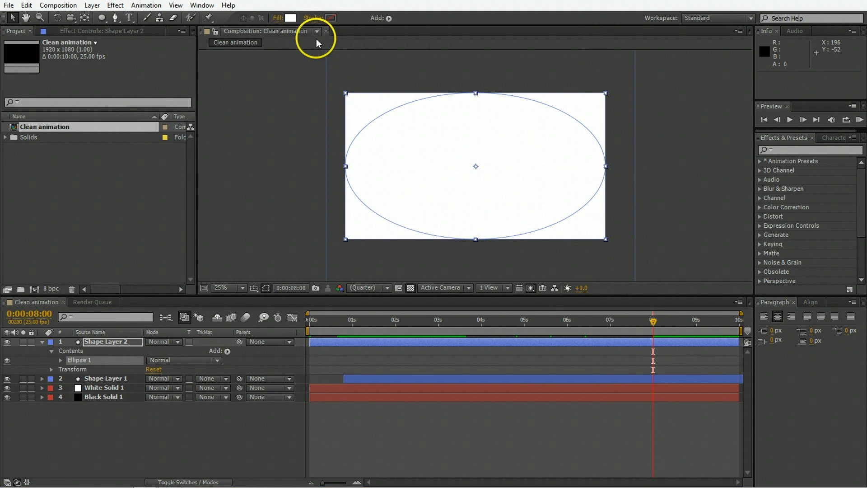
Fill the new ellipse with black (000000) and trim its layer to start at 0:00:08:00.
{"action": "left_click", "coordinate": [291, 18]}
{"action": "left_click_drag", "start_coordinate": [270, 276], "coordinate": [275, 359]}
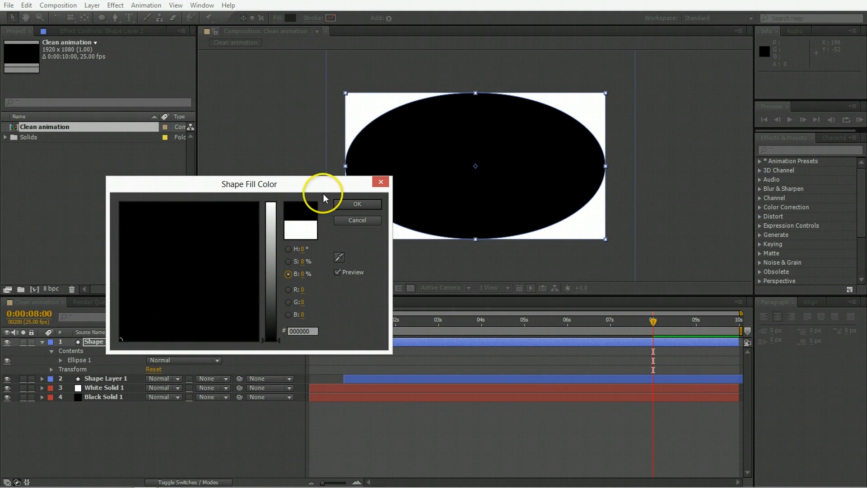
{"action": "left_click", "coordinate": [355, 202]}
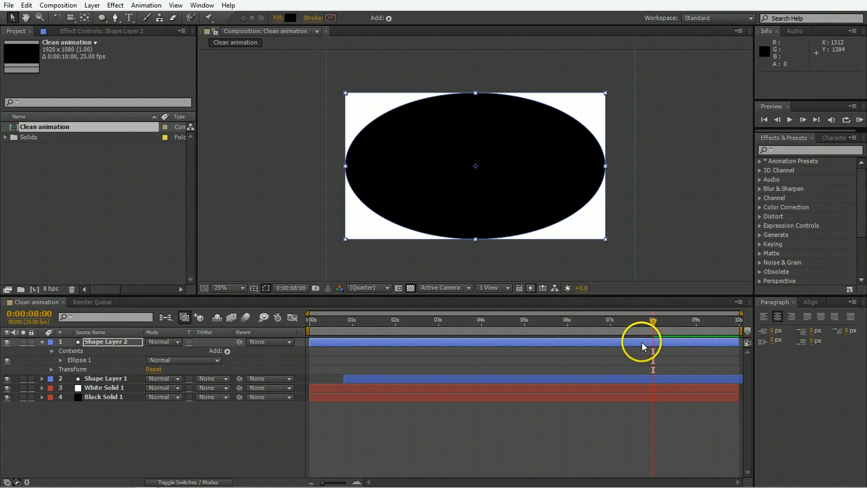
{"action": "key", "text": "alt+bracketleft"}
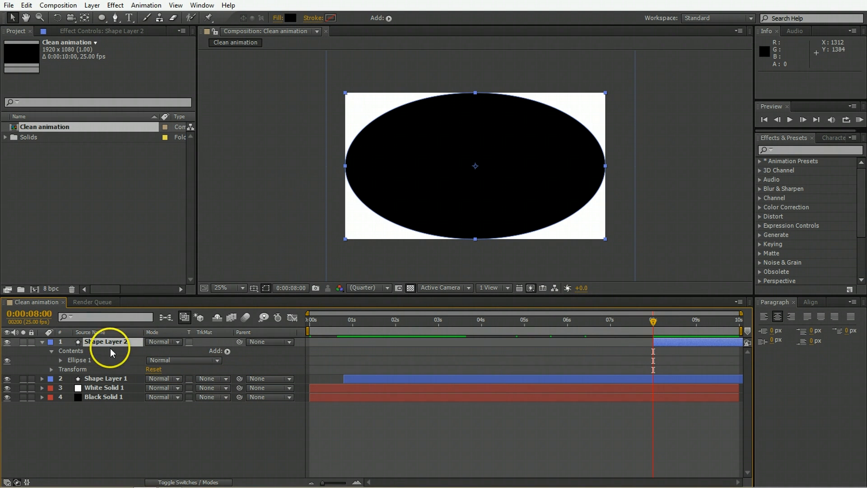
Resize the black ellipse into a circle and set a Scale keyframe of 0% at 0:00:08:00.
{"action": "left_click", "coordinate": [60, 360]}
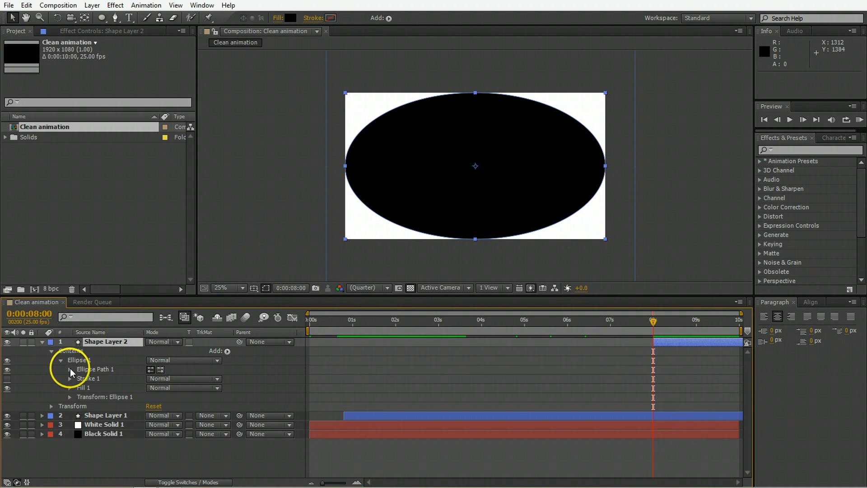
{"action": "key", "text": "s"}
{"action": "left_click", "coordinate": [161, 351]}
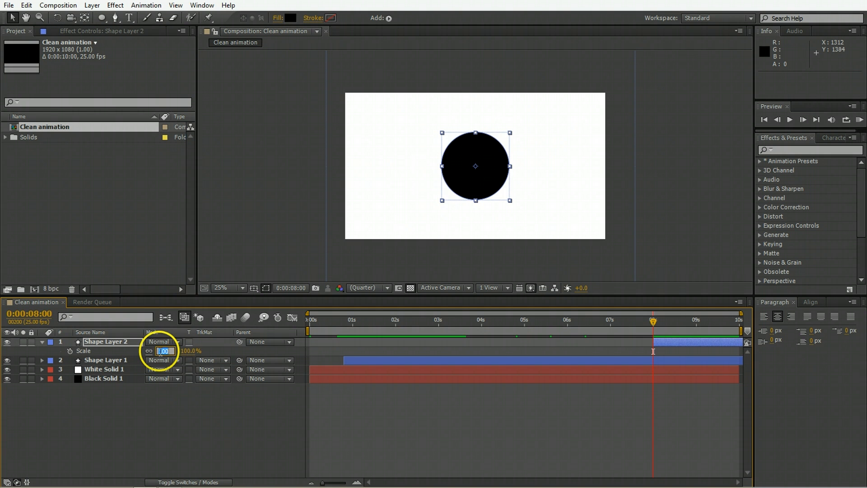
{"action": "type", "text": "0"}
{"action": "key", "text": "Return"}
{"action": "left_click", "coordinate": [70, 351]}
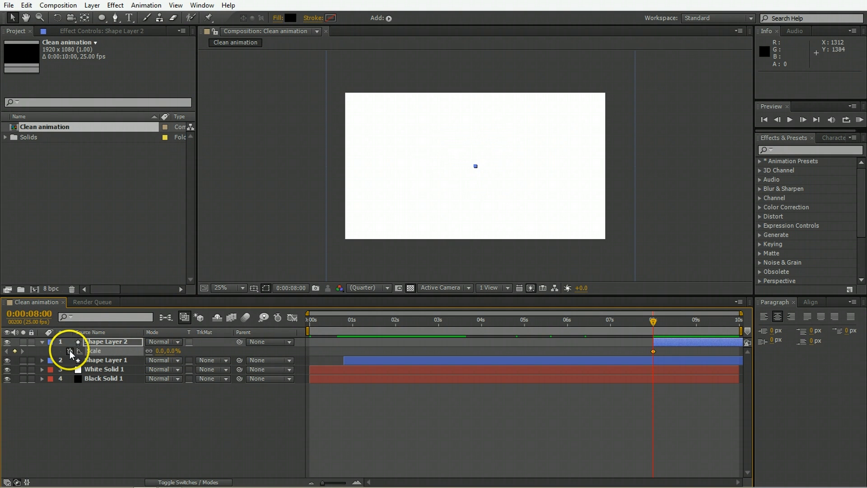
Scale the black circle to about 291% at 0:00:09:15 and move White Solid 1 to the top of the layer stack.
{"action": "left_click_drag", "start_coordinate": [174, 352], "coordinate": [176, 362]}
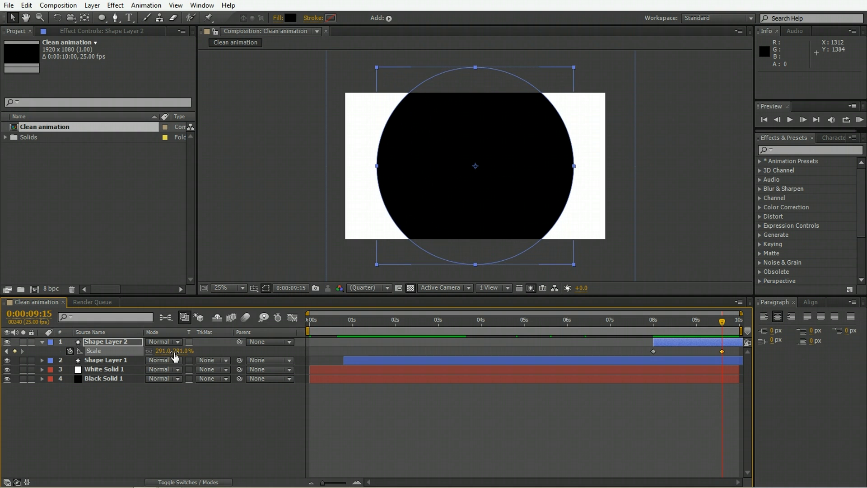
{"action": "left_click", "coordinate": [226, 416]}
{"action": "left_click_drag", "start_coordinate": [113, 367], "coordinate": [111, 343]}
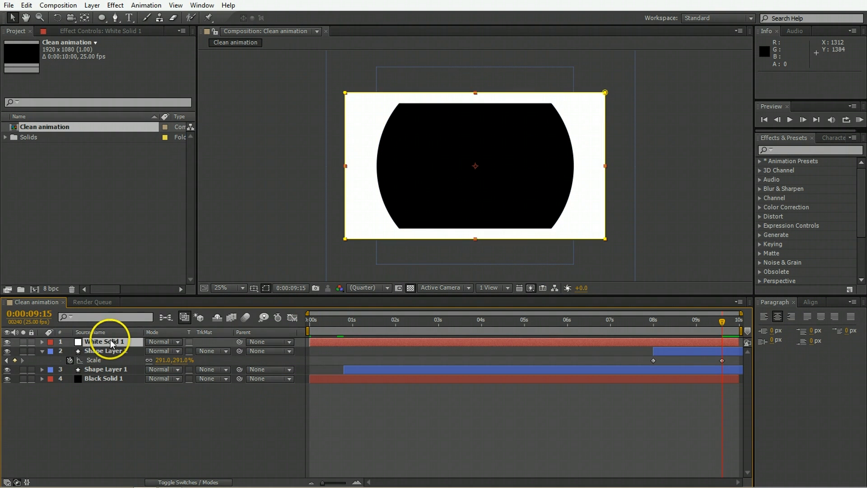
Apply Easy Ease to the black circle's Scale keyframes, shape the speed curve to peak early and slow gradually, and preview.
{"action": "left_click", "coordinate": [677, 445]}
{"action": "left_click", "coordinate": [685, 353]}
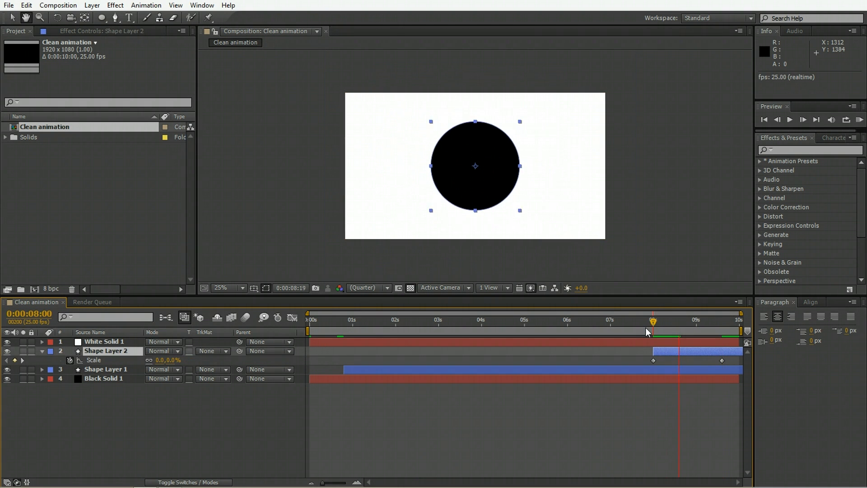
{"action": "left_click", "coordinate": [298, 319]}
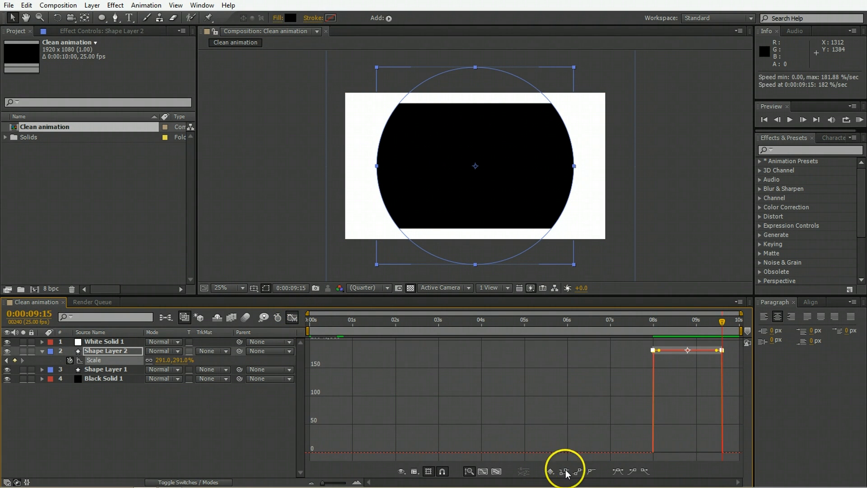
{"action": "left_click", "coordinate": [618, 471]}
{"action": "left_click_drag", "start_coordinate": [712, 450], "coordinate": [688, 451]}
{"action": "left_click", "coordinate": [655, 320]}
{"action": "key", "text": "space"}
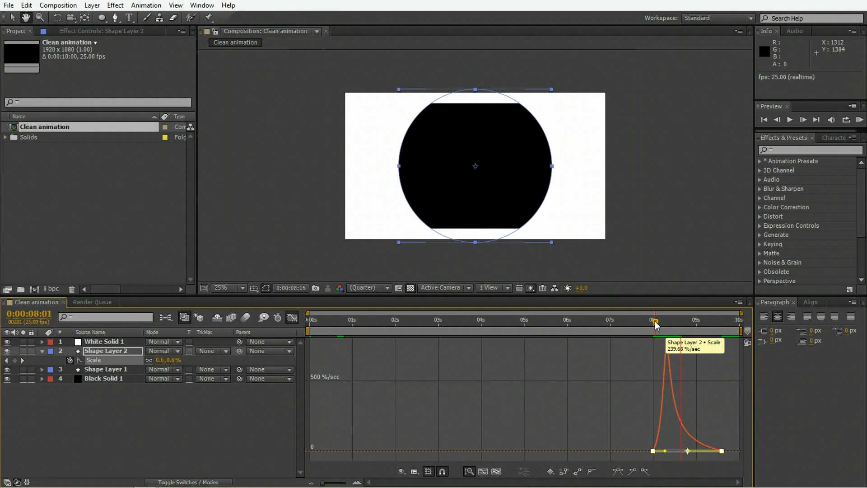
Add a Scale keyframe at 0:00:09:24 that shrinks the black circle to 1%.
{"action": "left_click_drag", "start_coordinate": [720, 321], "coordinate": [739, 320]}
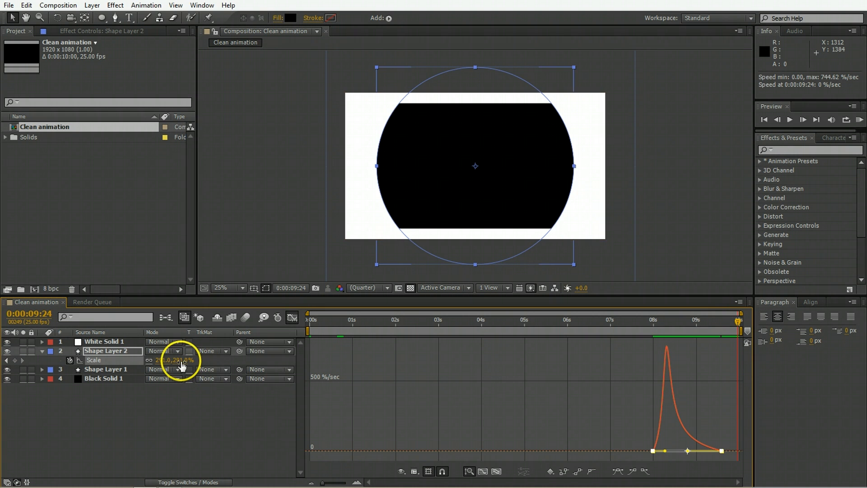
{"action": "left_click_drag", "start_coordinate": [177, 360], "coordinate": [265, 348]}
{"action": "left_click", "coordinate": [184, 360]}
{"action": "type", "text": "1"}
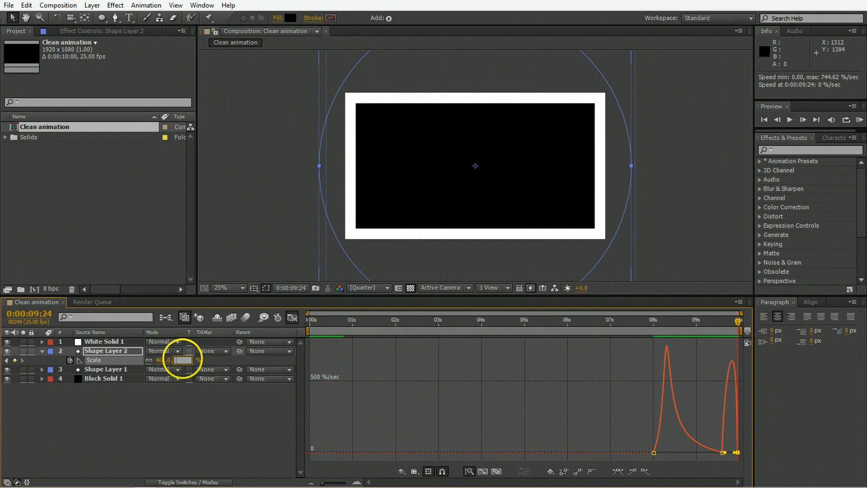
{"action": "key", "text": "Return"}
Preview the animation's ending and opening, and check the circle's movement in the middle of the timeline.
{"action": "left_click", "coordinate": [714, 321]}
{"action": "key", "text": "space"}
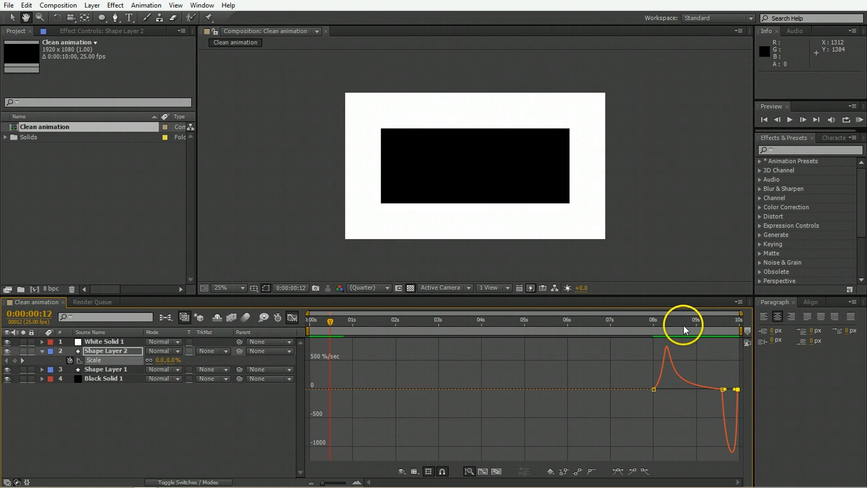
{"action": "left_click", "coordinate": [411, 324]}
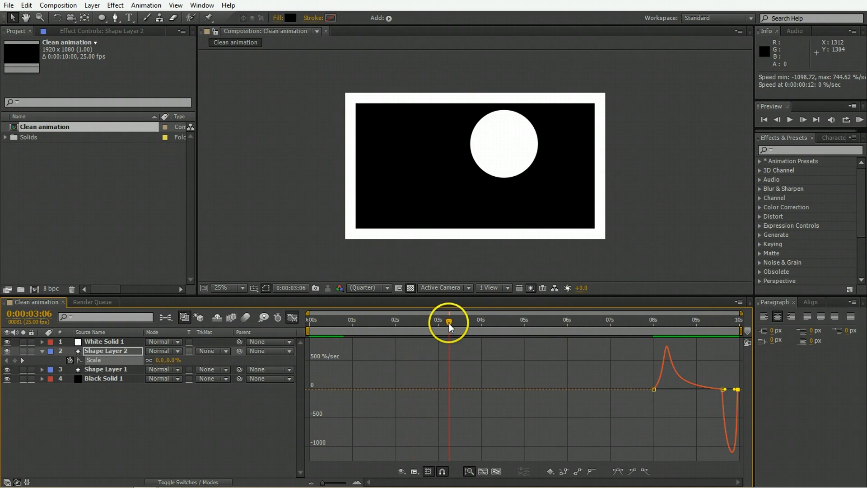
{"action": "left_click", "coordinate": [199, 409]}
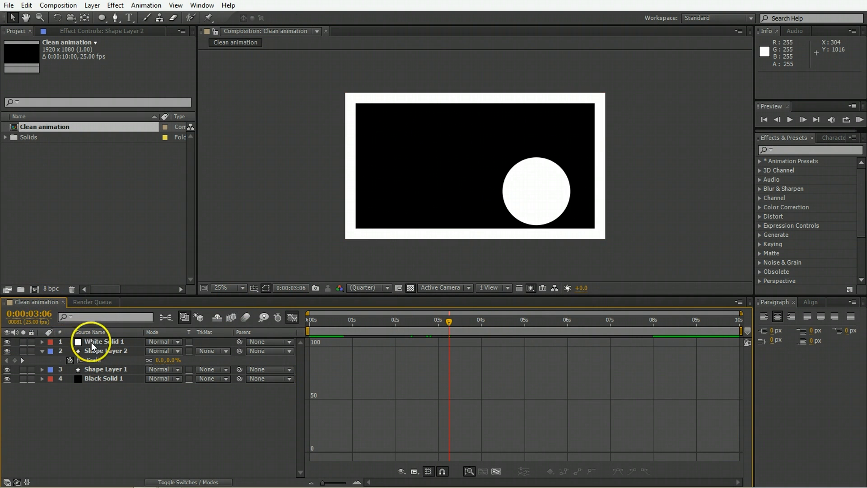
Collapse the black circle's layer, nest the Clean animation composition inside a new composition, and preview it.
{"action": "left_click", "coordinate": [43, 350]}
{"action": "left_click", "coordinate": [61, 185]}
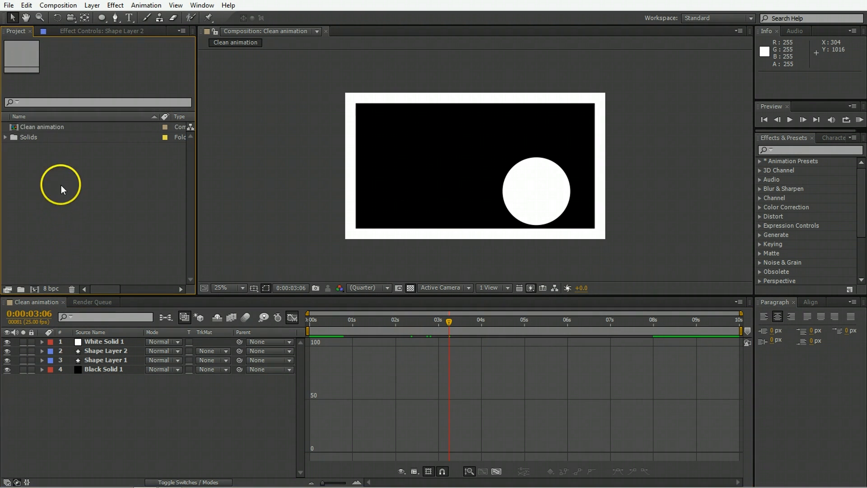
{"action": "left_click_drag", "start_coordinate": [31, 126], "coordinate": [37, 287]}
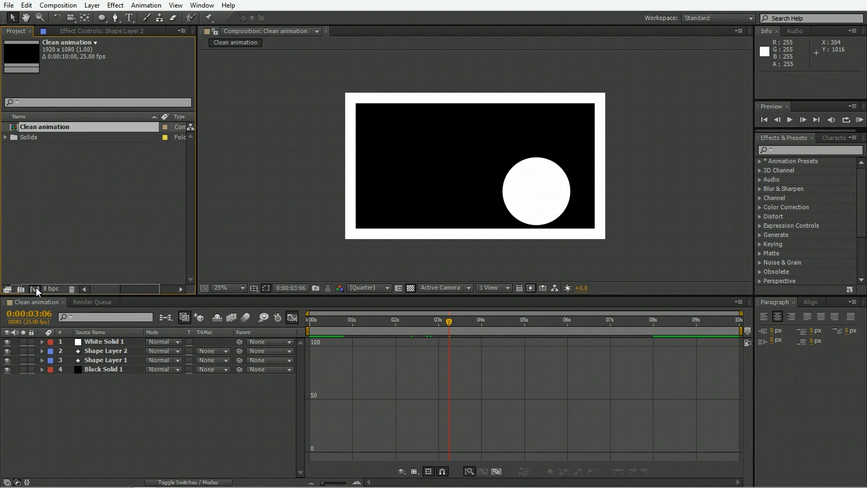
{"action": "left_click", "coordinate": [302, 339]}
{"action": "left_click", "coordinate": [132, 341]}
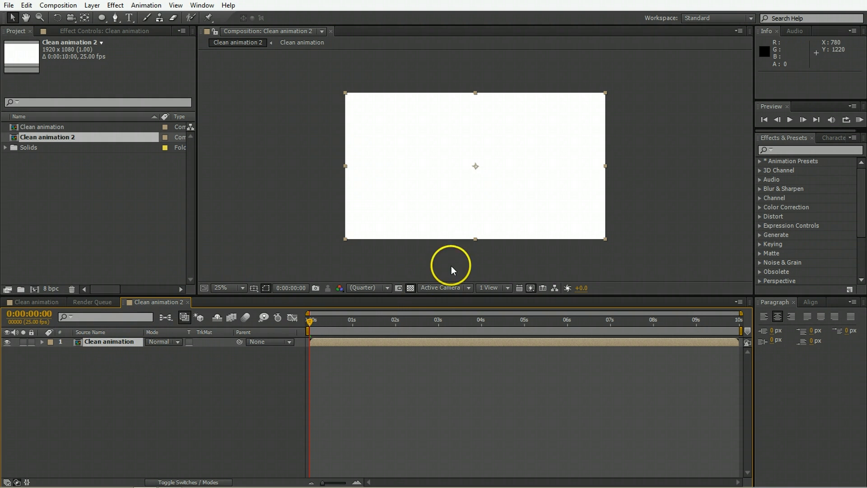
{"action": "left_click", "coordinate": [389, 324]}
{"action": "key", "text": "space"}
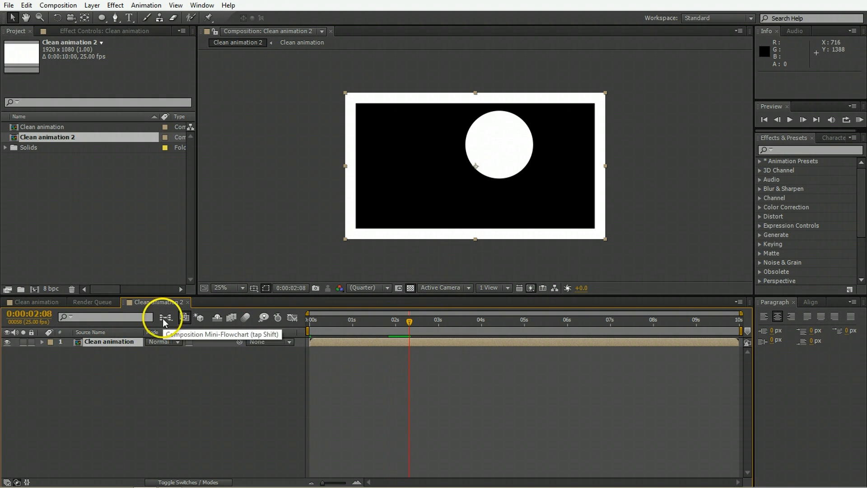
Rename the Clean animation 2 composition as PLus Paper.
{"action": "left_click", "coordinate": [46, 137]}
{"action": "key", "text": "Return"}
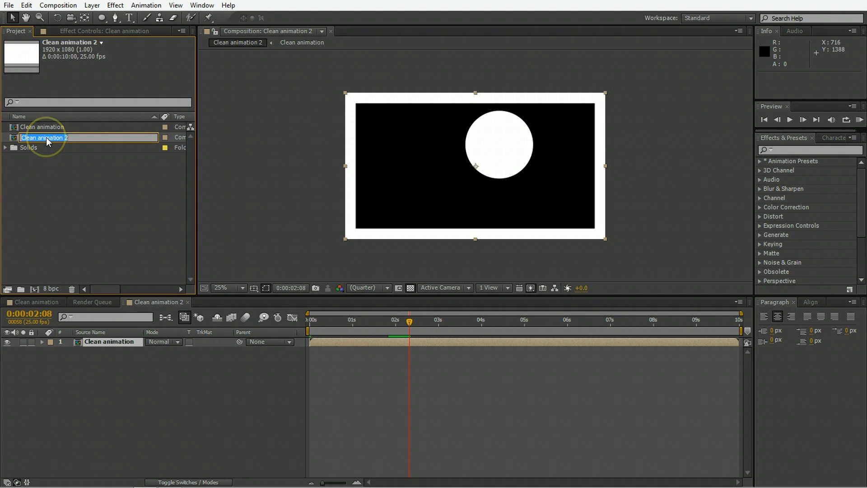
{"action": "type", "text": "PLus Paper"}
{"action": "key", "text": "Return"}
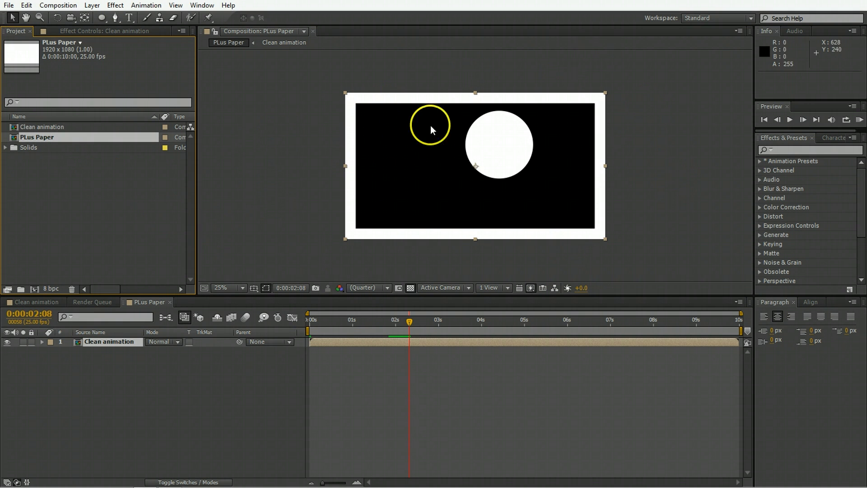
Import Old_Paper_Texture_by_simlik.jpg and place it in the PLus Paper composition beneath the Clean animation layer.
{"action": "left_click", "coordinate": [164, 418]}
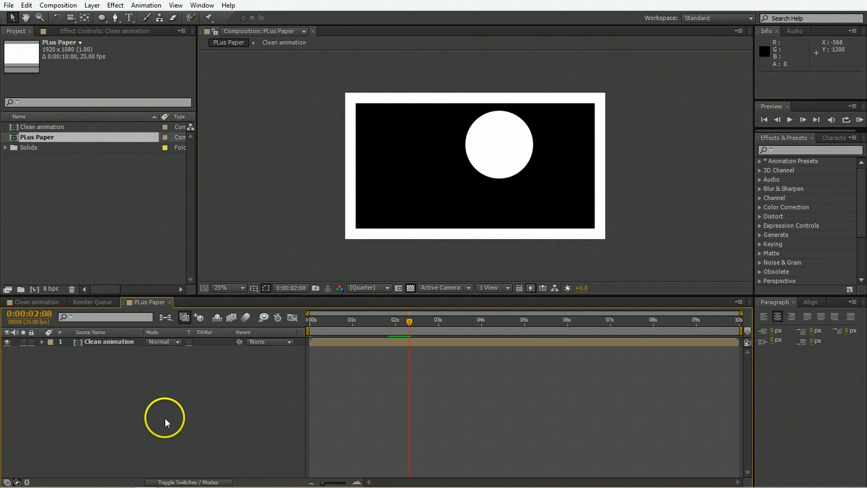
{"action": "double_click", "coordinate": [110, 210]}
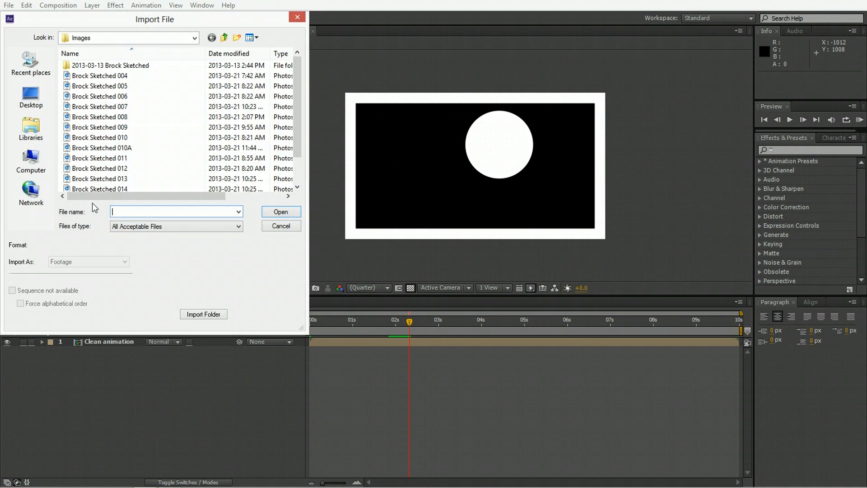
{"action": "scroll", "coordinate": [304, 193], "scroll_direction": "down", "scroll_amount": 1}
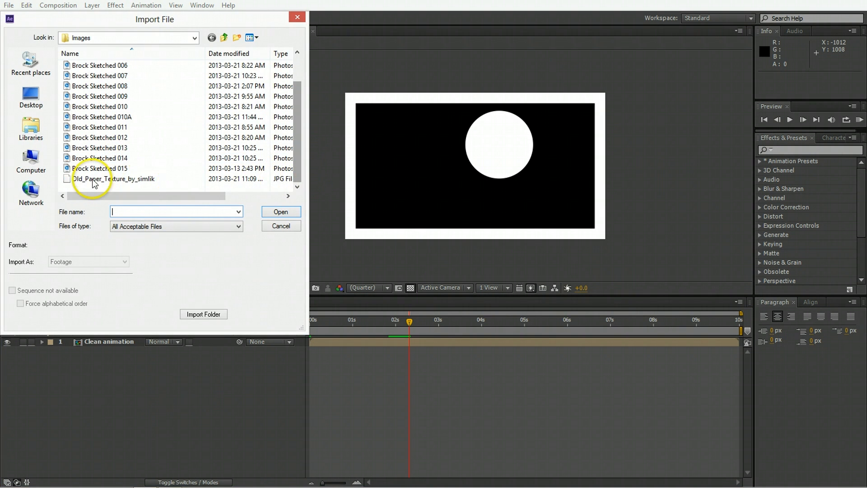
{"action": "double_click", "coordinate": [88, 178]}
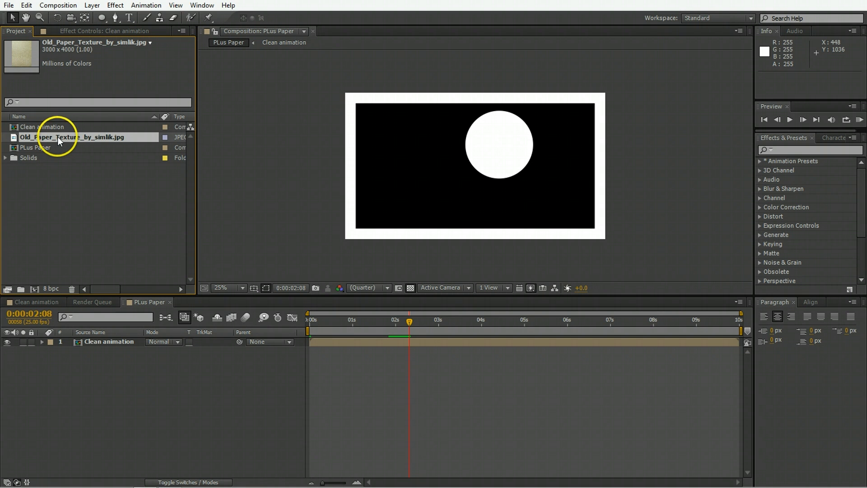
{"action": "left_click_drag", "start_coordinate": [56, 136], "coordinate": [92, 370]}
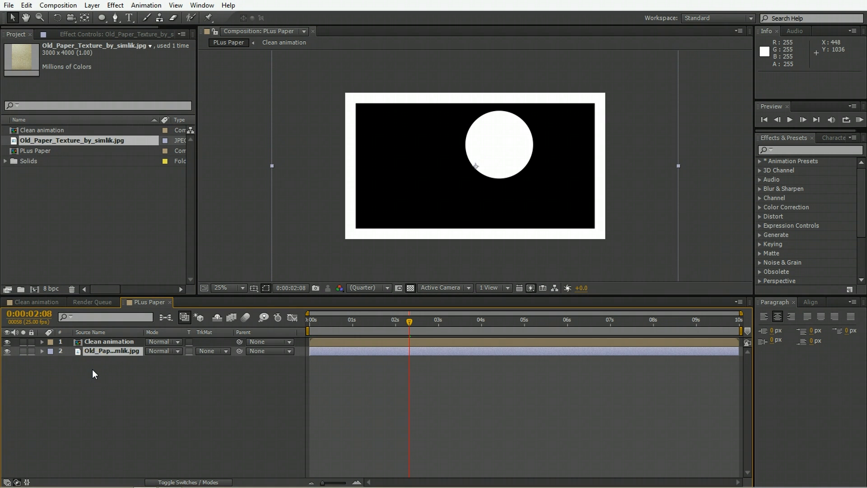
Set the Clean animation layer's blending mode to Stencil Luma.
{"action": "left_click", "coordinate": [121, 342]}
{"action": "left_click", "coordinate": [172, 481]}
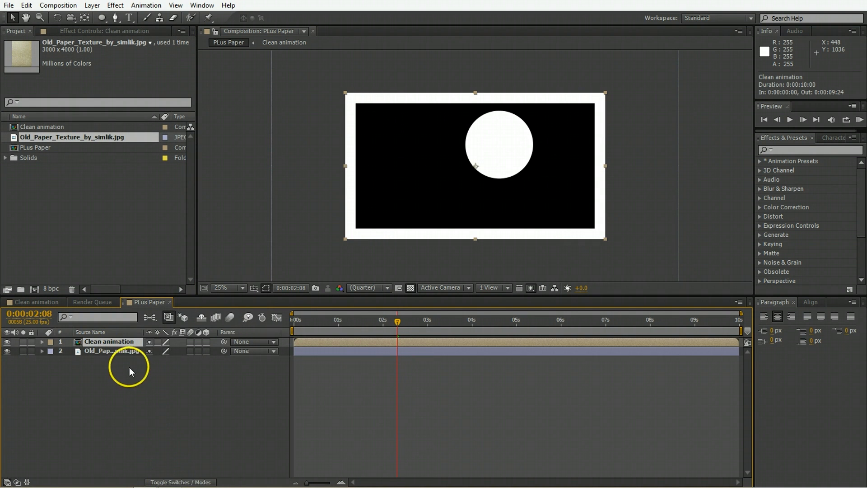
{"action": "left_click", "coordinate": [180, 480]}
{"action": "left_click", "coordinate": [167, 341]}
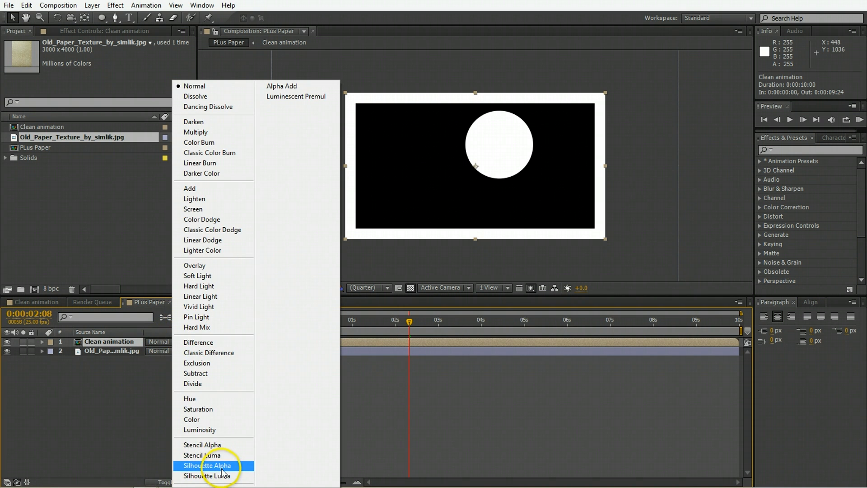
{"action": "left_click", "coordinate": [219, 455]}
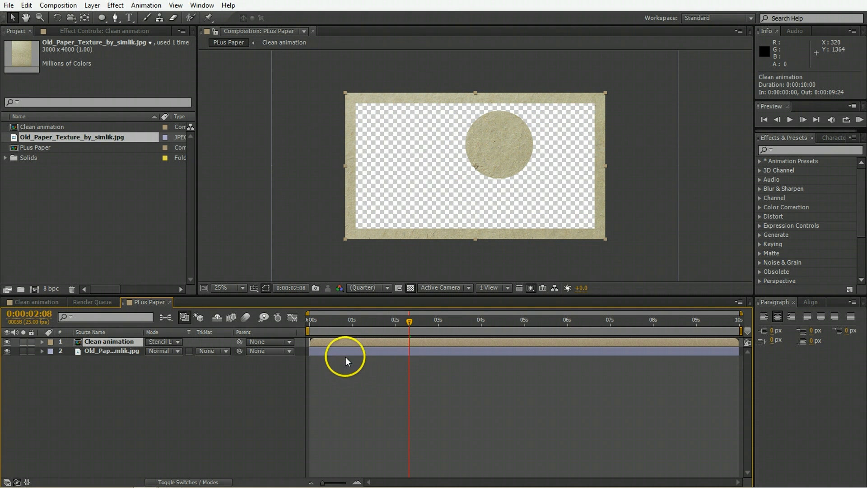
Move the paper texture layer to about 904, 636 and examine its grain inside the circle and frame.
{"action": "left_click_drag", "start_coordinate": [319, 335], "coordinate": [324, 346]}
{"action": "left_click", "coordinate": [322, 350]}
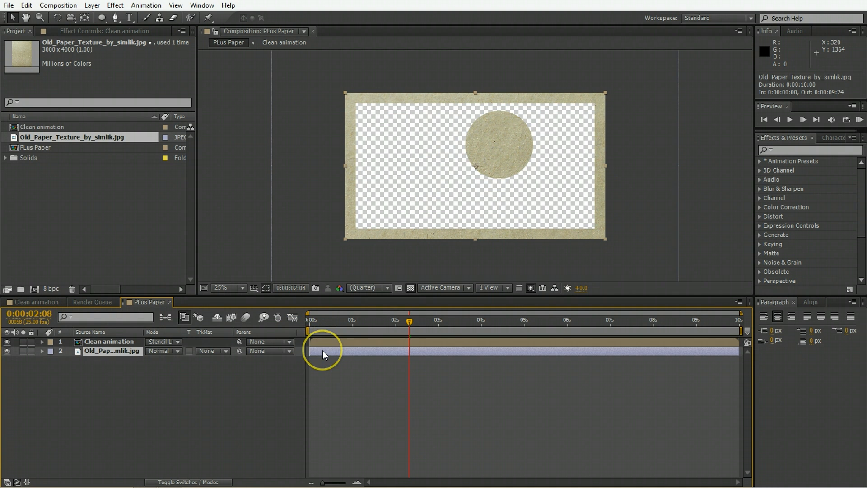
{"action": "left_click_drag", "start_coordinate": [639, 194], "coordinate": [573, 177]}
{"action": "key", "text": "comma"}
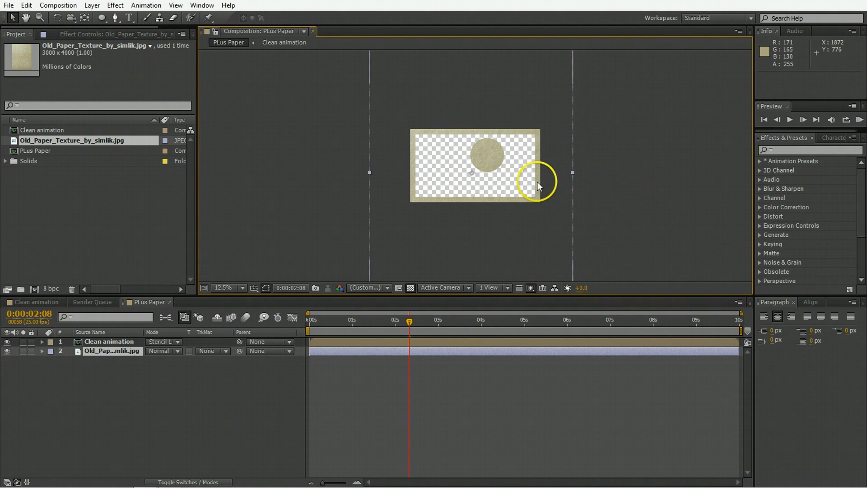
{"action": "key", "text": "period"}
{"action": "key", "text": "period"}
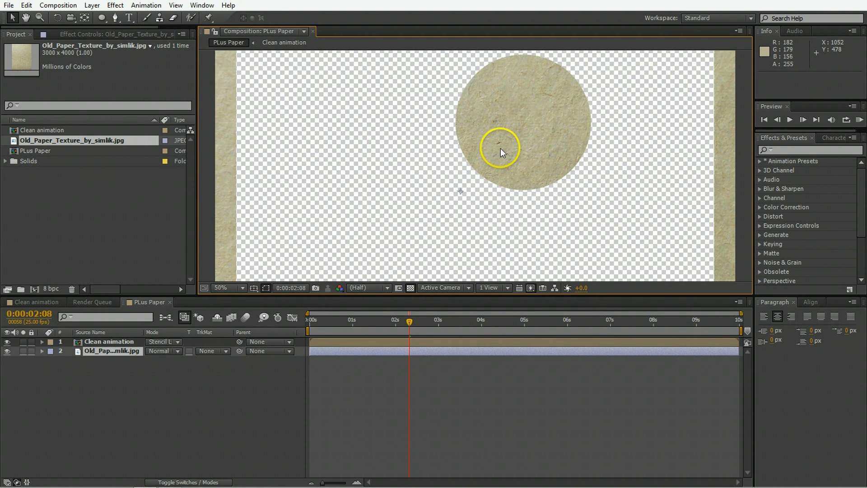
{"action": "key", "text": "comma"}
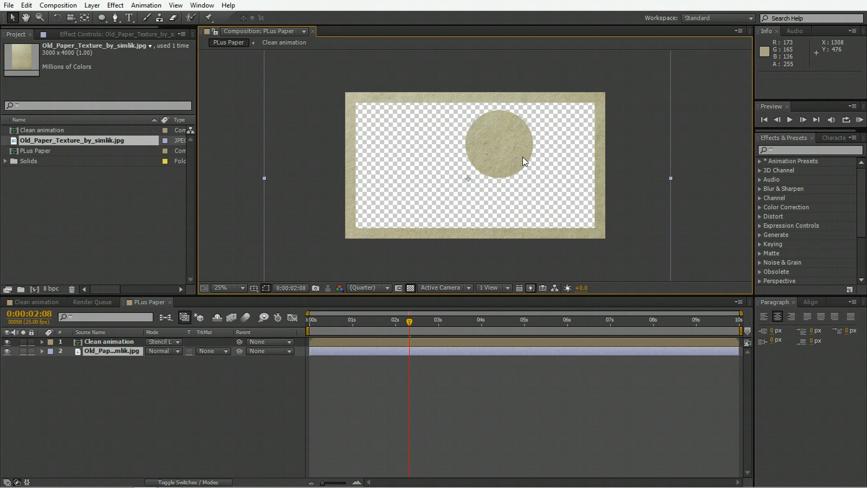
Apply the Tint effect to the paper texture layer.
{"action": "left_click", "coordinate": [799, 153]}
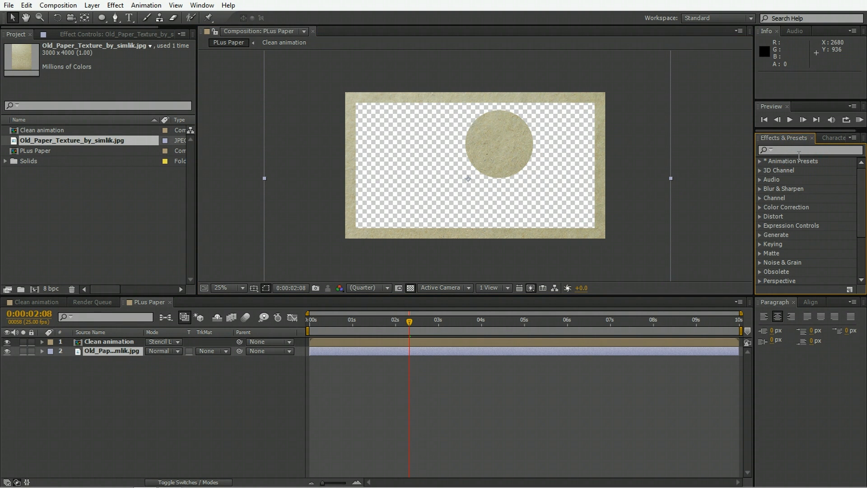
{"action": "type", "text": "tint"}
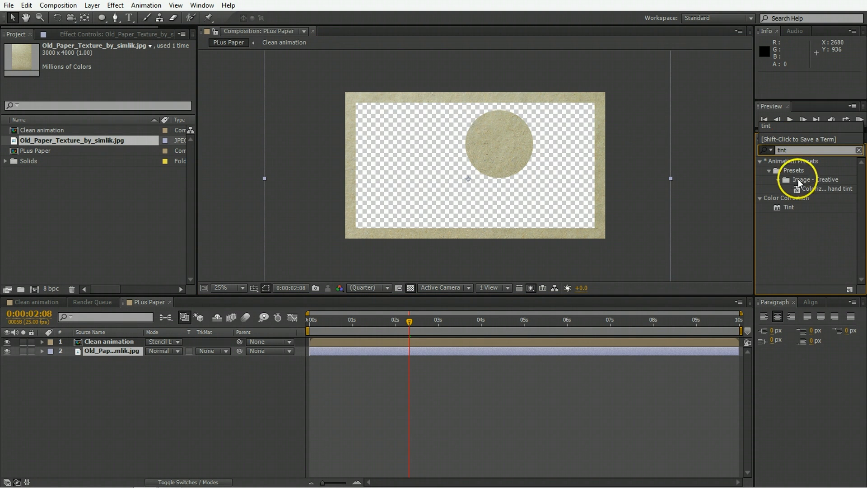
{"action": "double_click", "coordinate": [790, 207]}
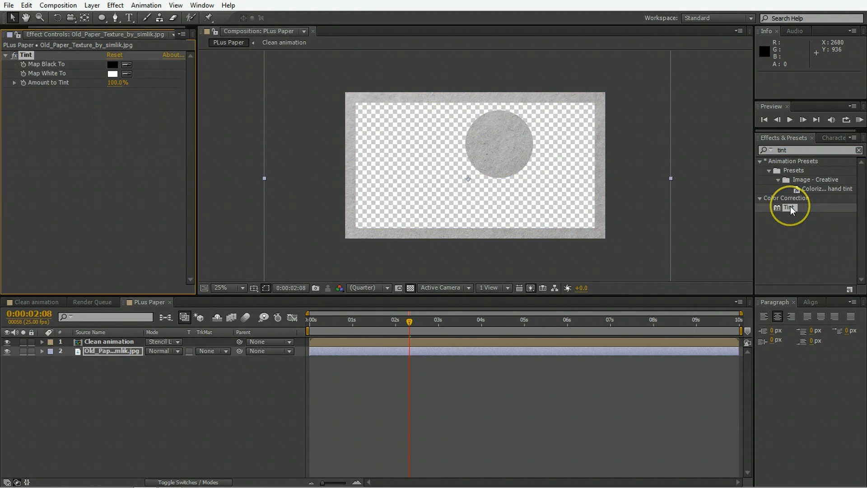
Apply Brightness & Contrast to the paper texture, with Brightness 65 and Contrast -50.
{"action": "left_click", "coordinate": [799, 153]}
{"action": "type", "text": "bright"}
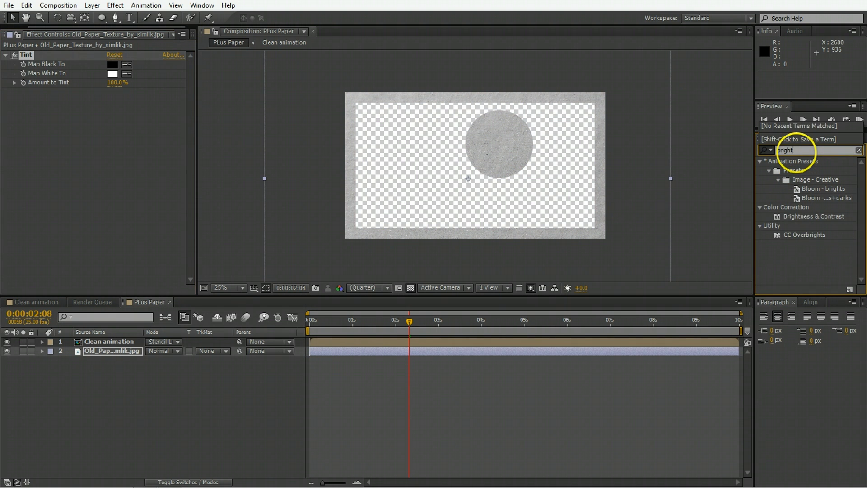
{"action": "double_click", "coordinate": [795, 217]}
{"action": "left_click", "coordinate": [112, 101]}
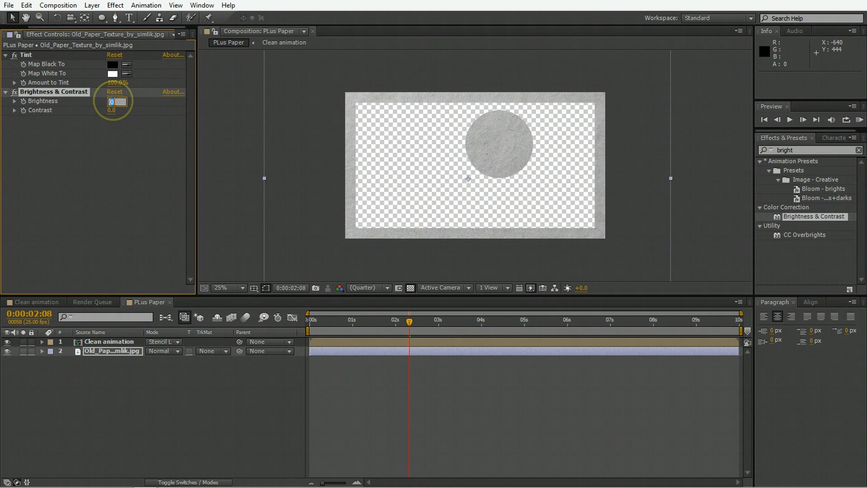
{"action": "type", "text": "65"}
{"action": "key", "text": "Tab"}
{"action": "type", "text": "-50"}
{"action": "key", "text": "Return"}
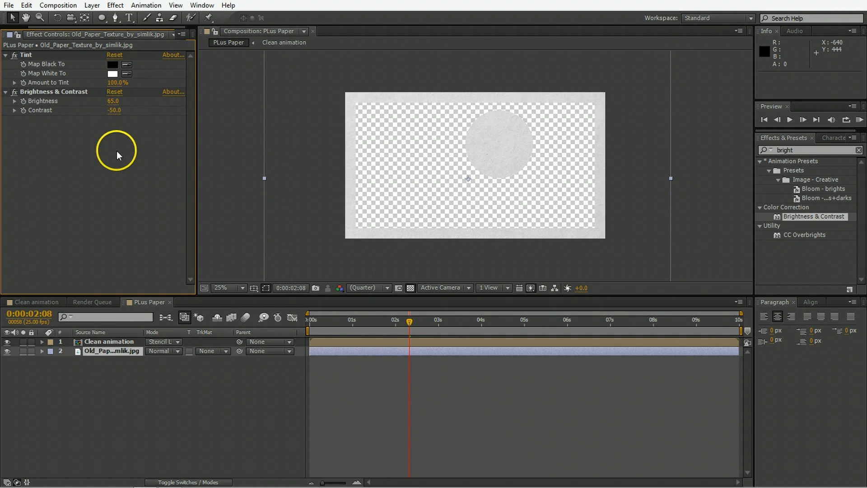
Add a Curves effect between Tint and Brightness & Contrast, and shape its RGB curve into a gentle S.
{"action": "double_click", "coordinate": [785, 150]}
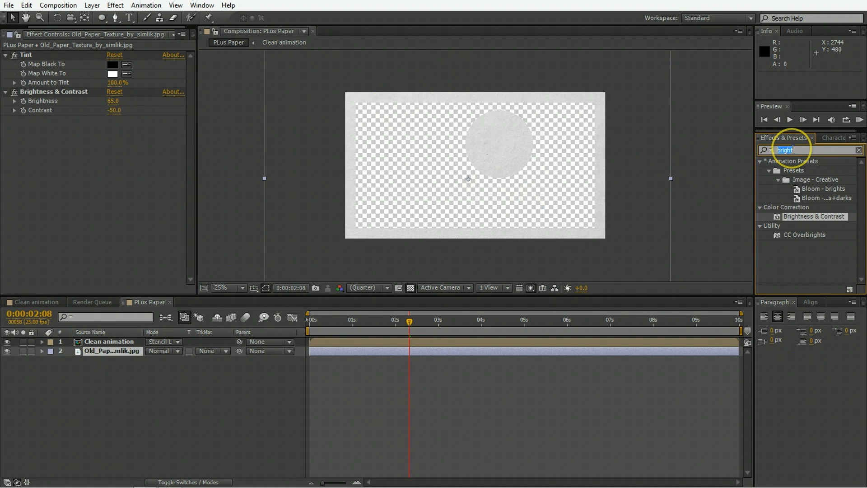
{"action": "type", "text": "curves"}
{"action": "left_click_drag", "start_coordinate": [799, 206], "coordinate": [79, 92]}
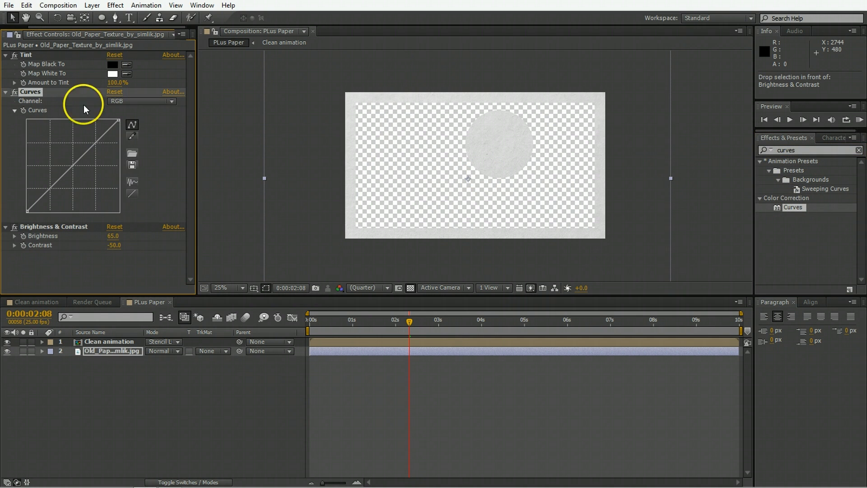
{"action": "left_click_drag", "start_coordinate": [96, 142], "coordinate": [94, 134]}
{"action": "left_click_drag", "start_coordinate": [64, 192], "coordinate": [49, 195]}
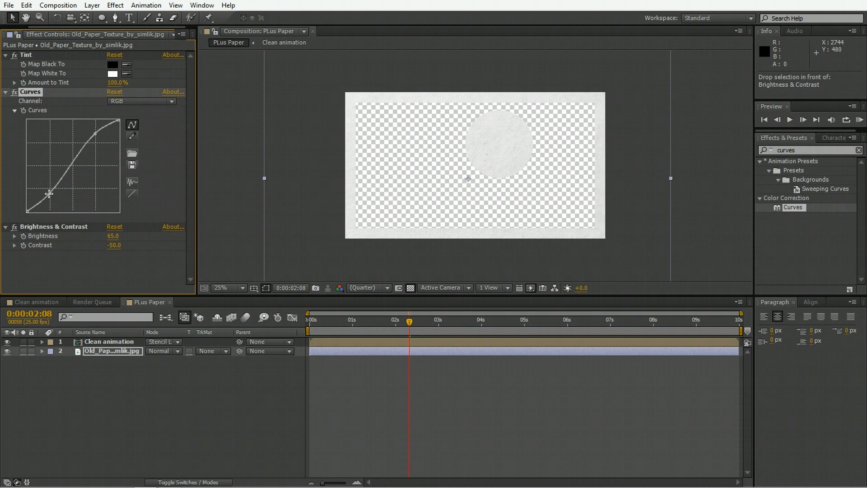
{"action": "left_click", "coordinate": [49, 194]}
Scrub the animation to 0:00:02:11 to check how the shapes move over the paper texture.
{"action": "left_click", "coordinate": [375, 351]}
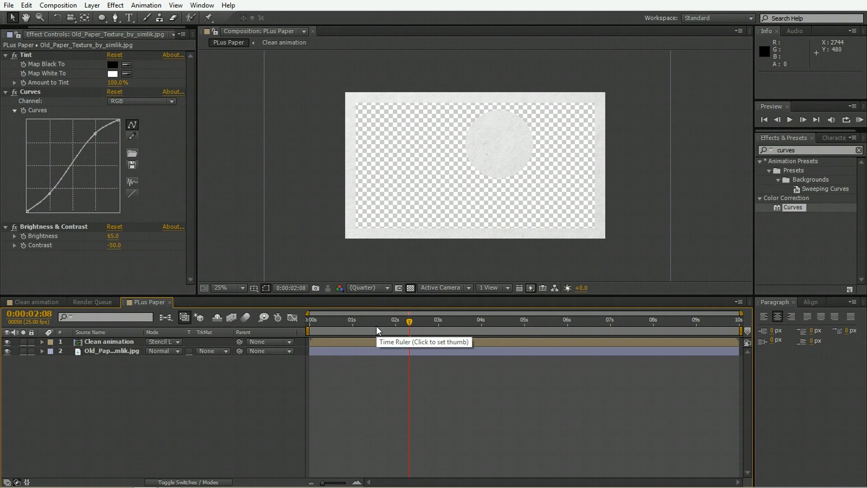
{"action": "left_click_drag", "start_coordinate": [384, 321], "coordinate": [415, 319]}
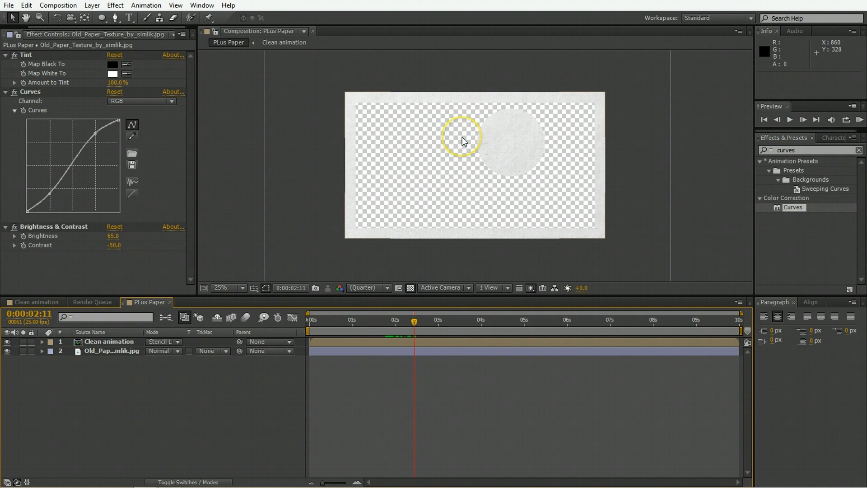
{"action": "left_click", "coordinate": [620, 127]}
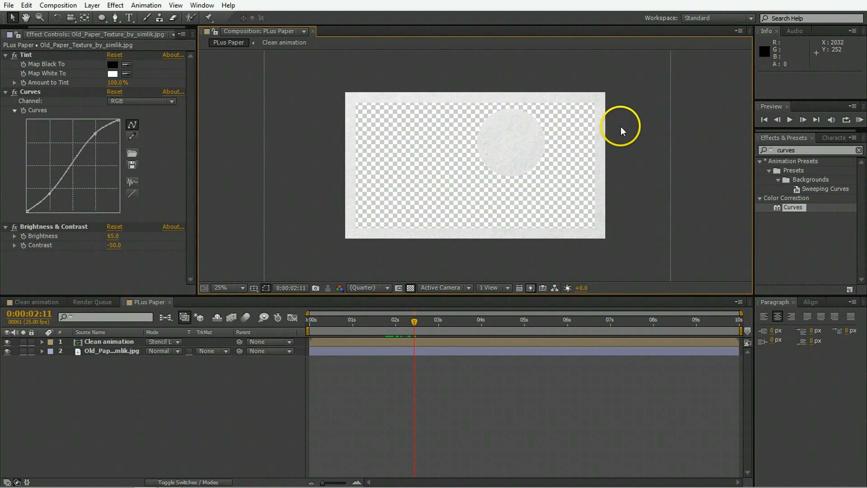
Enable expressions on the paper texture's Rotation and Position, and reveal both expressions together.
{"action": "left_click", "coordinate": [342, 353]}
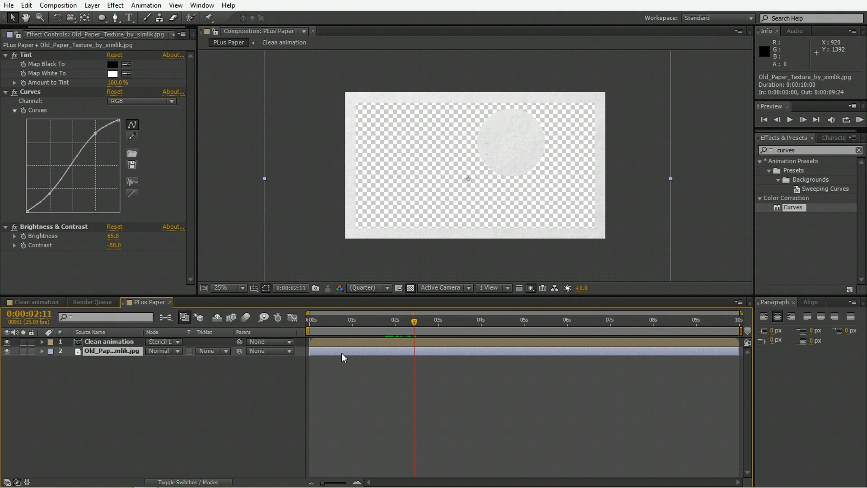
{"action": "key", "text": "r"}
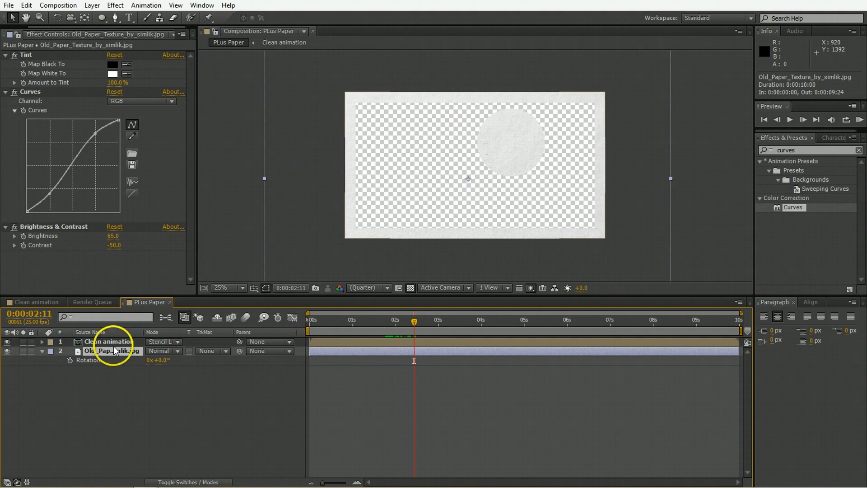
{"action": "left_click", "coordinate": [70, 360], "text": "alt"}
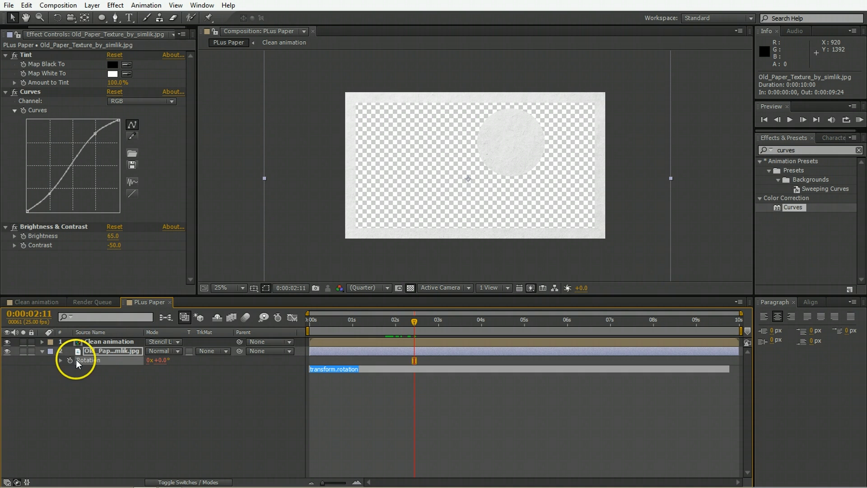
{"action": "left_click", "coordinate": [105, 349]}
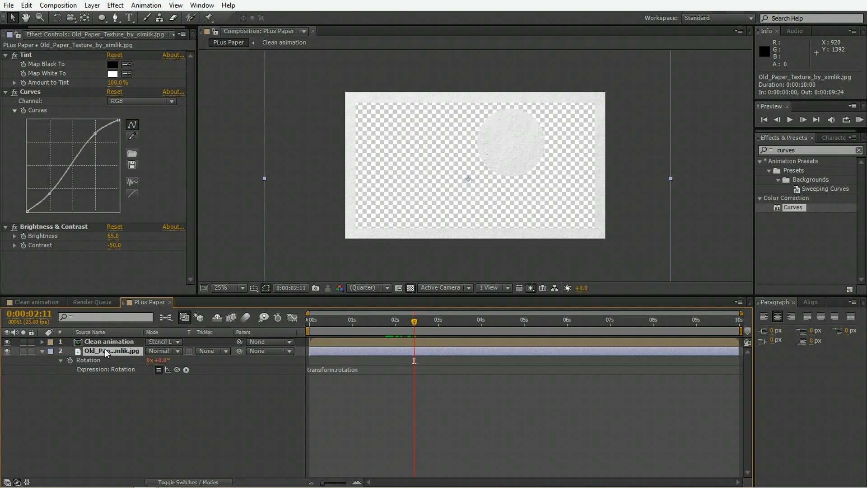
{"action": "key", "text": "p"}
{"action": "left_click", "coordinate": [88, 363]}
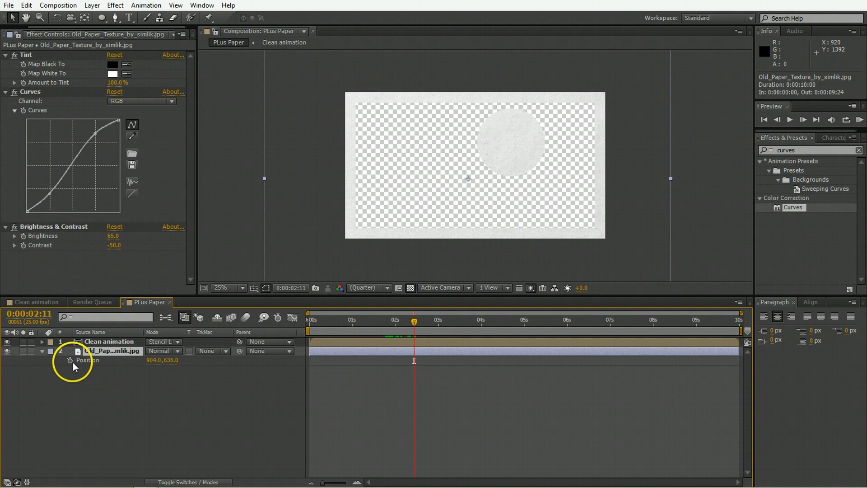
{"action": "left_click", "coordinate": [69, 360], "text": "alt"}
{"action": "left_click", "coordinate": [183, 342]}
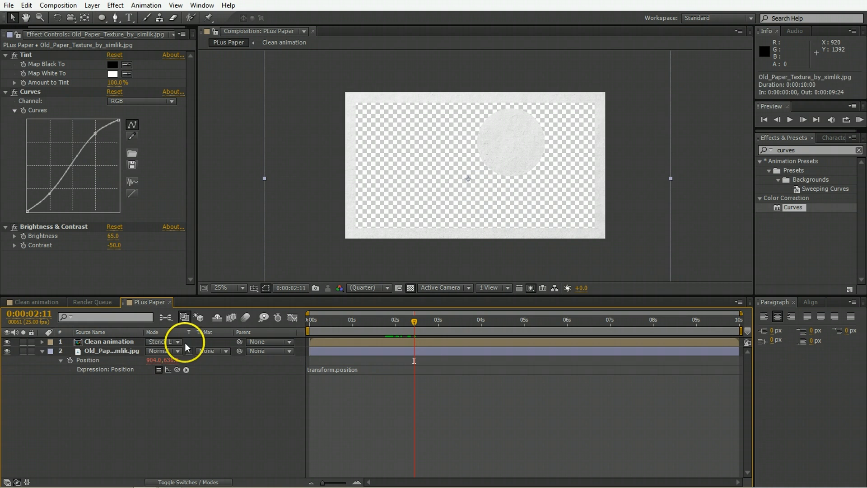
{"action": "left_click", "coordinate": [128, 353]}
{"action": "key", "text": "p"}
{"action": "key", "text": "e"}
{"action": "key", "text": "e"}
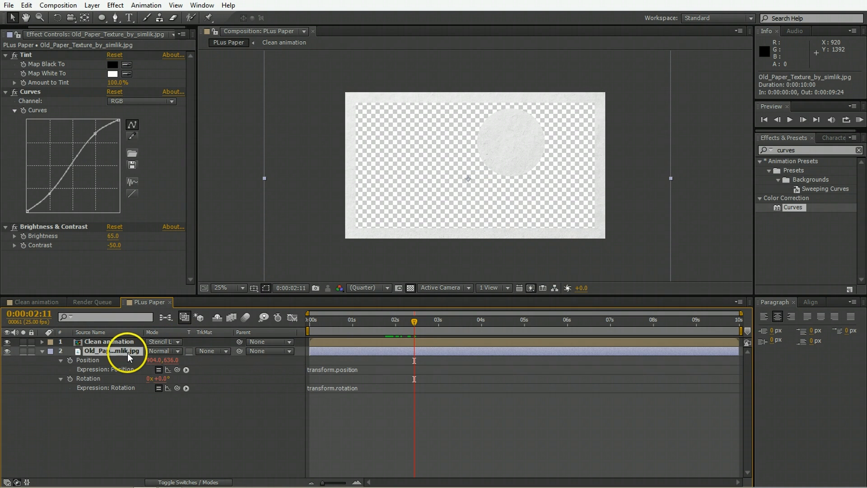
Set the paper texture's Position expression to wiggle(25,250) and preview the jittering texture up close.
{"action": "left_click", "coordinate": [338, 369]}
{"action": "type", "text": "wiggle(25,250"}
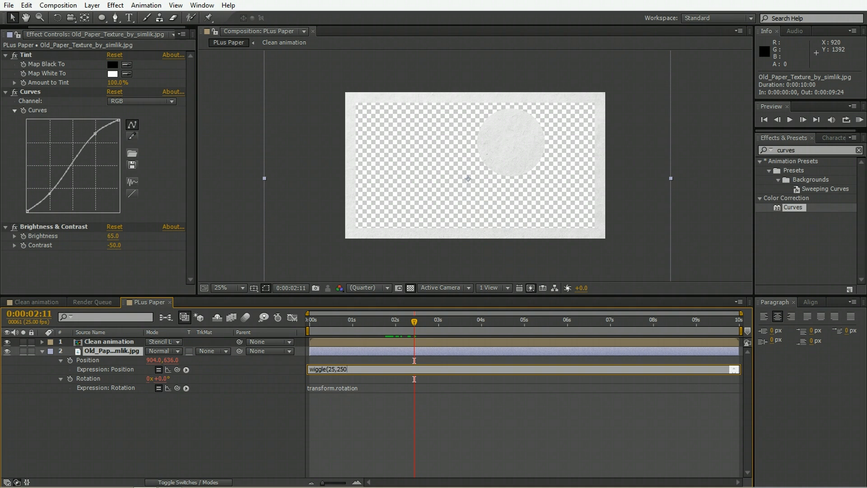
{"action": "key", "text": "KP_Enter"}
{"action": "key", "text": "space"}
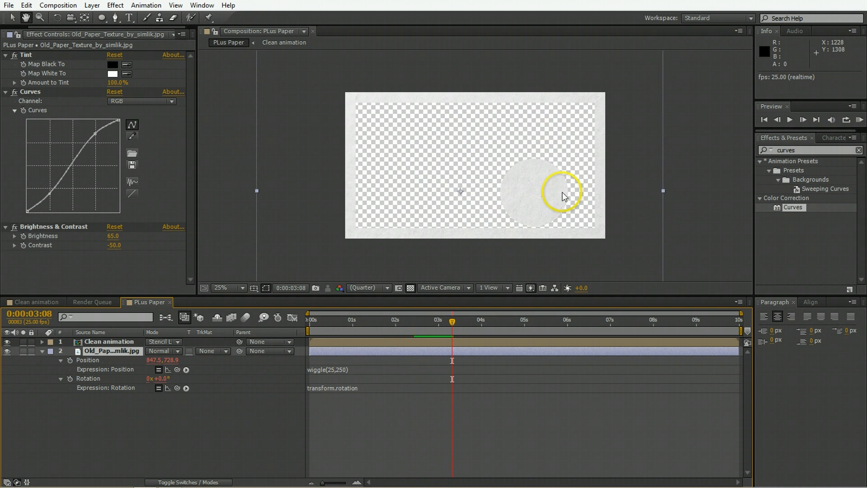
{"action": "scroll", "coordinate": [452, 129], "scroll_direction": "up", "scroll_amount": 4}
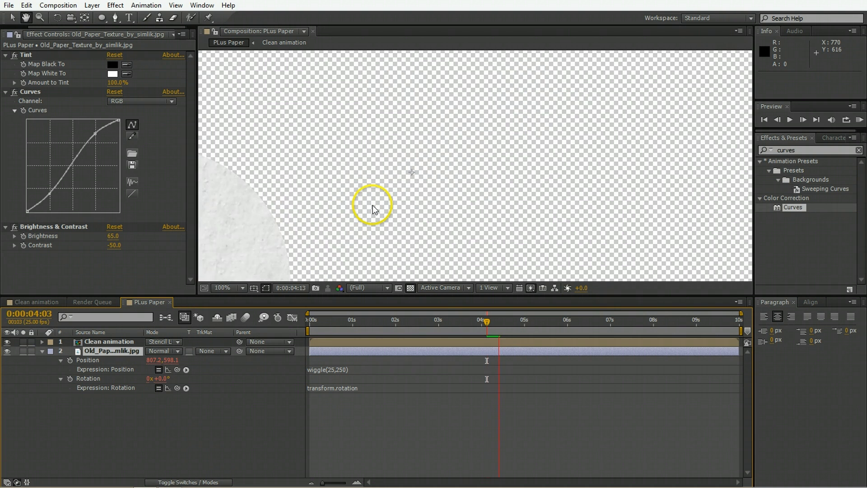
{"action": "scroll", "coordinate": [373, 205], "scroll_direction": "down", "scroll_amount": 4}
Copy the paper texture's Position wiggle expression into its Rotation expression.
{"action": "left_click", "coordinate": [326, 370]}
{"action": "key", "text": "ctrl+c"}
{"action": "left_click", "coordinate": [330, 388]}
{"action": "key", "text": "ctrl+v"}
Change the paper texture's Rotation expression to wiggle(25,10) and preview the combined jitter.
{"action": "left_click_drag", "start_coordinate": [327, 387], "coordinate": [350, 387]}
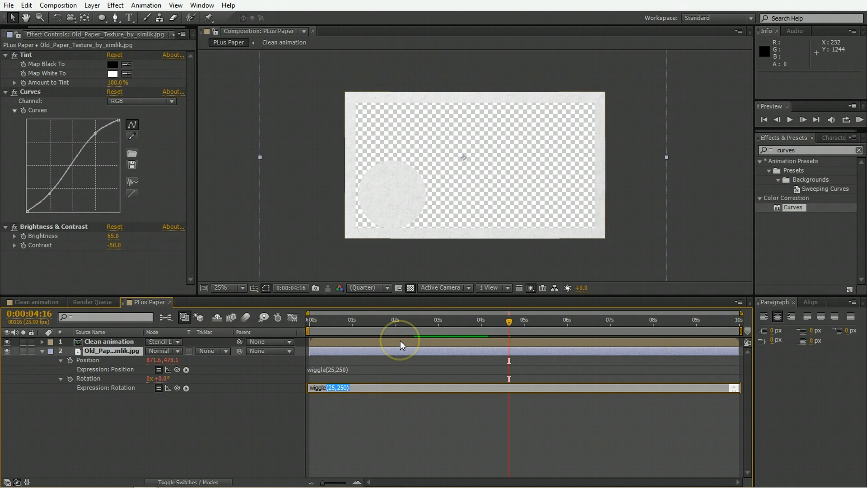
{"action": "key", "text": "Right"}
{"action": "key", "text": "shift+Left"}
{"action": "key", "text": "shift+Left"}
{"action": "key", "text": "shift+Left"}
{"action": "key", "text": "shift+Left"}
{"action": "type", "text": "10)"}
{"action": "key", "text": "KP_Enter"}
{"action": "key", "text": "KP_0"}
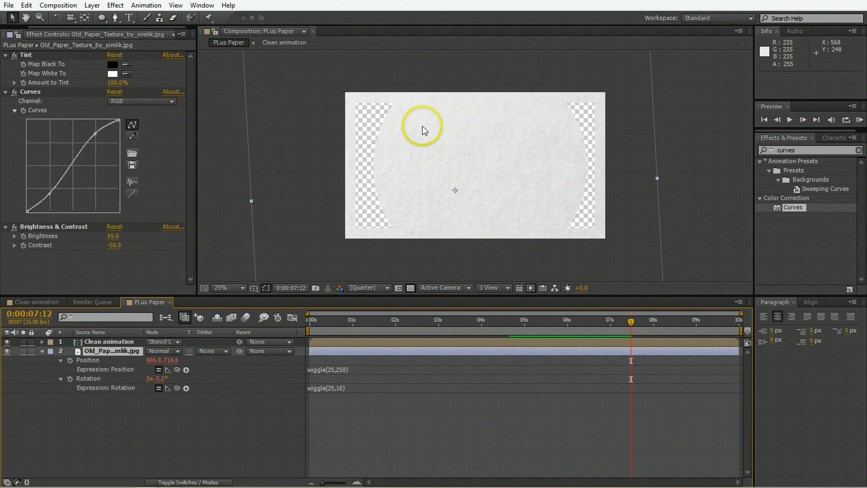
Add the expression wiggle(25,4) to the Clean animation layer's Position and preview it from 0:00:04:19.
{"action": "left_click", "coordinate": [93, 342]}
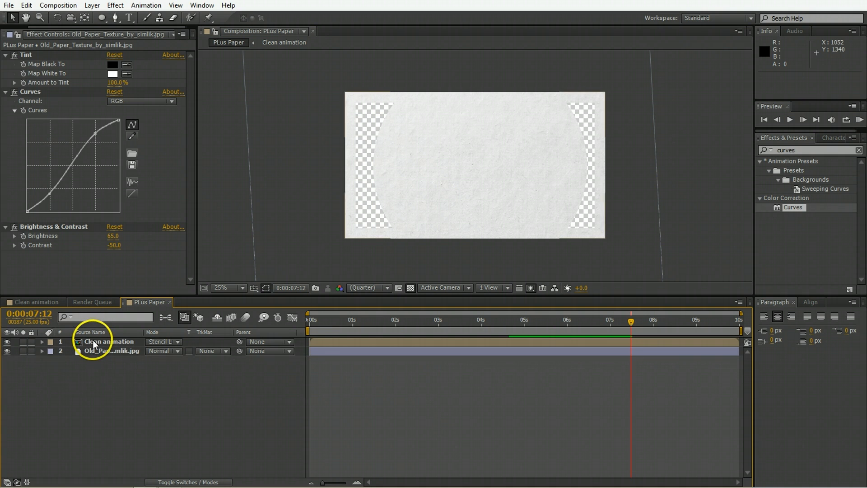
{"action": "left_click_drag", "start_coordinate": [496, 321], "coordinate": [513, 321]}
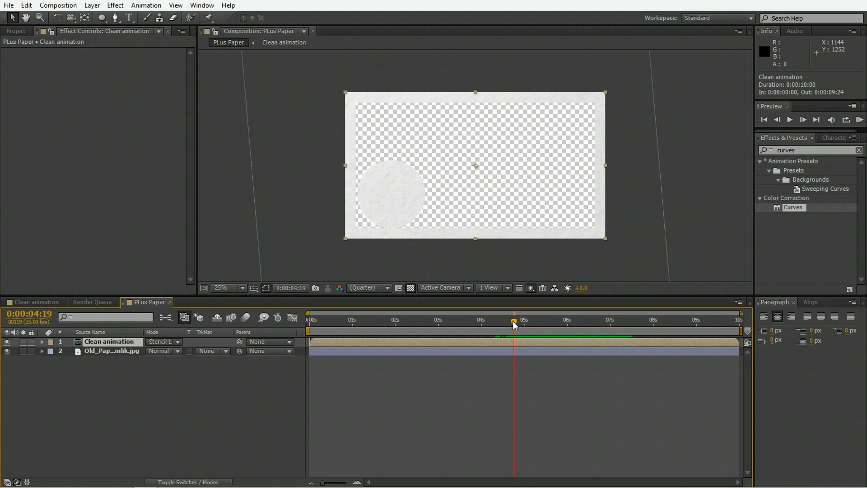
{"action": "key", "text": "p"}
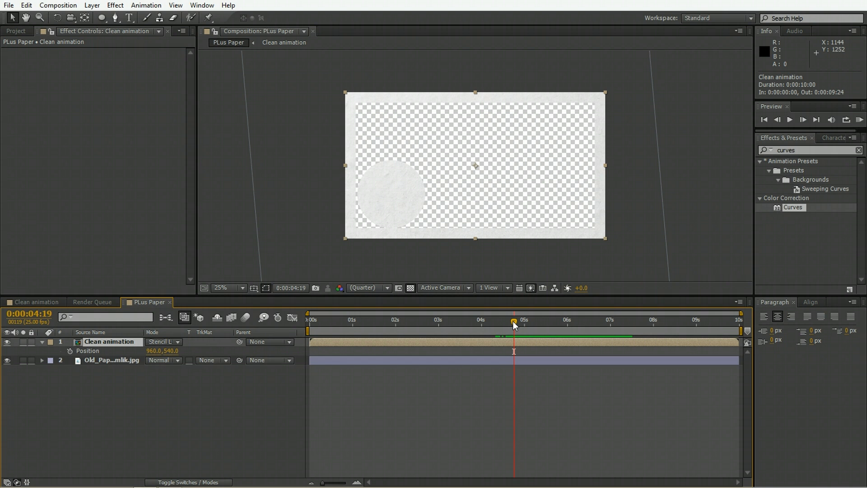
{"action": "left_click", "coordinate": [71, 352], "text": "alt"}
{"action": "type", "text": "wiggle(25"}
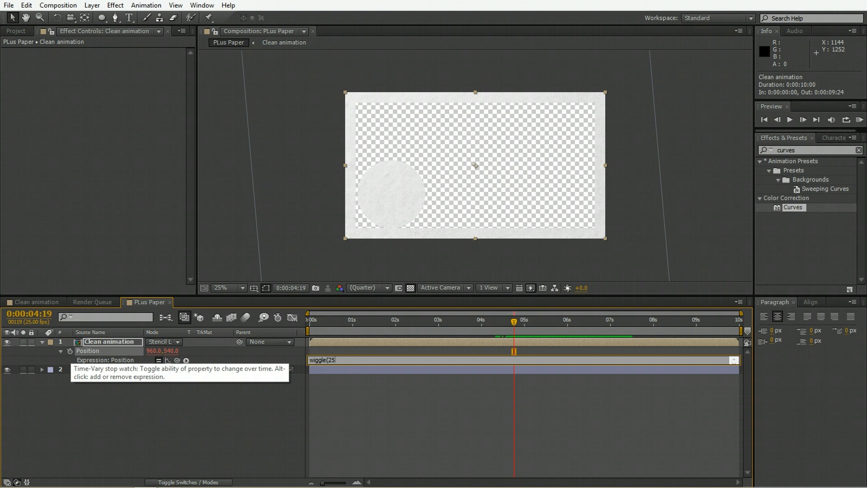
{"action": "type", "text": ",4)"}
{"action": "key", "text": "KP_Enter"}
{"action": "key", "text": "space"}
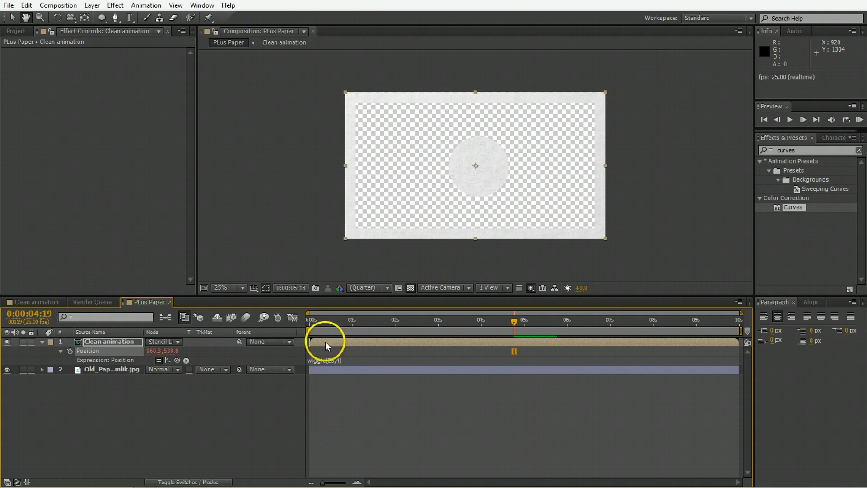
Scale the Clean animation layer to 102%.
{"action": "left_click", "coordinate": [94, 344]}
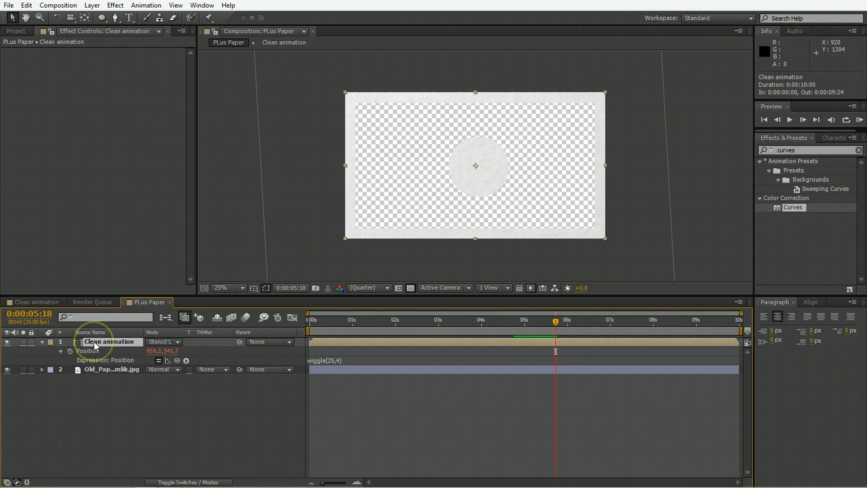
{"action": "key", "text": "s"}
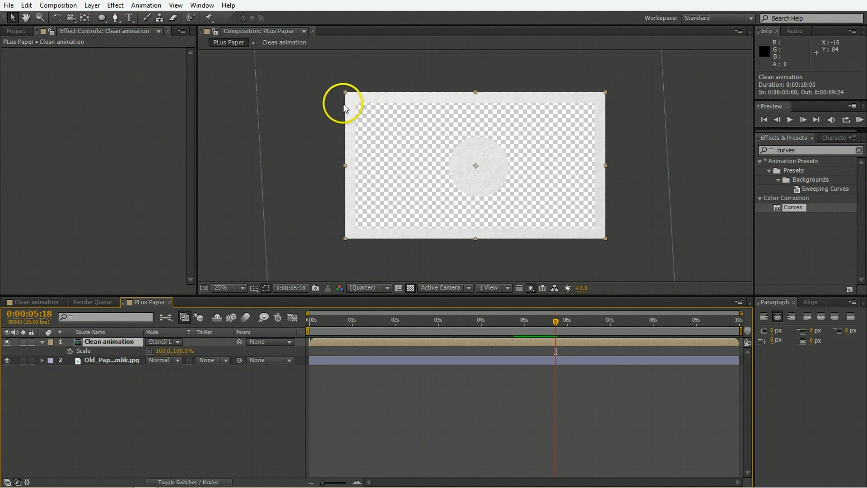
{"action": "left_click", "coordinate": [182, 351]}
{"action": "type", "text": "102"}
{"action": "key", "text": "Return"}
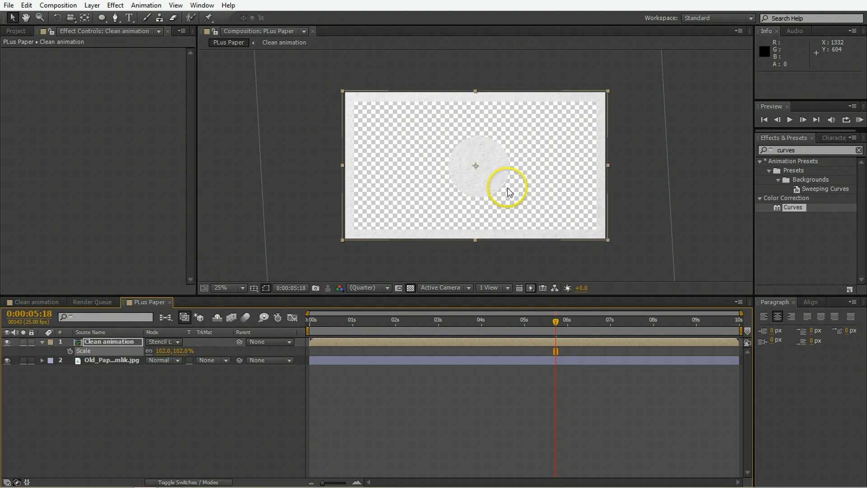
Add the expression wiggle(25,.25) to the Clean animation layer's Rotation and preview the motion.
{"action": "left_click", "coordinate": [92, 382]}
{"action": "left_click", "coordinate": [99, 341]}
{"action": "key", "text": "r"}
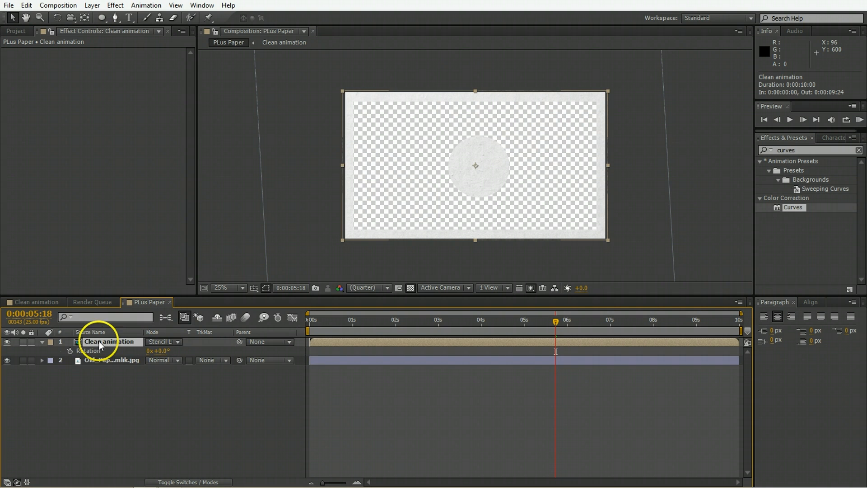
{"action": "left_click", "coordinate": [69, 351], "text": "alt"}
{"action": "type", "text": "wiggle(25,"}
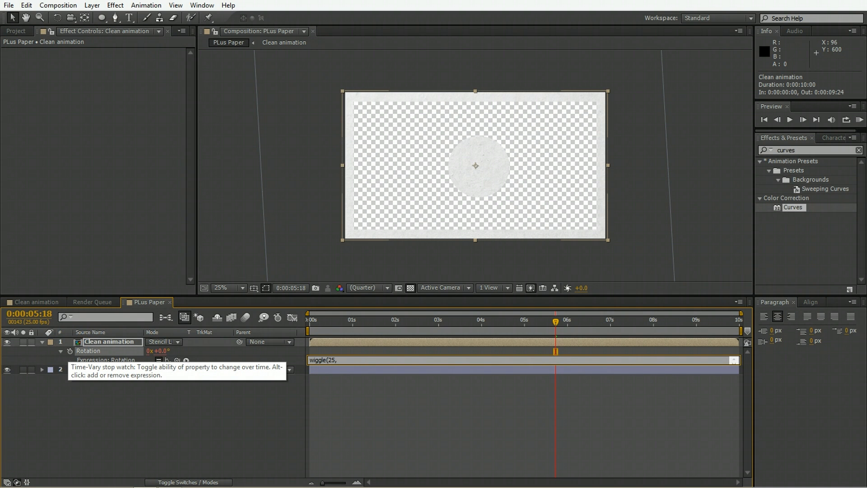
{"action": "type", "text": ".25)"}
{"action": "left_click", "coordinate": [397, 155]}
{"action": "key", "text": "space"}
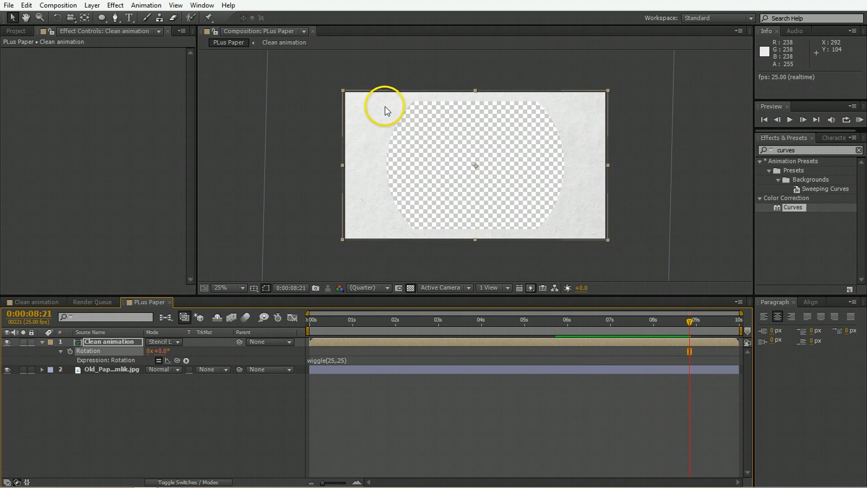
{"action": "left_click", "coordinate": [326, 386]}
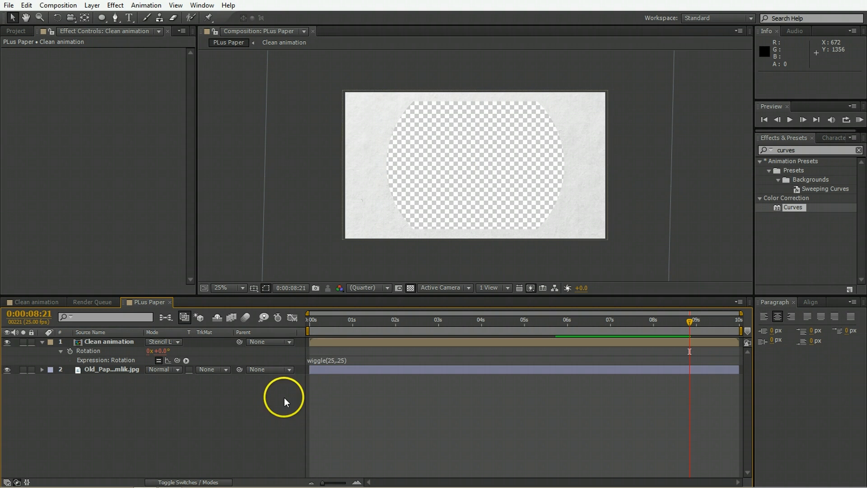
Check the circle's edges at 50% zoom against a black background, then restore the transparency grid.
{"action": "left_click", "coordinate": [337, 342]}
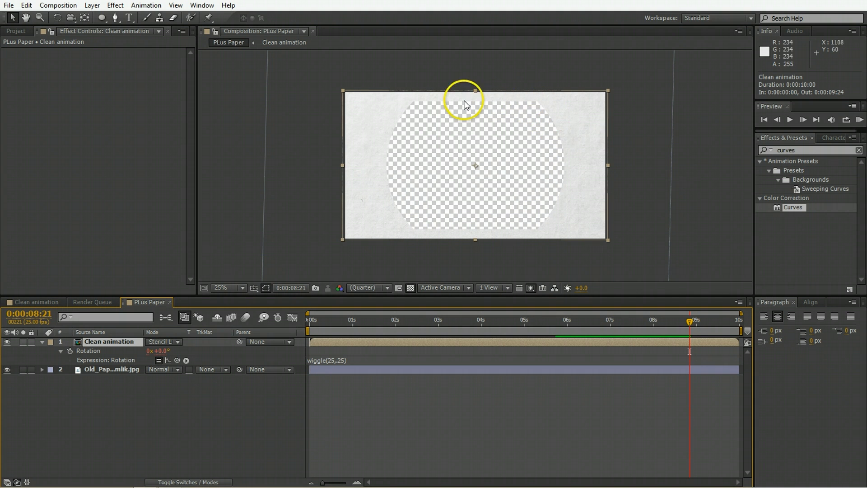
{"action": "key", "text": "period"}
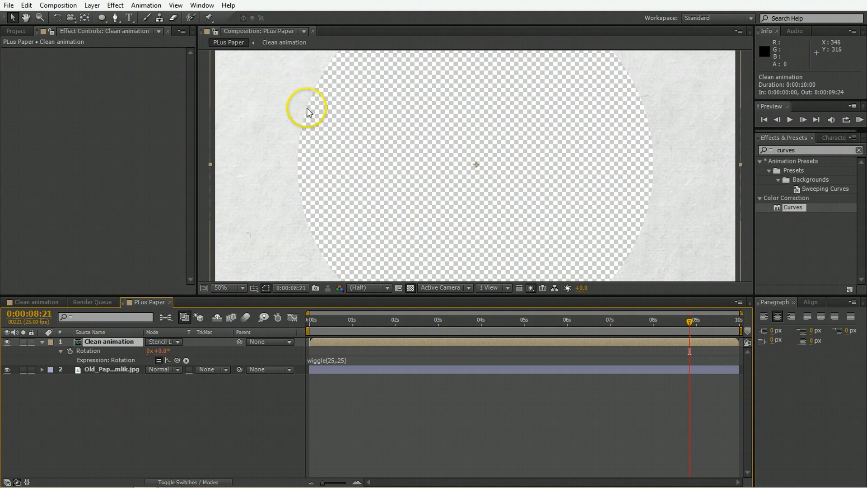
{"action": "left_click", "coordinate": [411, 288]}
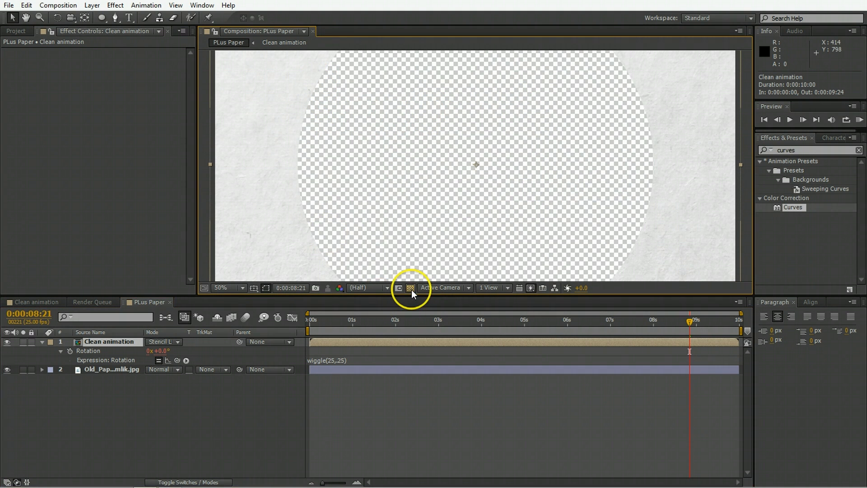
{"action": "left_click", "coordinate": [411, 288]}
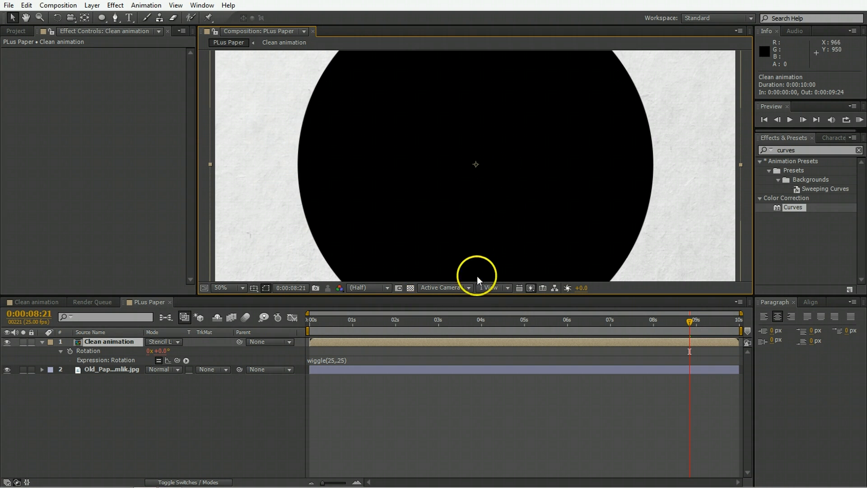
{"action": "left_click", "coordinate": [411, 288]}
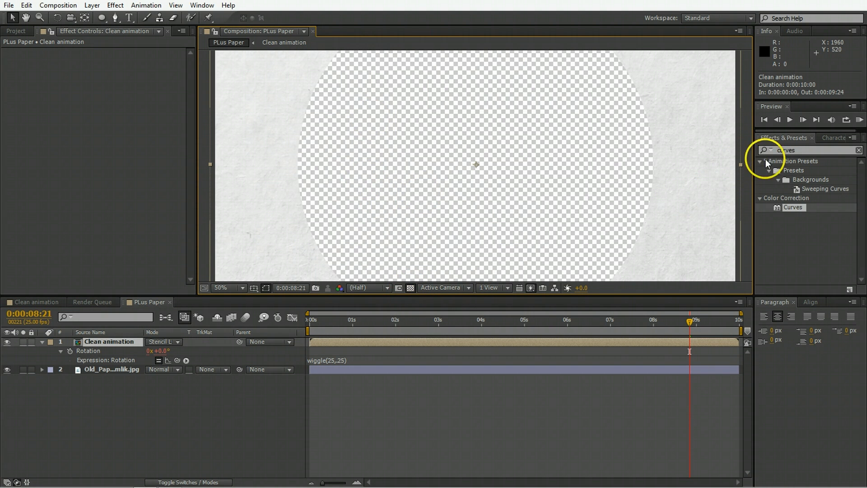
Apply the Turbulent Displace effect to the Clean animation layer and switch the transparency grid off to judge the distorted outline.
{"action": "left_click", "coordinate": [784, 150]}
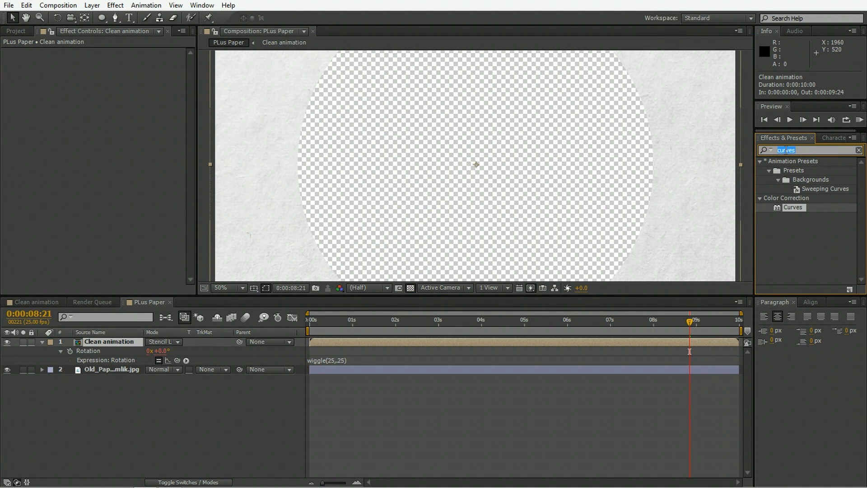
{"action": "type", "text": "turbu"}
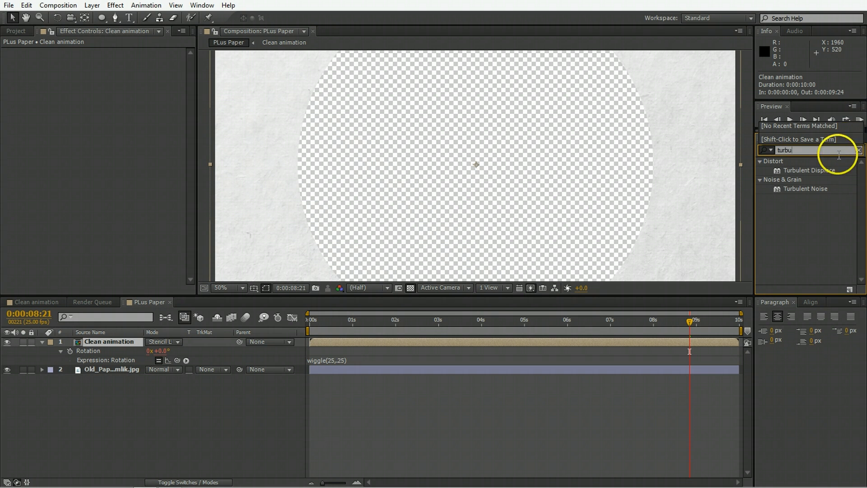
{"action": "double_click", "coordinate": [828, 170]}
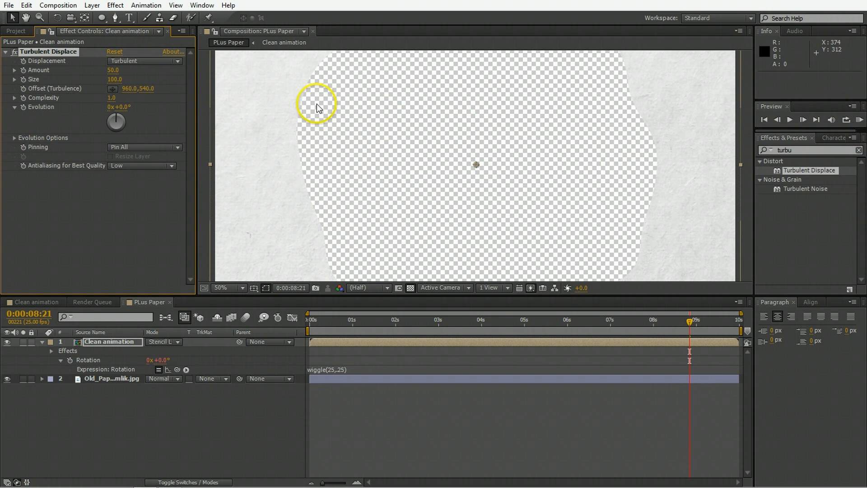
{"action": "left_click", "coordinate": [409, 288]}
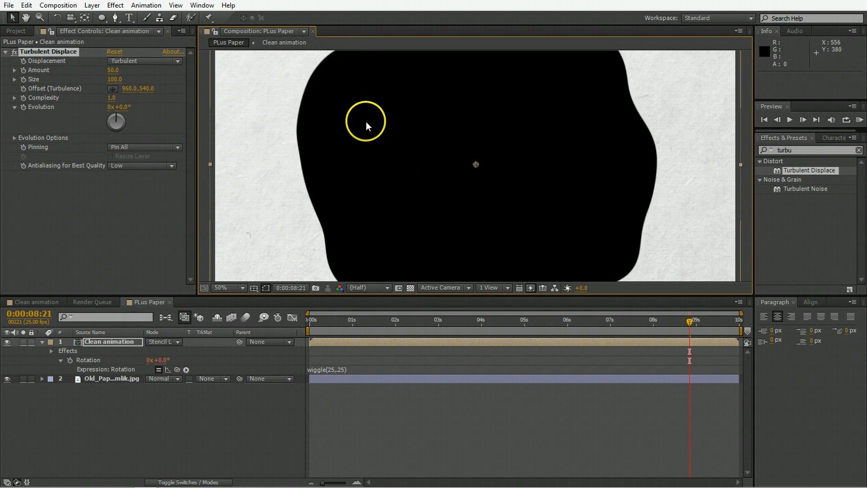
{"action": "key", "text": "comma"}
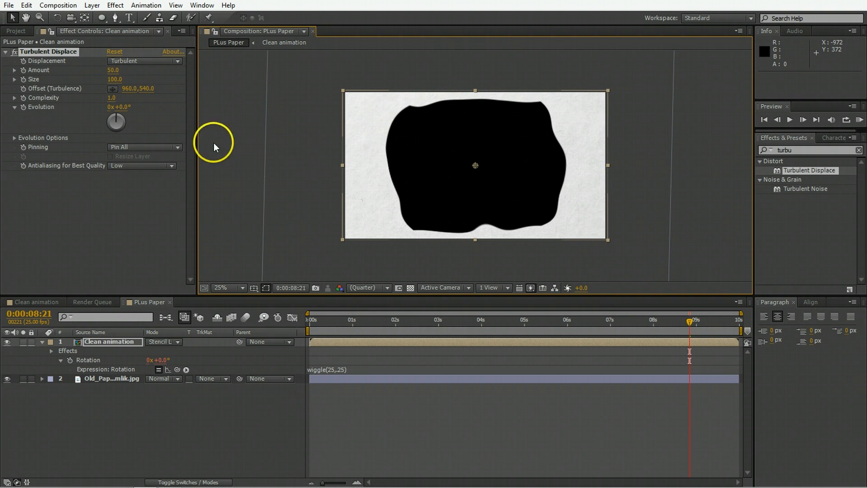
Set the Turbulent Displace Amount to 5 and Size to 25.
{"action": "left_click", "coordinate": [114, 71]}
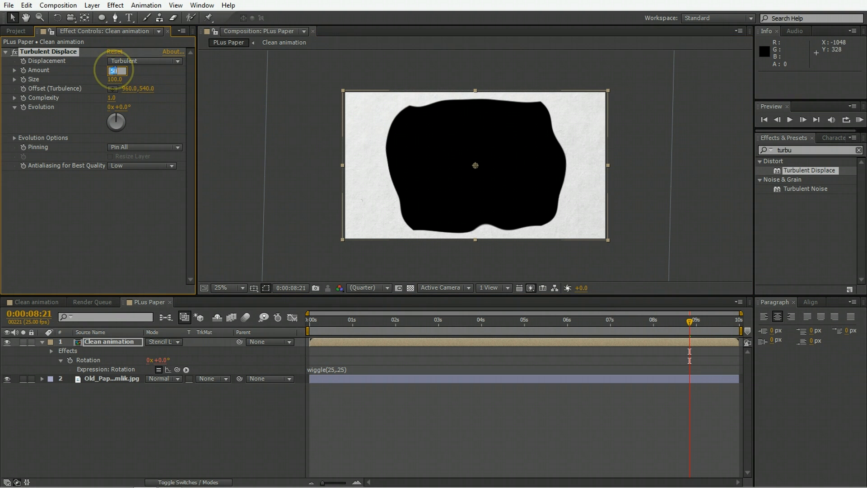
{"action": "type", "text": "5"}
{"action": "key", "text": "Return"}
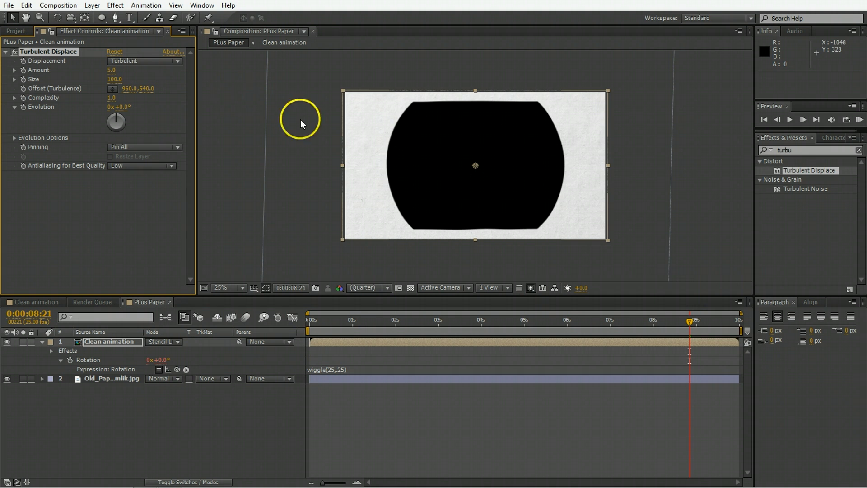
{"action": "scroll", "coordinate": [398, 140], "scroll_direction": "up", "scroll_amount": 2}
{"action": "left_click", "coordinate": [114, 80]}
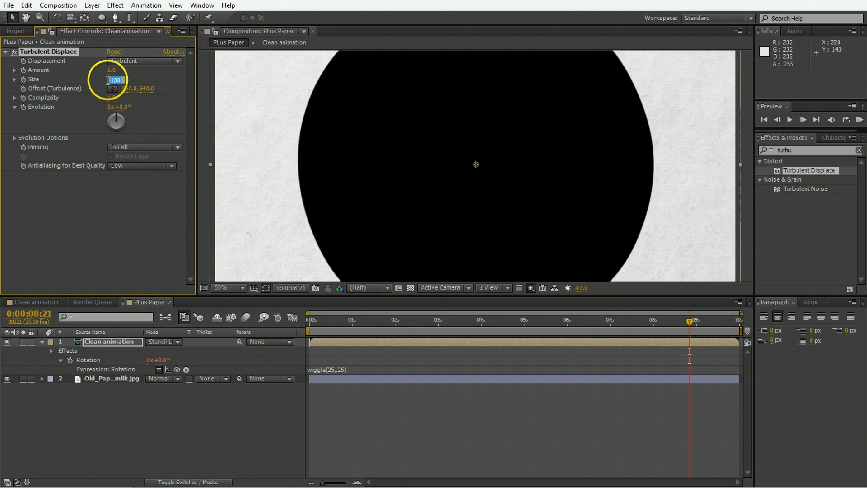
{"action": "type", "text": "25"}
{"action": "key", "text": "Return"}
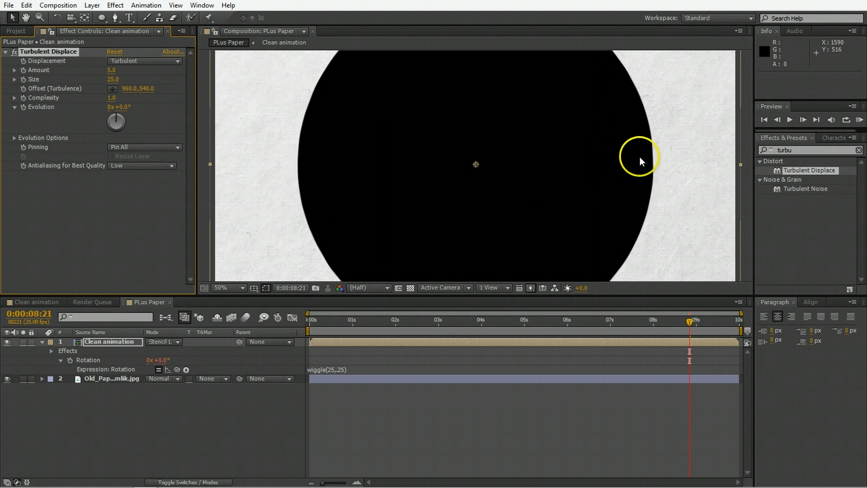
Examine the displaced edges of the black shape up close and over the next few frames.
{"action": "key", "text": "slash"}
{"action": "key", "text": "h"}
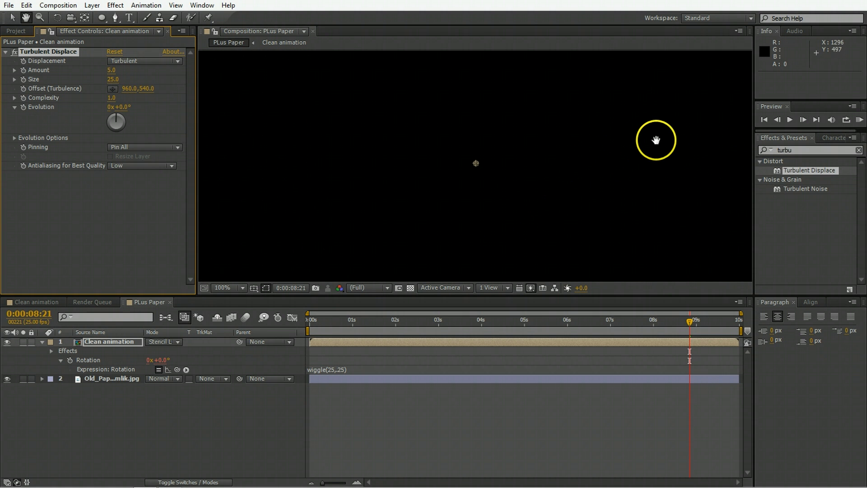
{"action": "left_click_drag", "start_coordinate": [658, 139], "coordinate": [397, 226]}
{"action": "key", "text": "Page_Down"}
{"action": "key", "text": "Page_Down"}
{"action": "key", "text": "Page_Down"}
{"action": "key", "text": "Page_Down"}
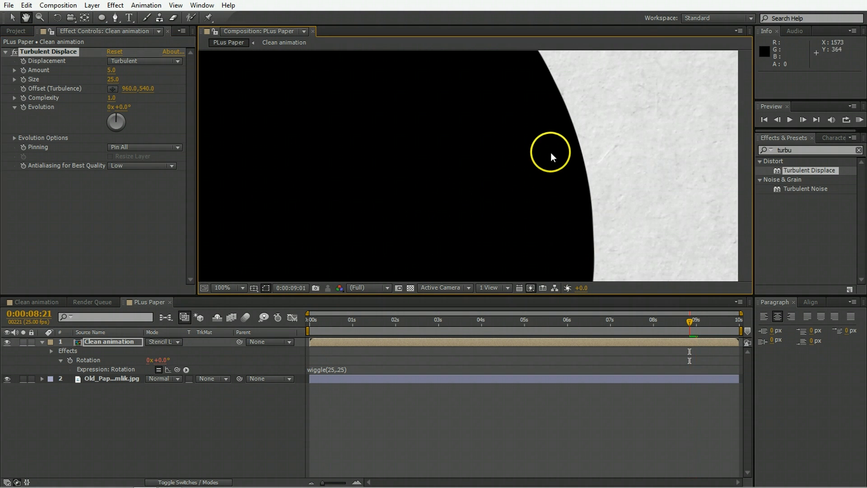
{"action": "key", "text": "v"}
{"action": "key", "text": "comma"}
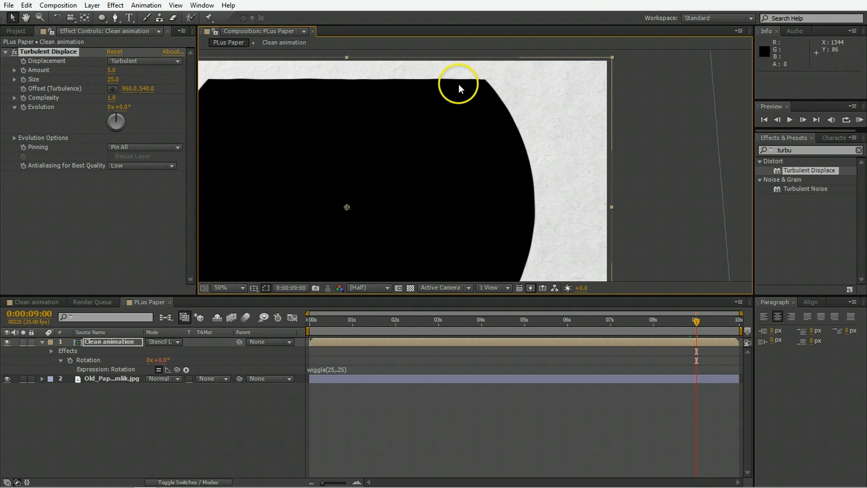
{"action": "key", "text": "slash"}
{"action": "key", "text": "h"}
{"action": "left_click_drag", "start_coordinate": [450, 81], "coordinate": [538, 216]}
{"action": "left_click_drag", "start_coordinate": [397, 59], "coordinate": [483, 125]}
{"action": "key", "text": "v"}
{"action": "key", "text": "period"}
{"action": "scroll", "coordinate": [551, 100], "scroll_direction": "up", "scroll_amount": 3}
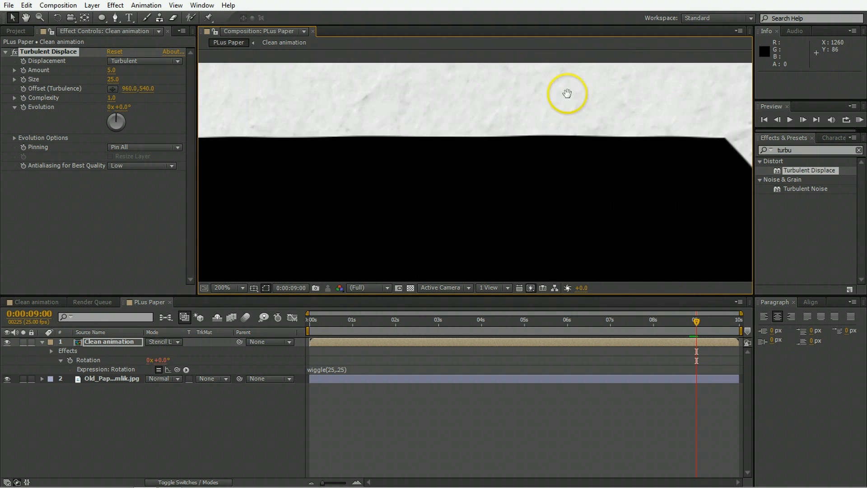
{"action": "scroll", "coordinate": [431, 120], "scroll_direction": "down", "scroll_amount": 3}
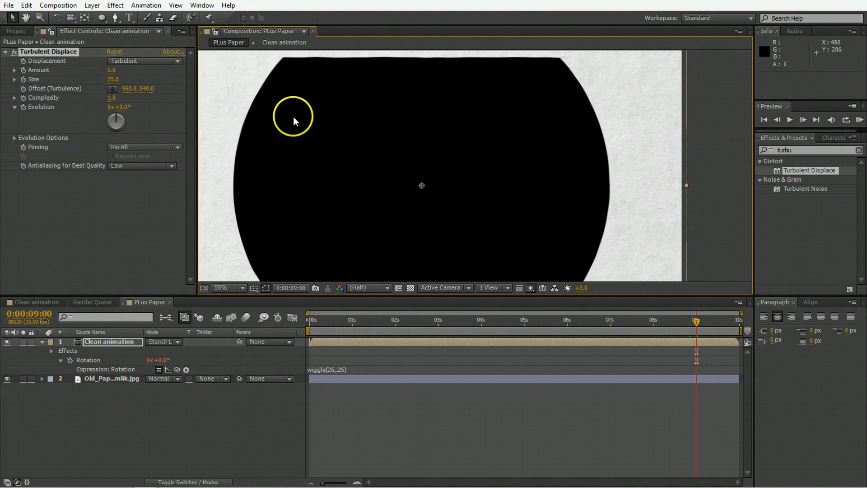
{"action": "scroll", "coordinate": [294, 119], "scroll_direction": "down", "scroll_amount": 1}
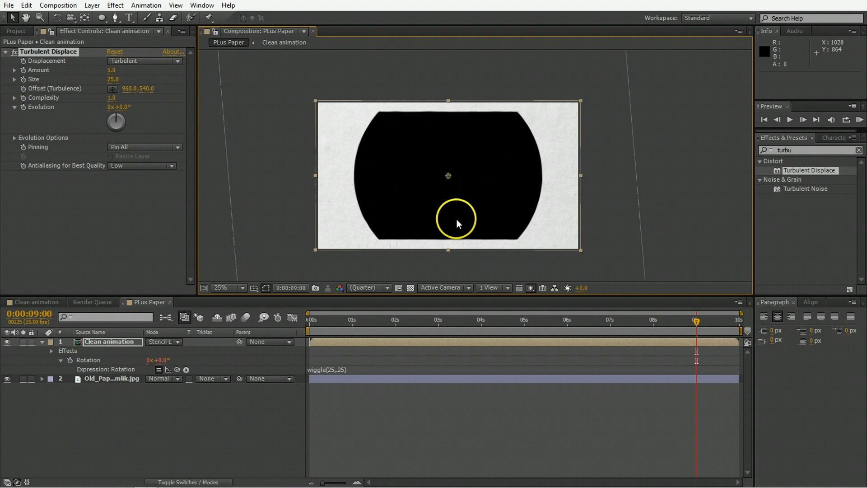
Add the expression random(1,100) to the Random Seed of Turbulent Displace on the Clean animation layer.
{"action": "left_click", "coordinate": [14, 137]}
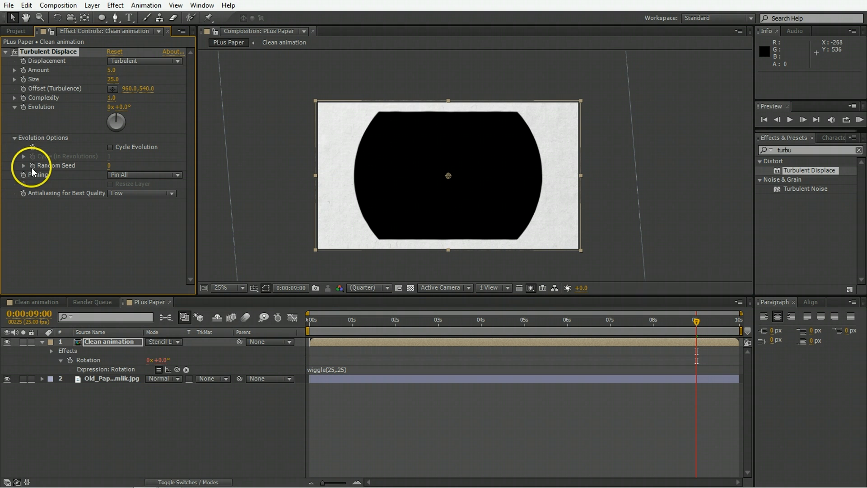
{"action": "left_click", "coordinate": [32, 166], "text": "alt"}
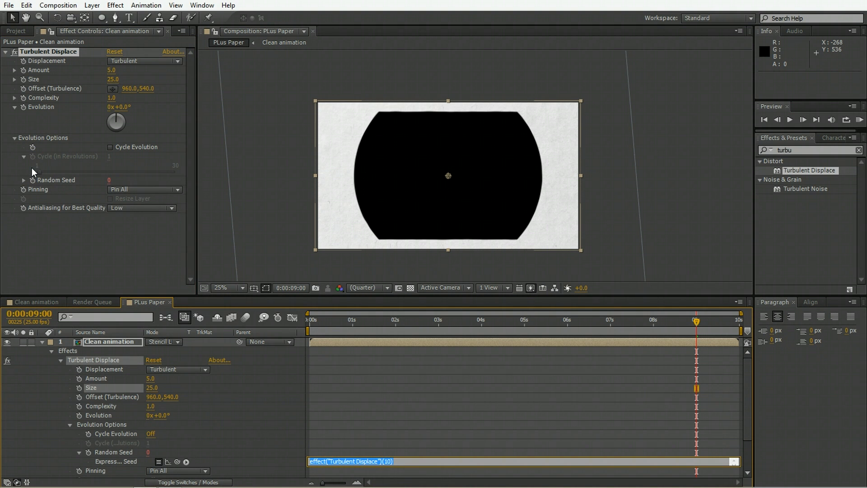
{"action": "type", "text": "random(1,100)"}
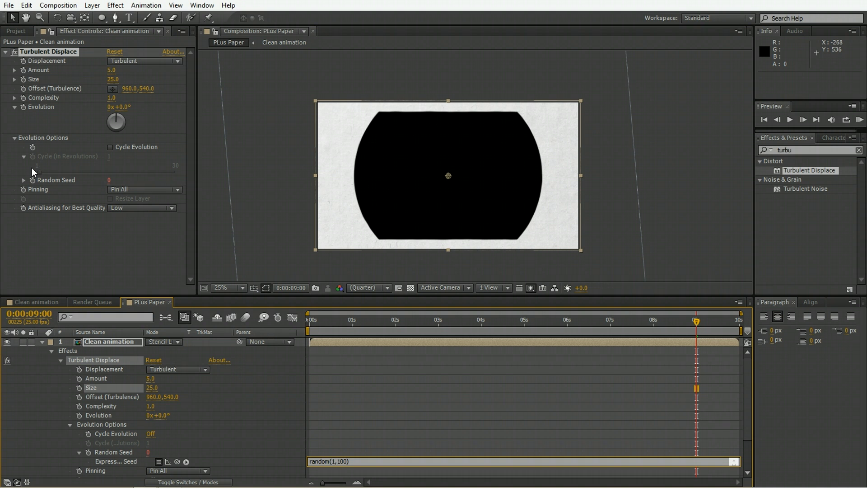
{"action": "key", "text": "KP_Enter"}
{"action": "left_click", "coordinate": [336, 263]}
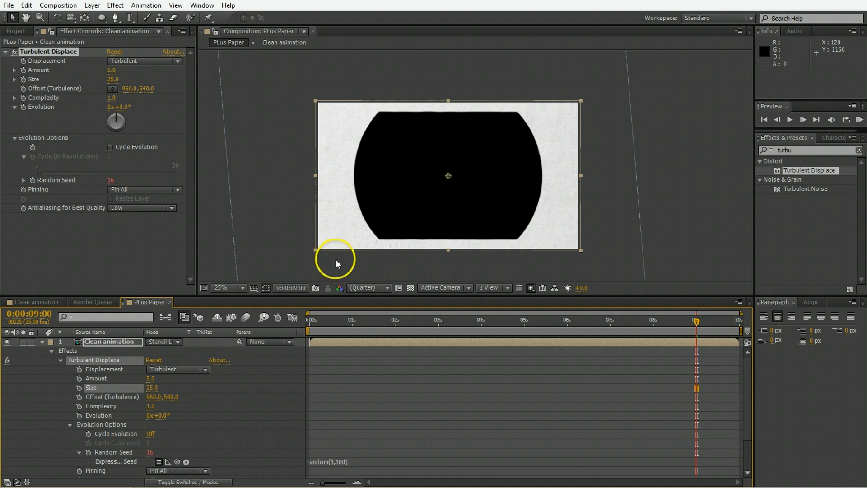
Play the animation from about 1 second and examine the jittering edges of the shapes at 50% zoom.
{"action": "left_click", "coordinate": [362, 319]}
{"action": "key", "text": "space"}
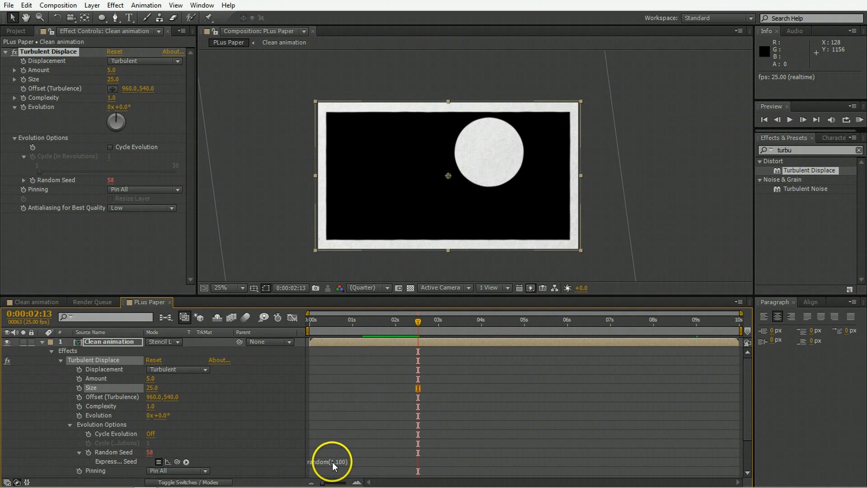
{"action": "key", "text": "space"}
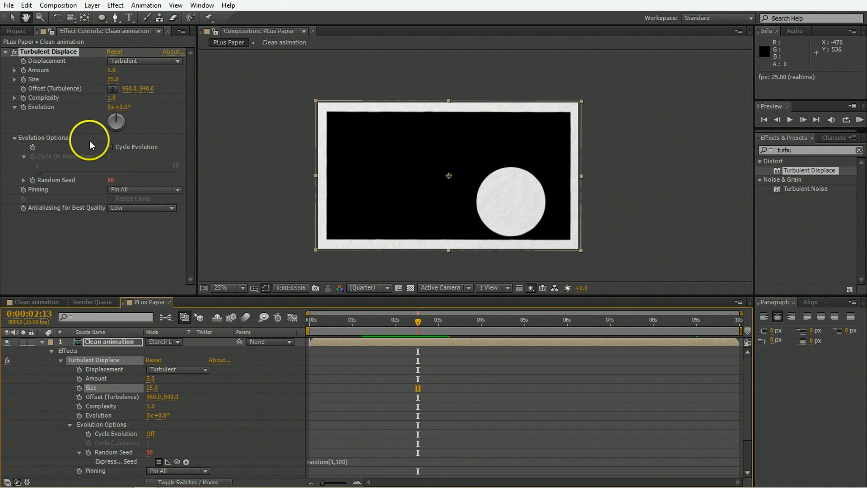
{"action": "key", "text": "period"}
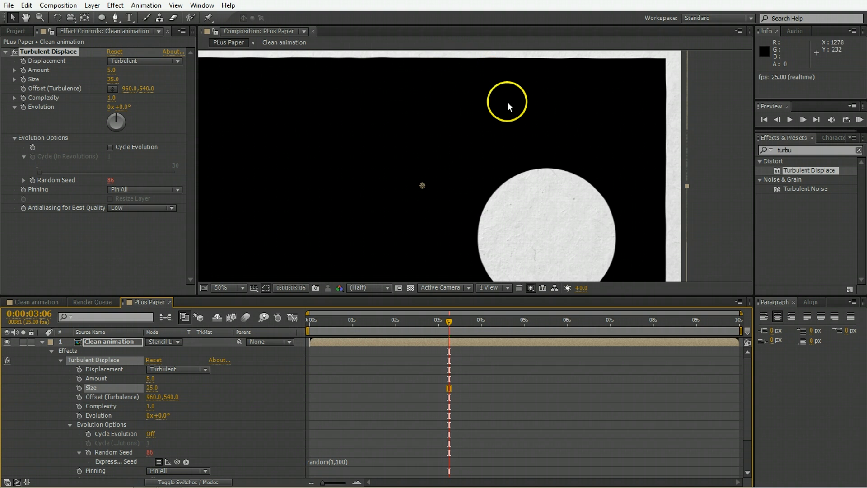
{"action": "key", "text": "h"}
{"action": "key", "text": "space"}
{"action": "key", "text": "space"}
{"action": "key", "text": "v"}
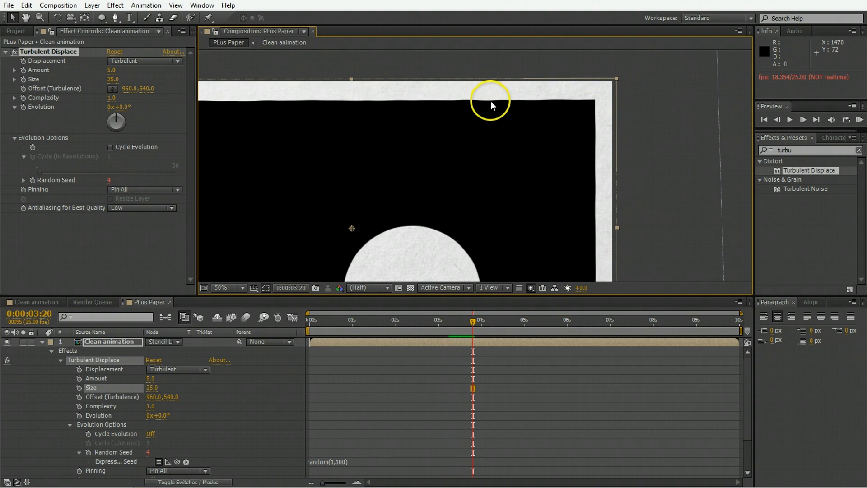
Collapse the Clean animation layer's properties and play the whole frame at 25% zoom from 0:00:03:20.
{"action": "left_click", "coordinate": [41, 341]}
{"action": "left_click", "coordinate": [151, 378]}
{"action": "scroll", "coordinate": [388, 171], "scroll_direction": "down", "scroll_amount": 2}
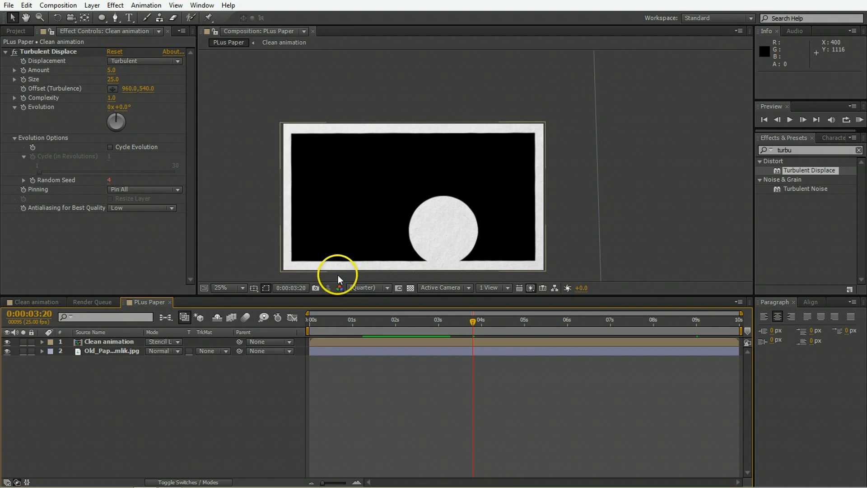
{"action": "left_click", "coordinate": [476, 354]}
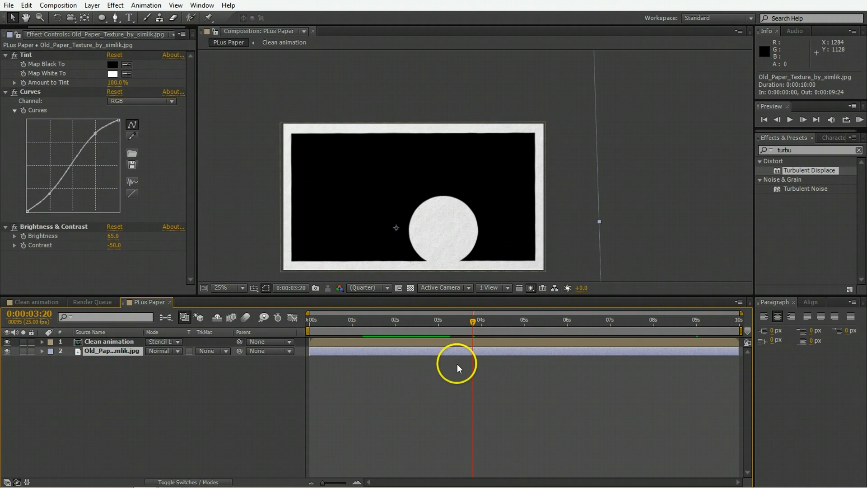
{"action": "left_click", "coordinate": [446, 343]}
{"action": "key", "text": "space"}
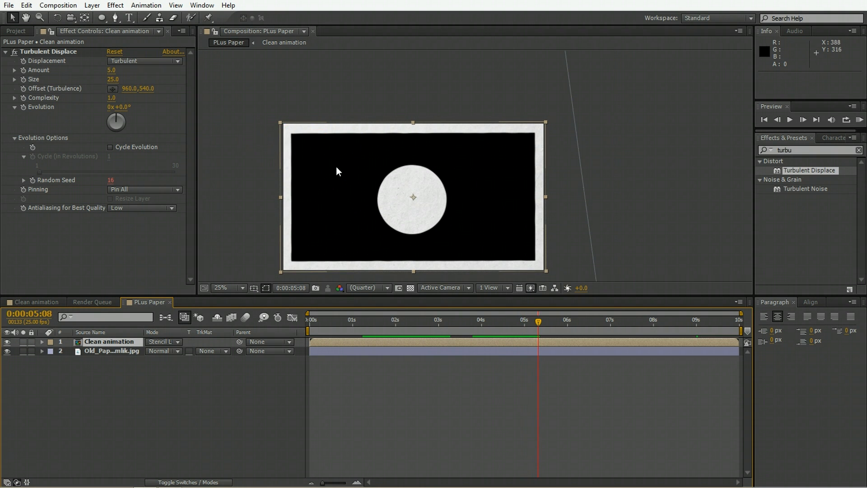
{"action": "left_click", "coordinate": [115, 5]}
{"action": "left_click", "coordinate": [139, 404]}
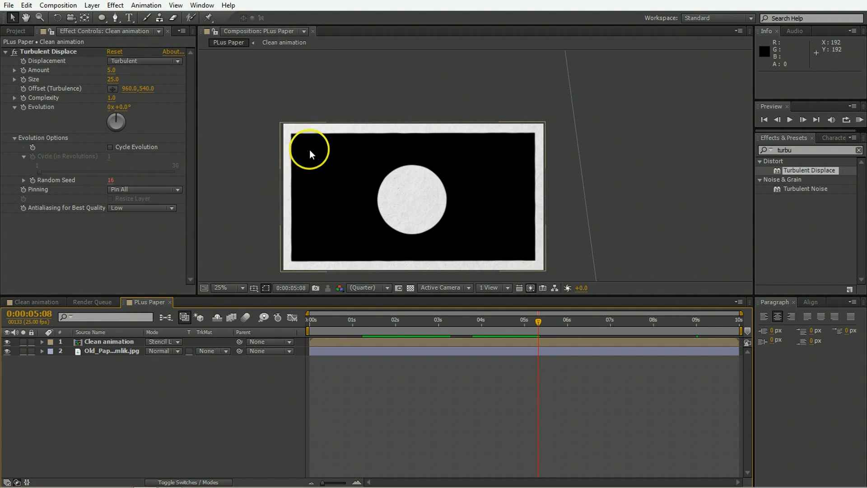
{"action": "left_click", "coordinate": [111, 344]}
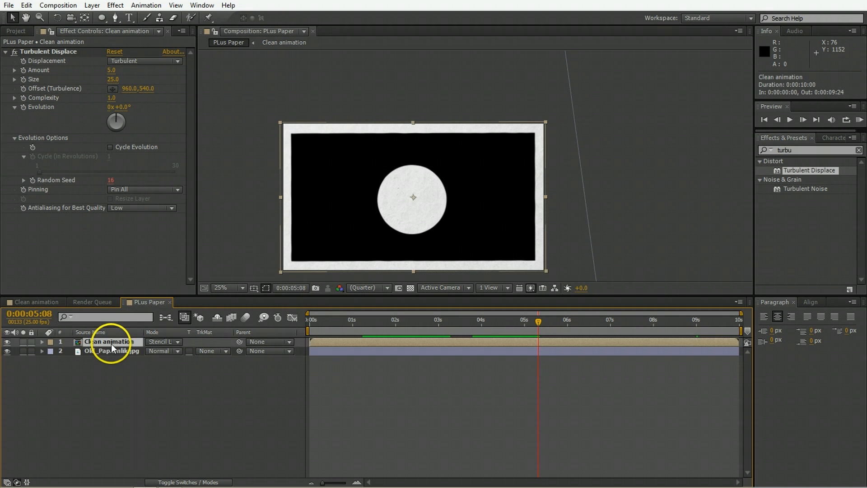
{"action": "left_click", "coordinate": [115, 361]}
Create a new composition from the PLus Paper composition in the project.
{"action": "left_click", "coordinate": [23, 31]}
{"action": "left_click", "coordinate": [38, 212]}
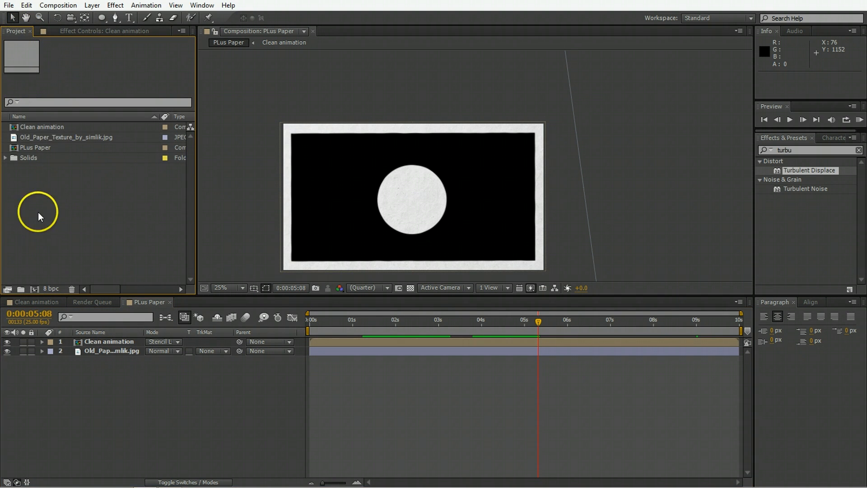
{"action": "left_click", "coordinate": [38, 147]}
{"action": "left_click_drag", "start_coordinate": [38, 147], "coordinate": [37, 288]}
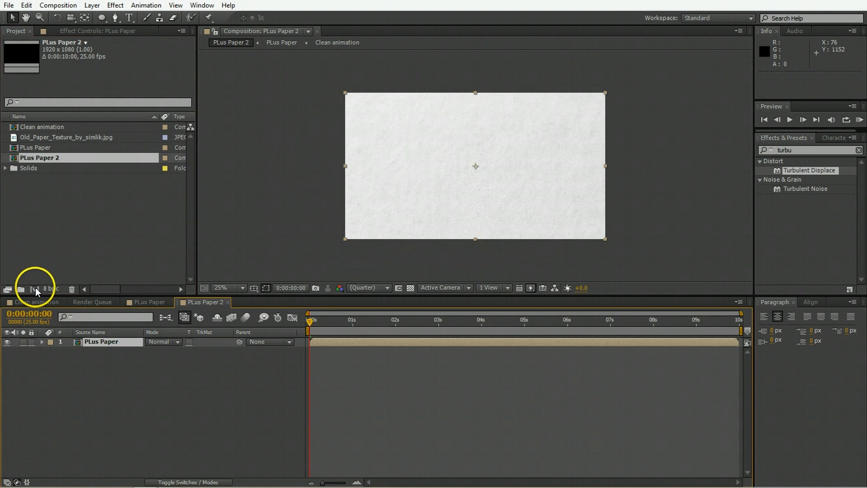
Rename the nested PLus Paper layer as Lead LAyer.
{"action": "left_click", "coordinate": [98, 340]}
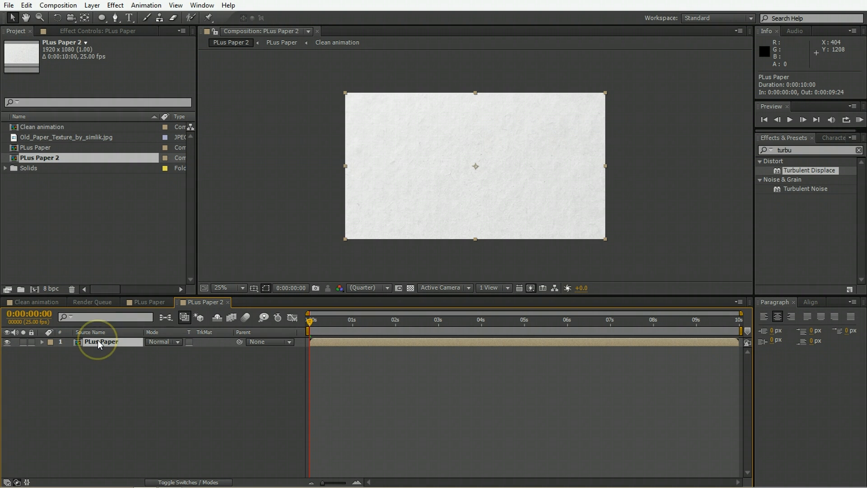
{"action": "key", "text": "Return"}
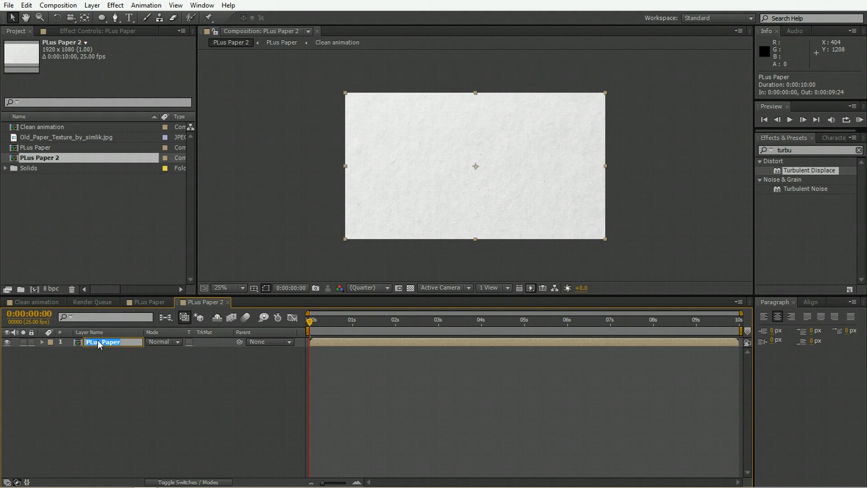
{"action": "type", "text": "Lead LAyer"}
{"action": "key", "text": "Return"}
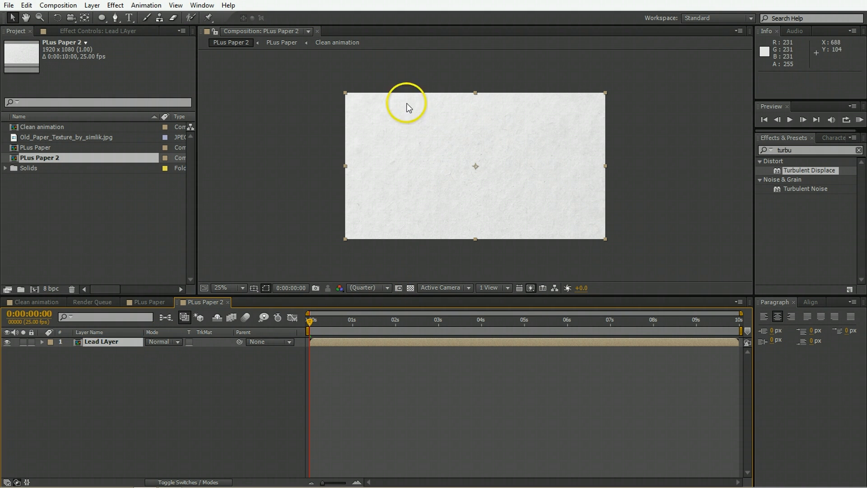
Preview the nested animation in the new composition from 0:00:01:15.
{"action": "left_click", "coordinate": [378, 320]}
{"action": "key", "text": "space"}
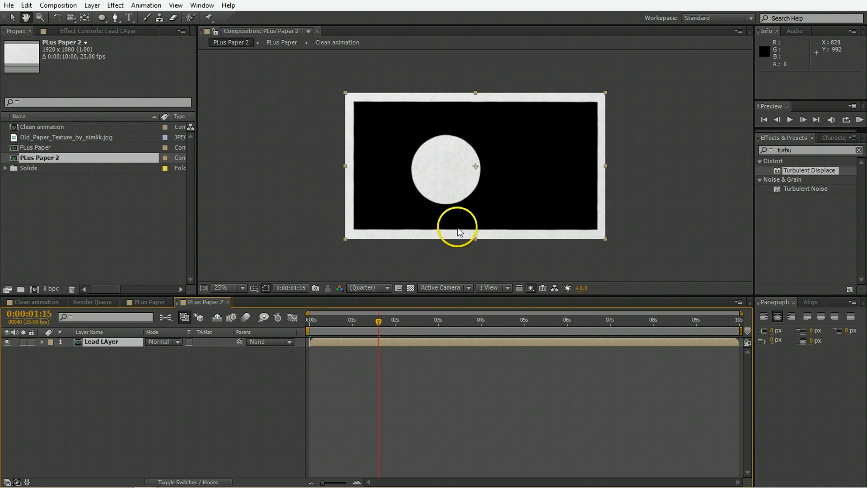
{"action": "key", "text": "space"}
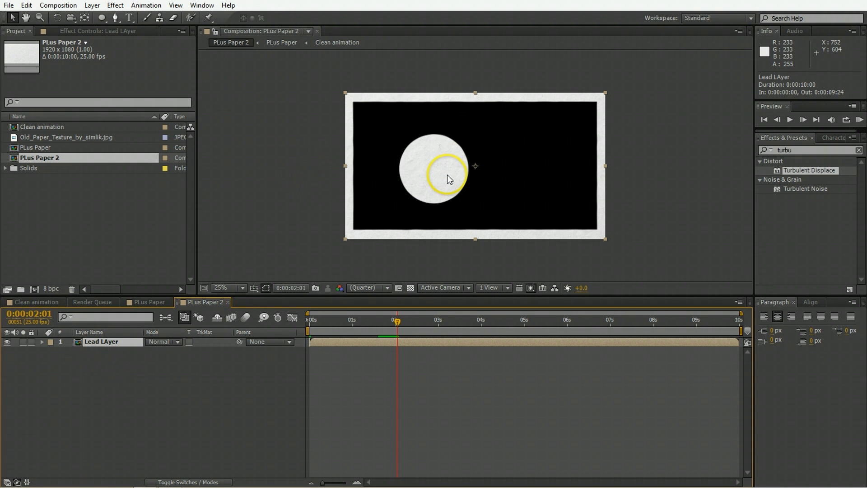
Add a Drop Shadow layer style to Lead LAyer and set its Opacity to 5%.
{"action": "left_click", "coordinate": [83, 103]}
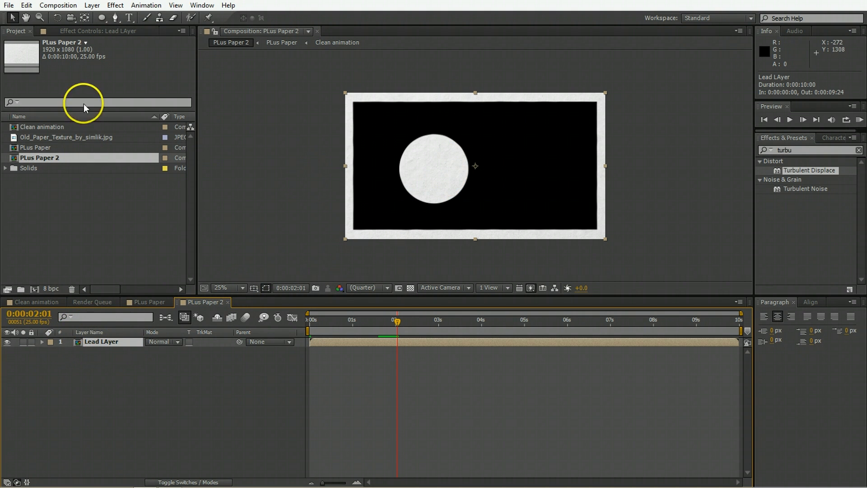
{"action": "left_click", "coordinate": [91, 5]}
{"action": "mouse_move", "coordinate": [229, 269]}
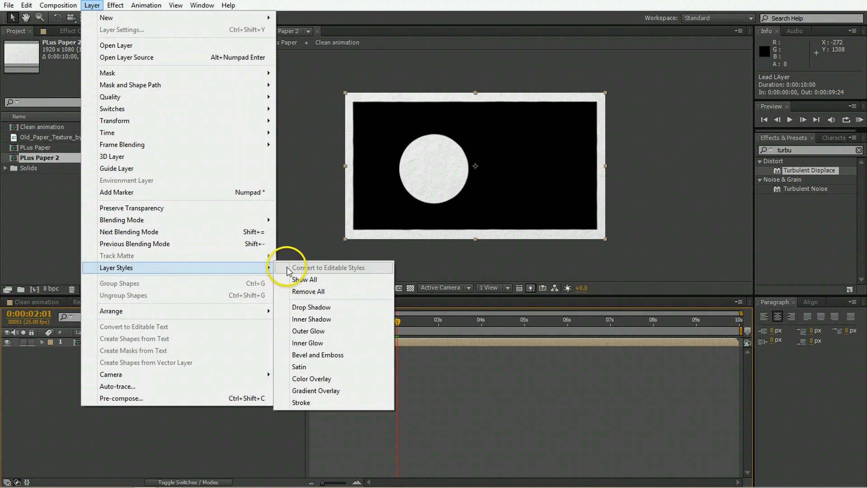
{"action": "left_click", "coordinate": [328, 305]}
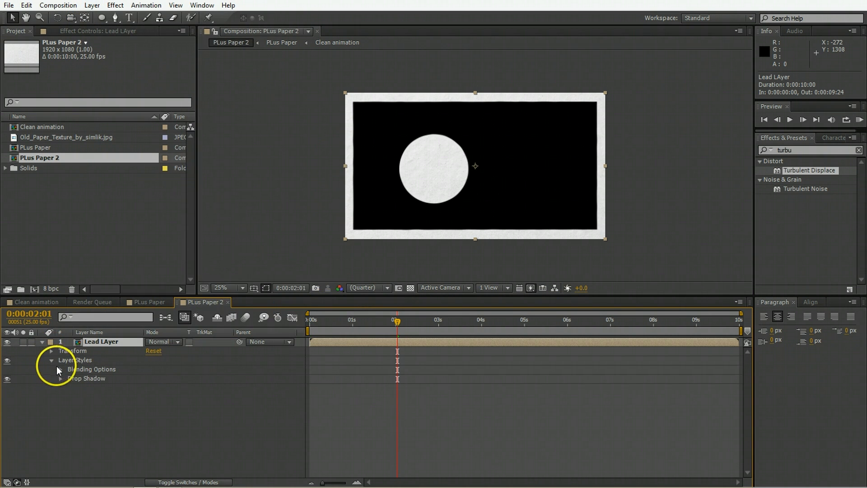
{"action": "left_click", "coordinate": [60, 378]}
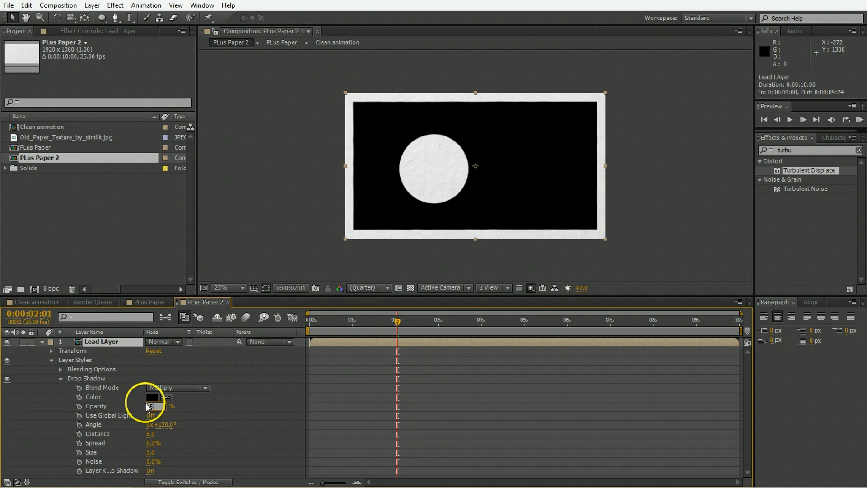
{"action": "key", "text": "Tab"}
Set the Drop Shadow Distance to 2 and Size to 3, then collapse the Lead LAyer properties.
{"action": "left_click", "coordinate": [153, 435]}
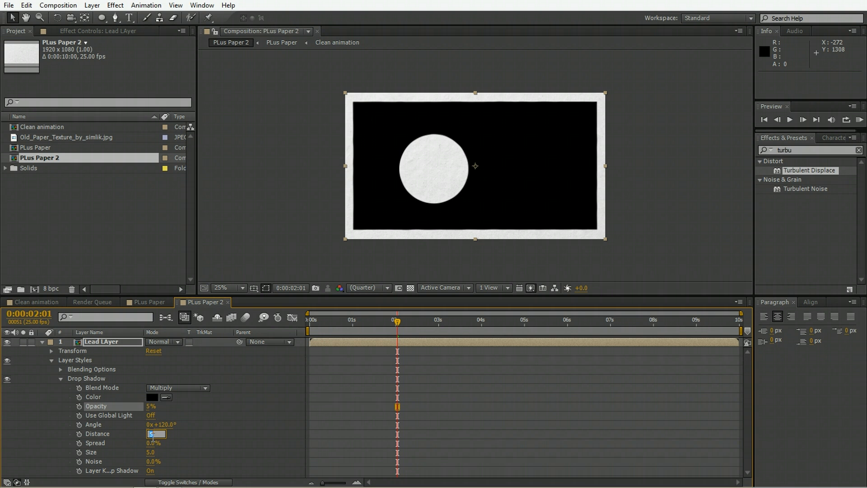
{"action": "type", "text": "2"}
{"action": "key", "text": "Tab"}
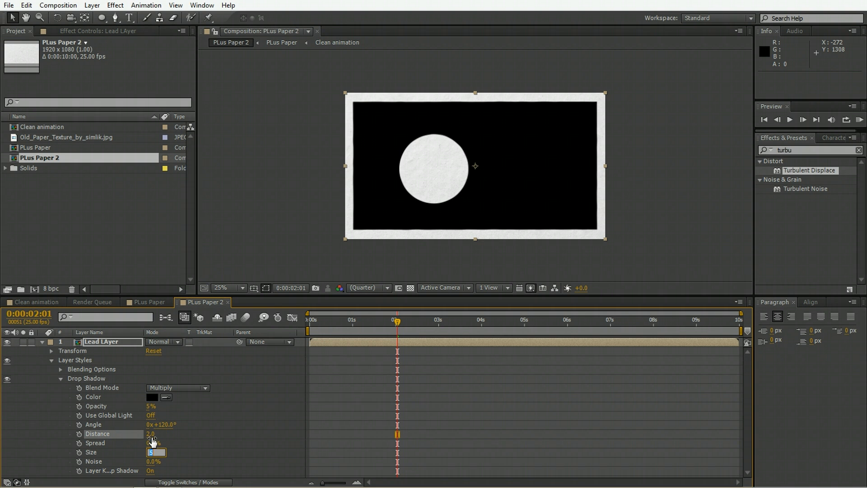
{"action": "type", "text": "3"}
{"action": "key", "text": "Return"}
{"action": "left_click", "coordinate": [356, 377]}
{"action": "left_click", "coordinate": [343, 342]}
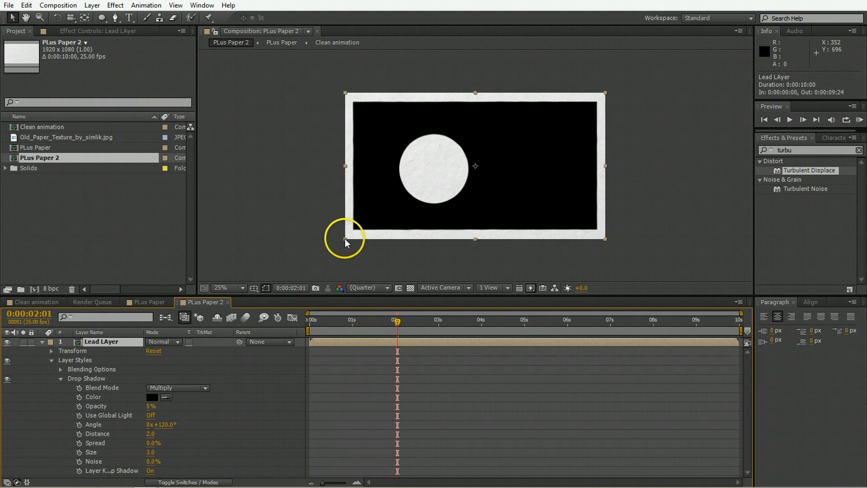
{"action": "left_click", "coordinate": [42, 341]}
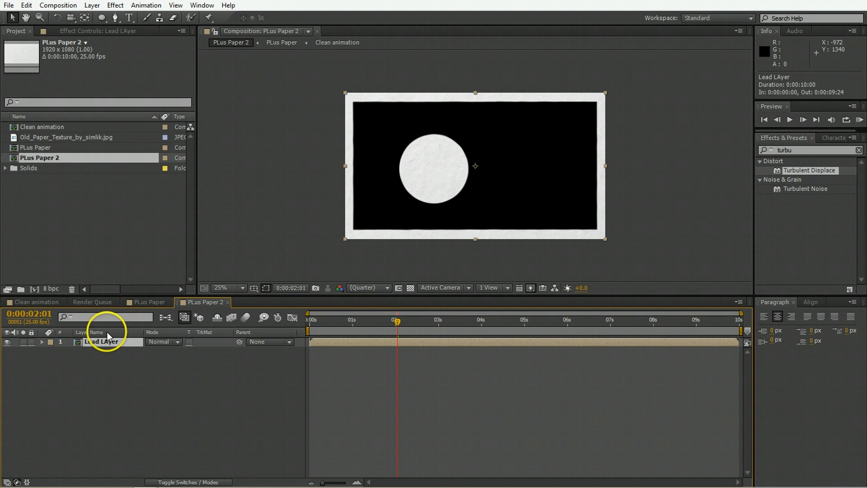
Find the Tint effect and apply it to Lead LAyer, opening an expression on Map White To.
{"action": "double_click", "coordinate": [784, 150]}
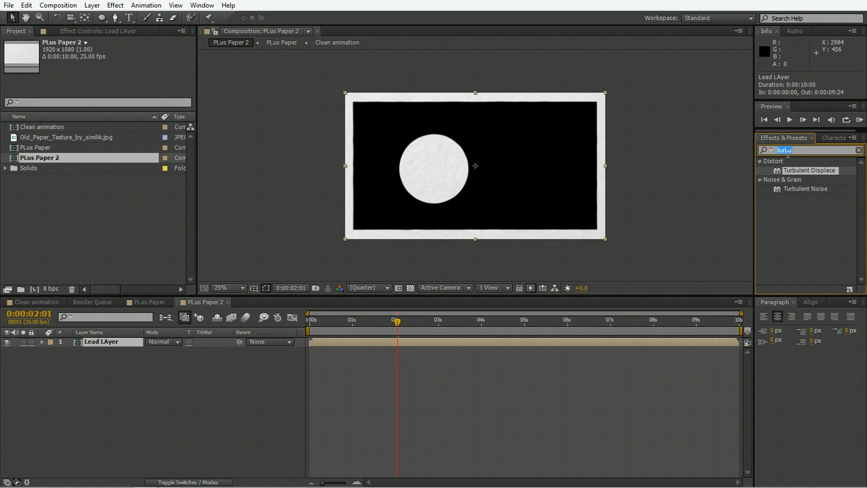
{"action": "type", "text": "tint"}
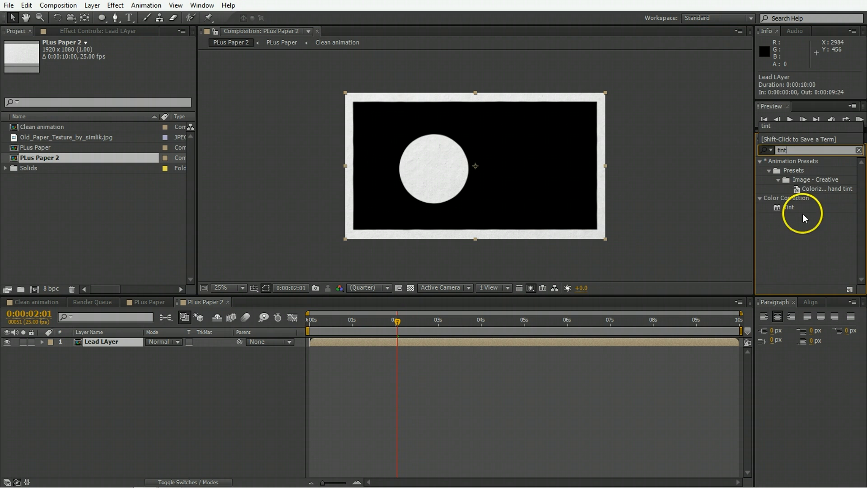
{"action": "double_click", "coordinate": [785, 209]}
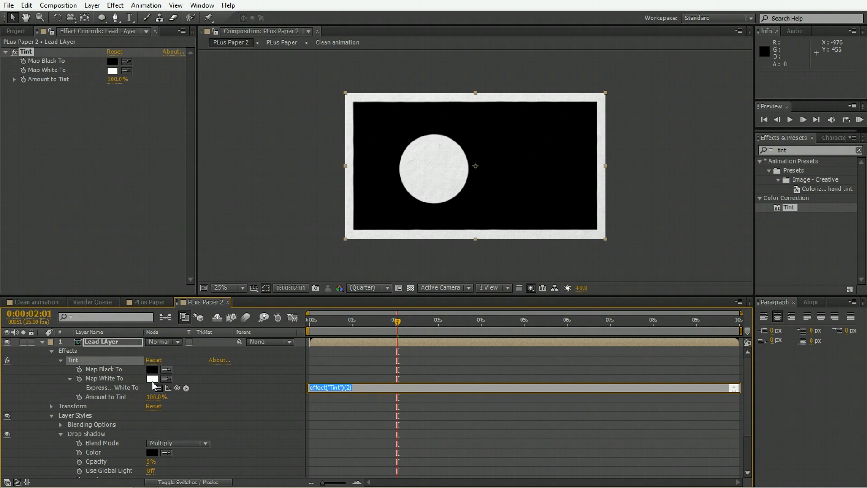
Enter the Map White To expression x=linear(index,1,thisComp.numLayers,1,0) with [x,x,x,x] on a second line.
{"action": "type", "text": "x=linear(index,1"}
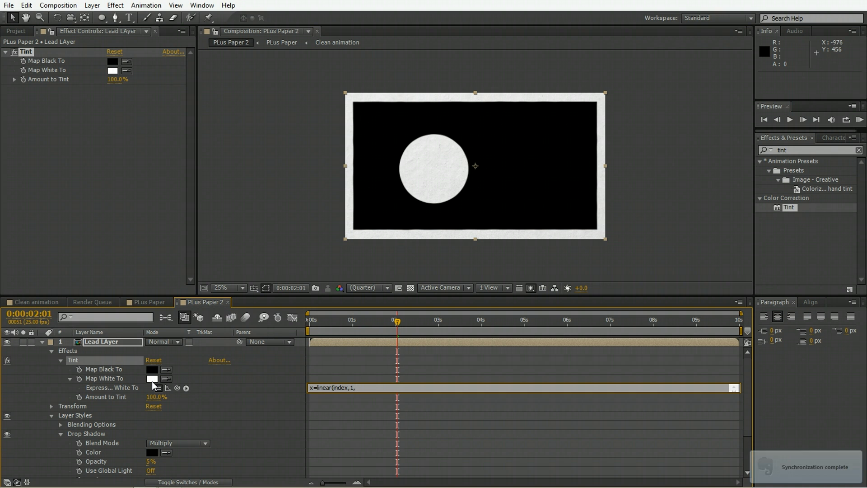
{"action": "type", "text": ","}
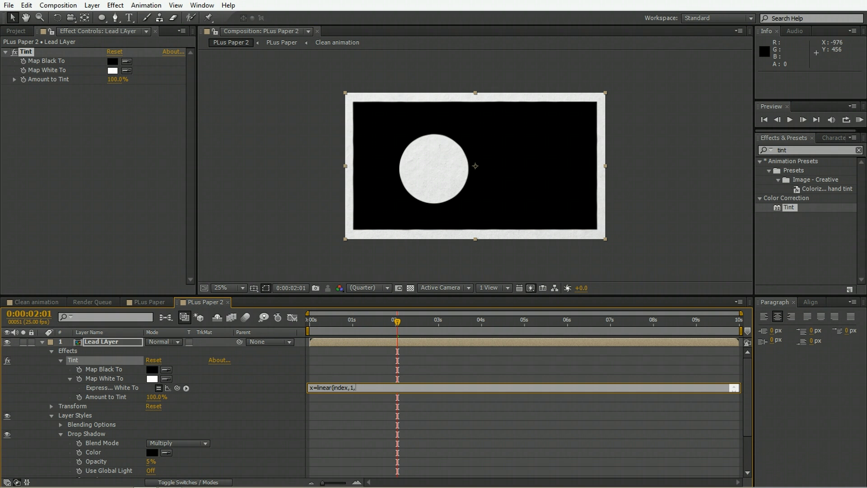
{"action": "type", "text": "thisComp.numLayers,1,0)"}
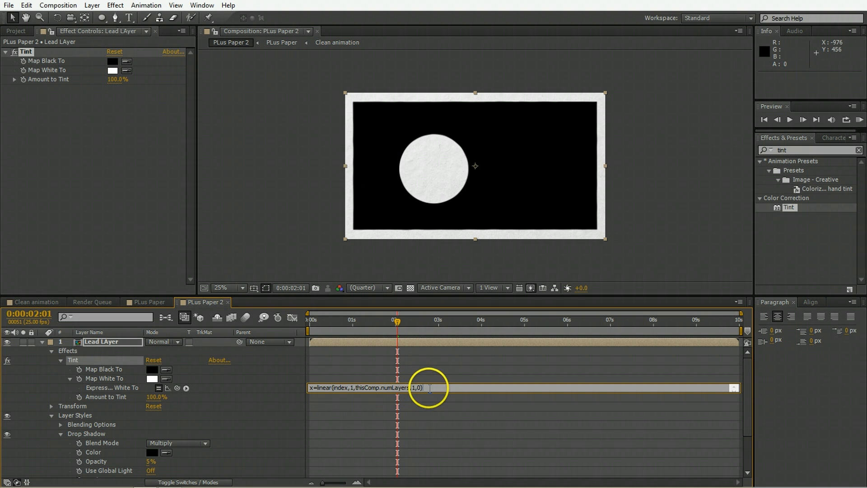
{"action": "key", "text": "Return"}
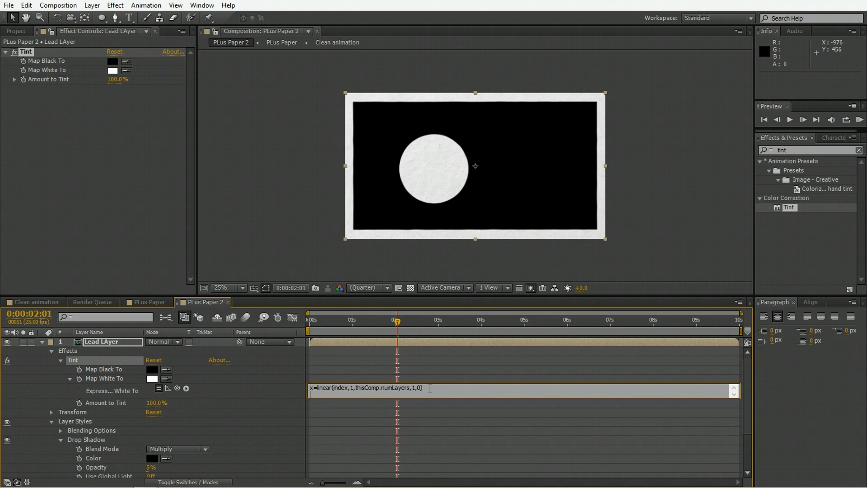
{"action": "type", "text": "[x,x,x,x]"}
{"action": "key", "text": "KP_Enter"}
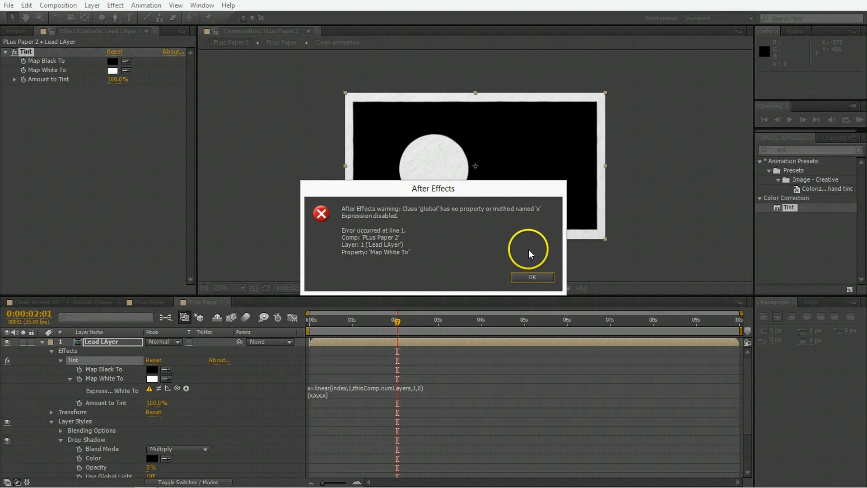
Dismiss the expression error and end the first line of the Map White To expression with a semicolon.
{"action": "left_click", "coordinate": [532, 277]}
{"action": "left_click", "coordinate": [443, 390]}
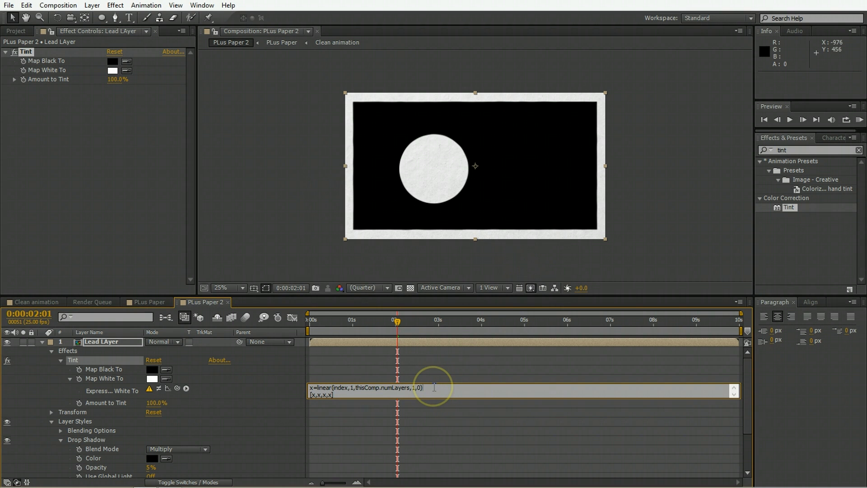
{"action": "left_click", "coordinate": [434, 387]}
{"action": "type", "text": ";"}
{"action": "key", "text": "KP_Enter"}
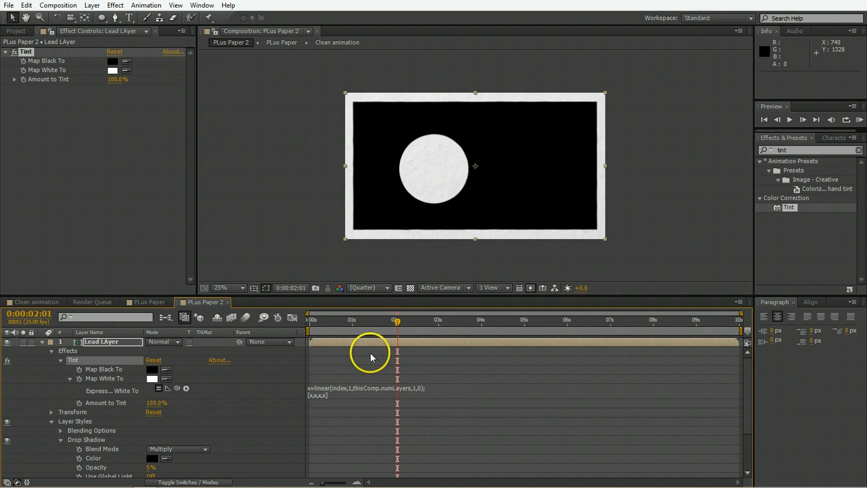
Enable time remapping on Lead LAyer and scrub the animation to 0:00:02:17.
{"action": "left_click", "coordinate": [327, 340]}
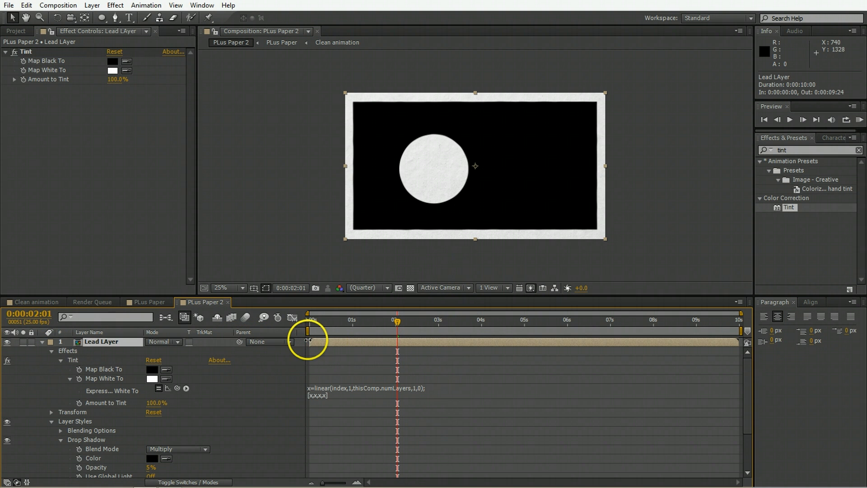
{"action": "left_click", "coordinate": [92, 5]}
{"action": "mouse_move", "coordinate": [145, 132]}
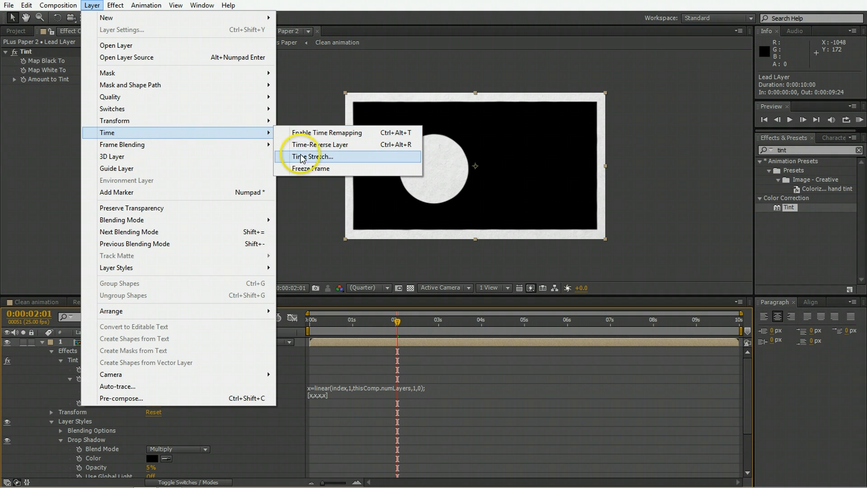
{"action": "left_click", "coordinate": [316, 136]}
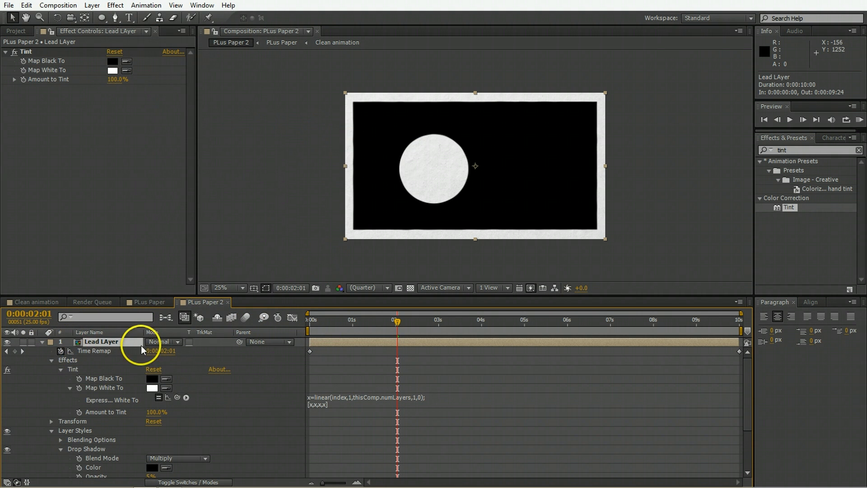
{"action": "left_click_drag", "start_coordinate": [440, 323], "coordinate": [371, 329]}
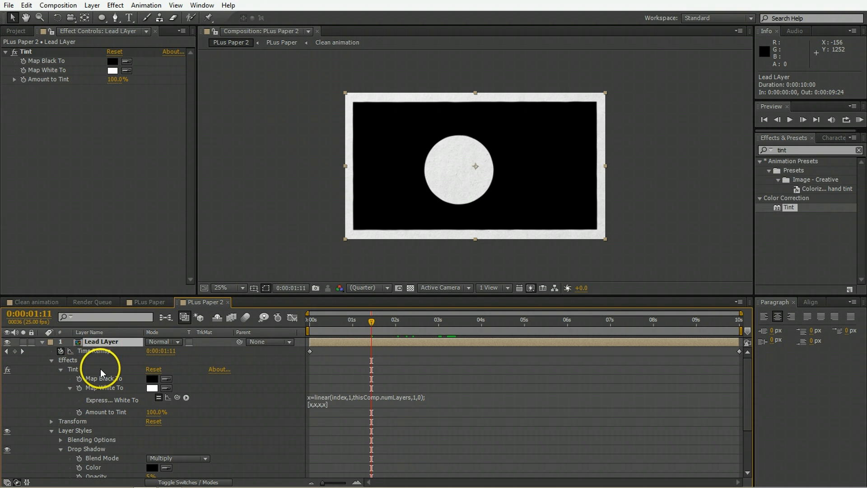
{"action": "left_click_drag", "start_coordinate": [343, 329], "coordinate": [424, 318]}
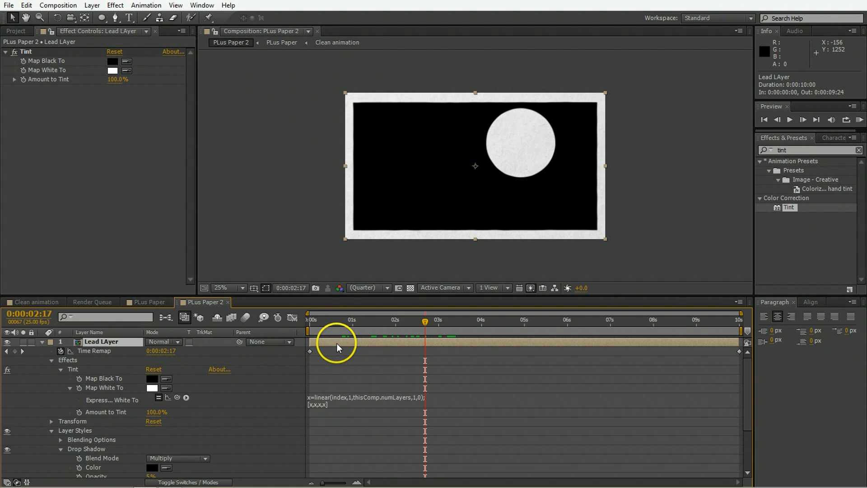
Try moving Lead LAyer's start to 0:00:01:08 and undo the shift.
{"action": "left_click_drag", "start_coordinate": [480, 346], "coordinate": [535, 352]}
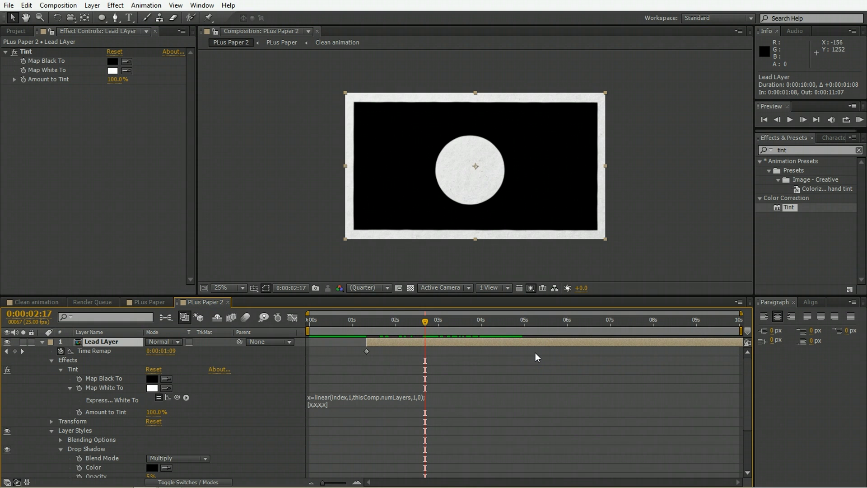
{"action": "key", "text": "ctrl+z"}
{"action": "left_click", "coordinate": [490, 353]}
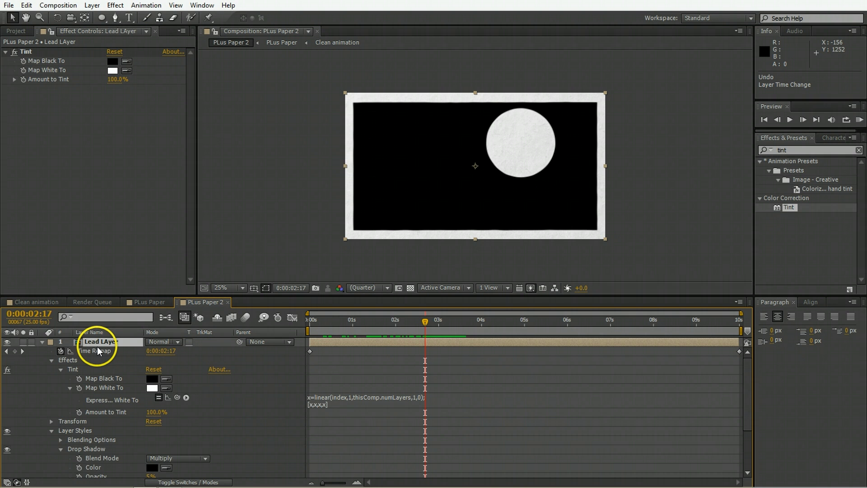
Reveal only the modified properties of Lead LAyer and review its layer styles, Tint effect and Map White To expression.
{"action": "key", "text": "u"}
{"action": "key", "text": "u"}
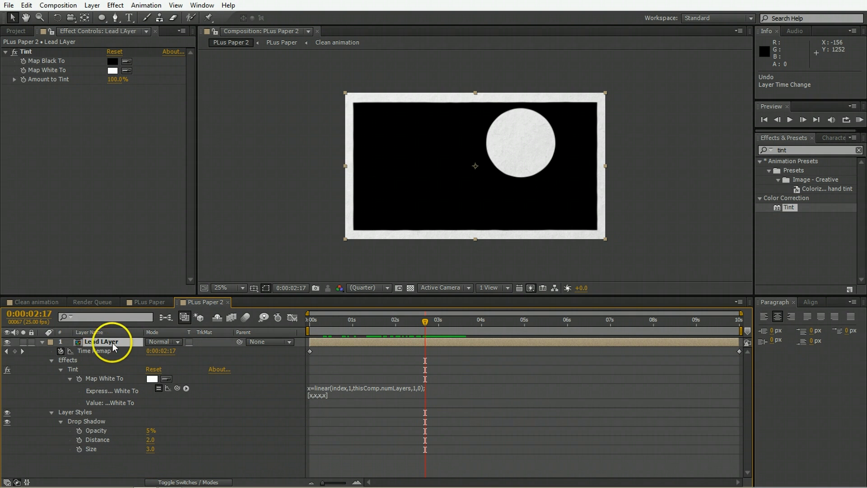
{"action": "left_click", "coordinate": [78, 411]}
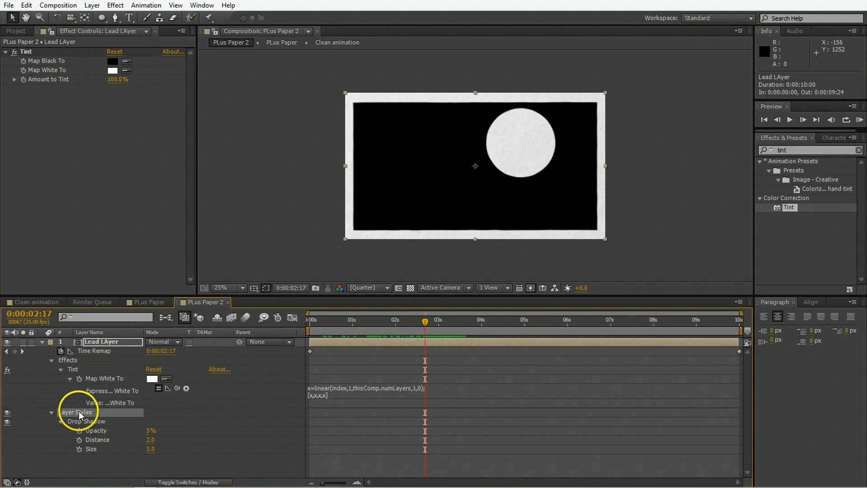
{"action": "left_click", "coordinate": [99, 368]}
{"action": "left_click", "coordinate": [341, 393]}
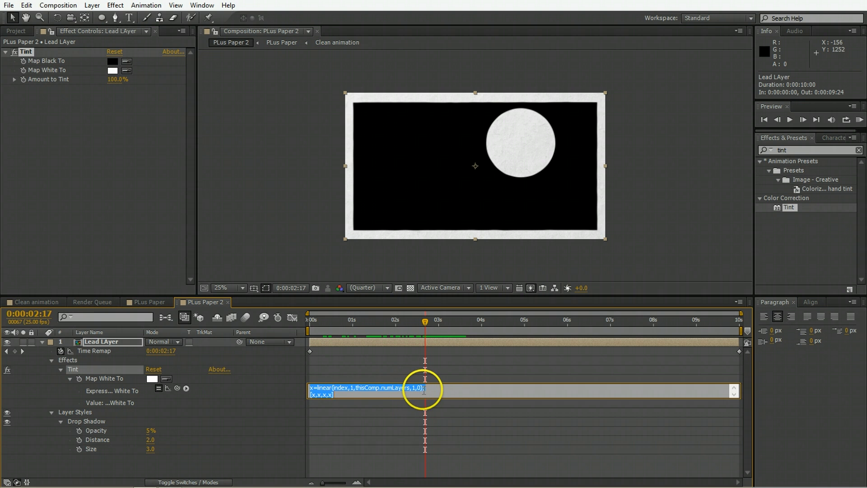
{"action": "left_click", "coordinate": [343, 393]}
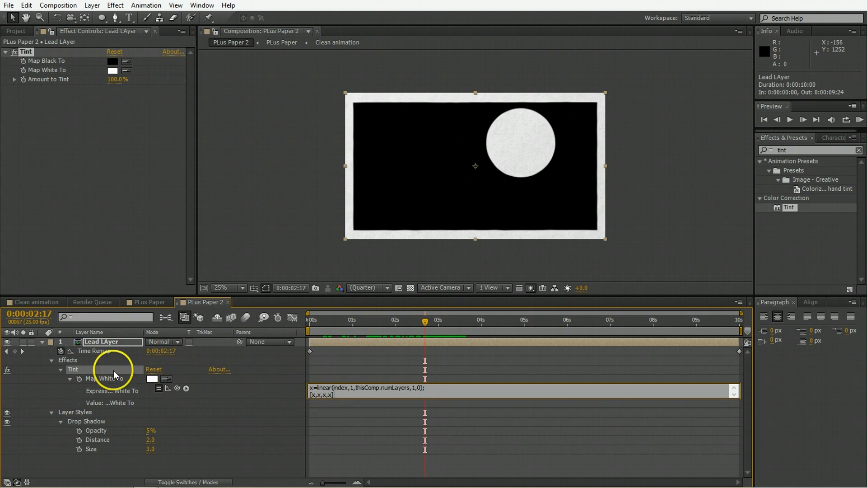
Collapse Lead LAyer's properties, duplicate the layer and place the duplicate beneath the original.
{"action": "left_click", "coordinate": [105, 341]}
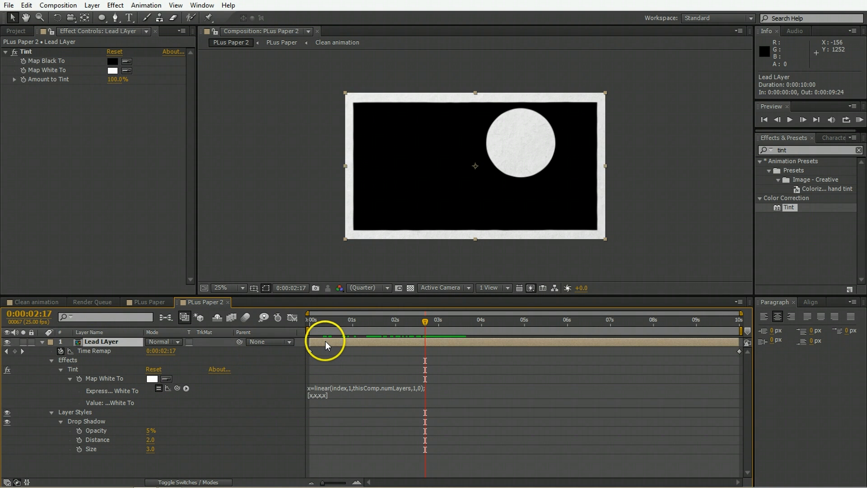
{"action": "key", "text": "u"}
{"action": "key", "text": "ctrl+d"}
{"action": "mouse_move", "coordinate": [107, 346]}
{"action": "left_mouse_down"}
{"action": "mouse_move", "coordinate": [104, 365]}
{"action": "mouse_move", "coordinate": [105, 357]}
{"action": "left_mouse_up"}
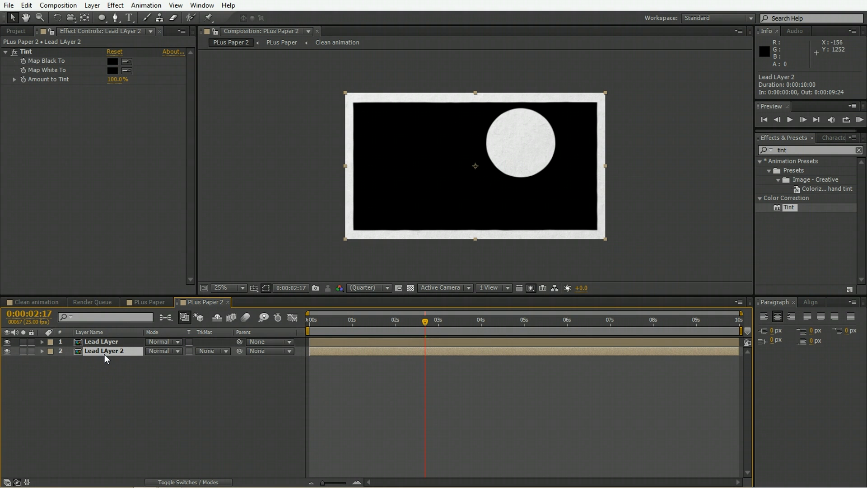
Rename the duplicate of Lead LAyer as copy layer.
{"action": "key", "text": "Return"}
{"action": "type", "text": "copy layer"}
{"action": "key", "text": "Return"}
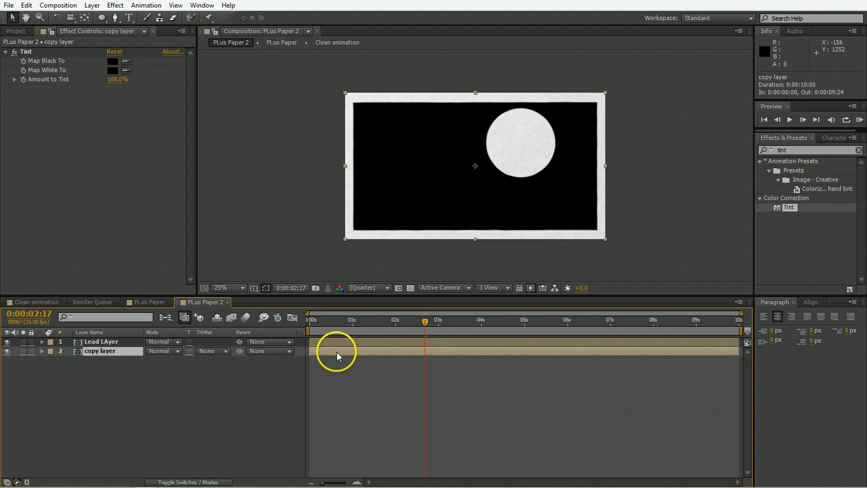
{"action": "left_click", "coordinate": [93, 341]}
{"action": "left_click", "coordinate": [96, 349]}
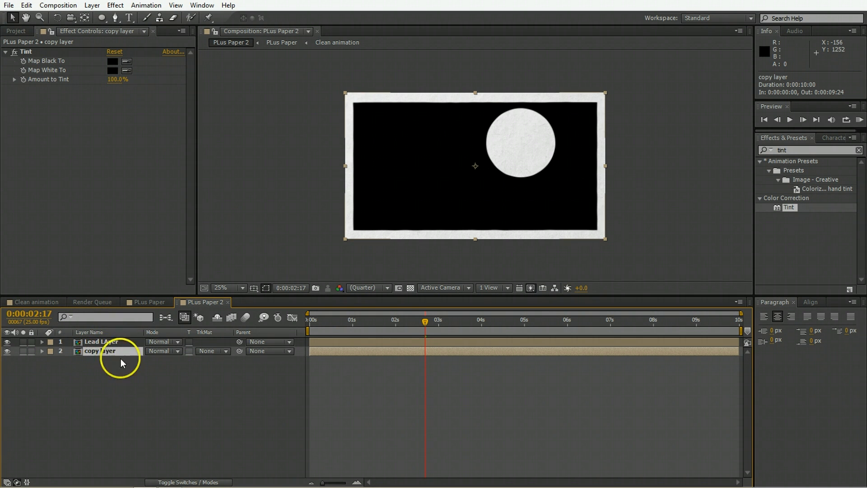
Add a null object named control and move it below copy layer.
{"action": "left_click", "coordinate": [105, 392]}
{"action": "right_click", "coordinate": [89, 378]}
{"action": "mouse_move", "coordinate": [148, 266]}
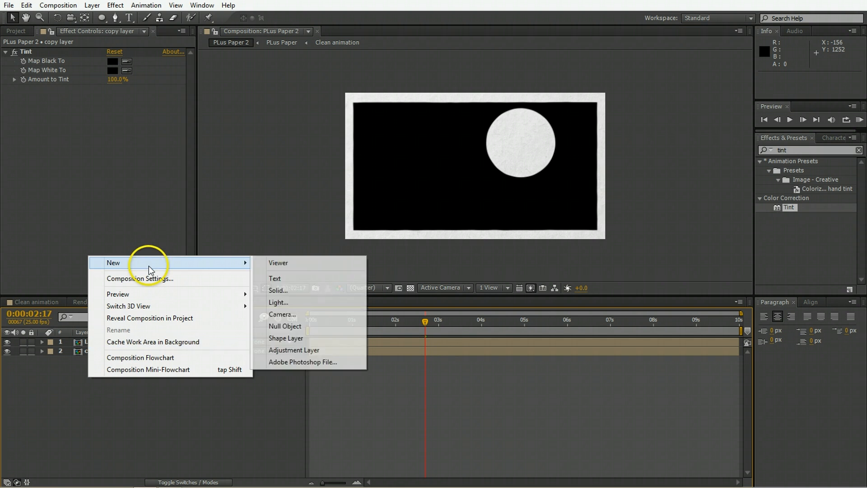
{"action": "left_click", "coordinate": [328, 326]}
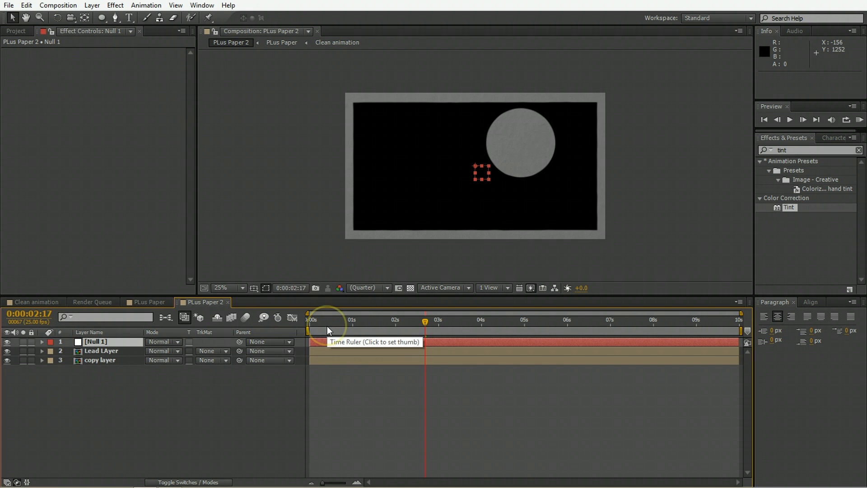
{"action": "key", "text": "Return"}
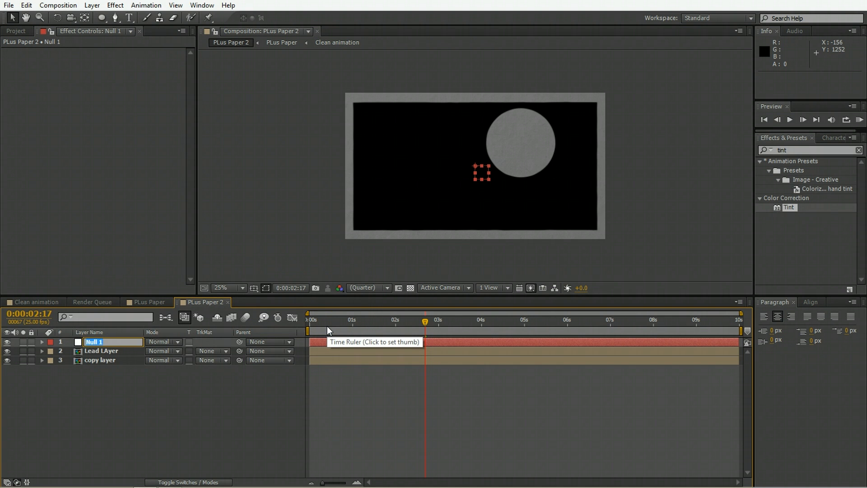
{"action": "type", "text": "control"}
{"action": "key", "text": "Return"}
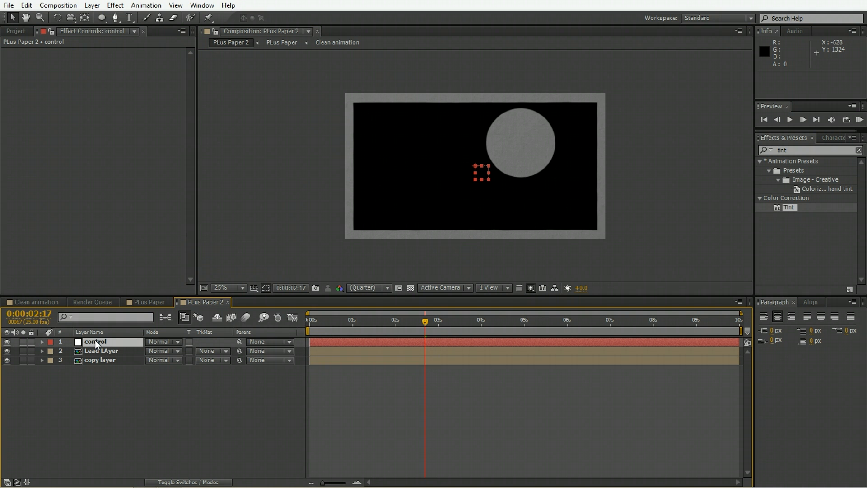
{"action": "left_click_drag", "start_coordinate": [95, 342], "coordinate": [97, 371]}
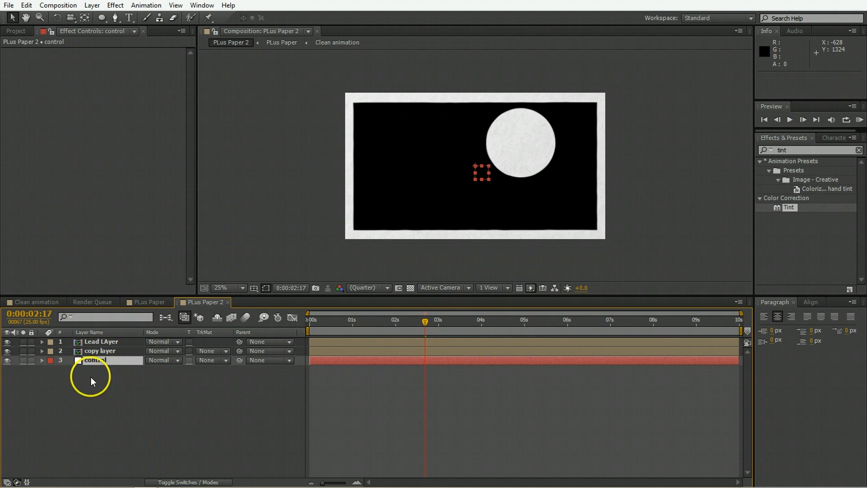
Create a 1920 x 1080 px solid in black (000000) and move it beneath the control layer.
{"action": "right_click", "coordinate": [91, 377]}
{"action": "mouse_move", "coordinate": [126, 279]}
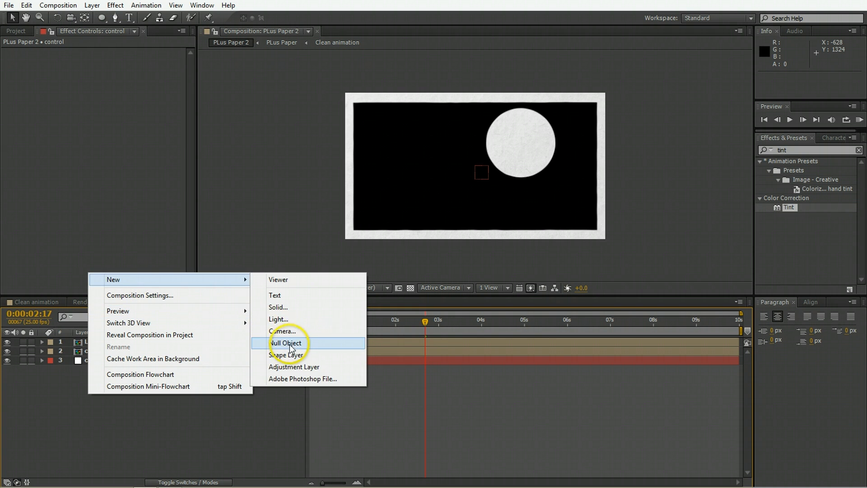
{"action": "left_click", "coordinate": [291, 307]}
{"action": "left_click", "coordinate": [433, 314]}
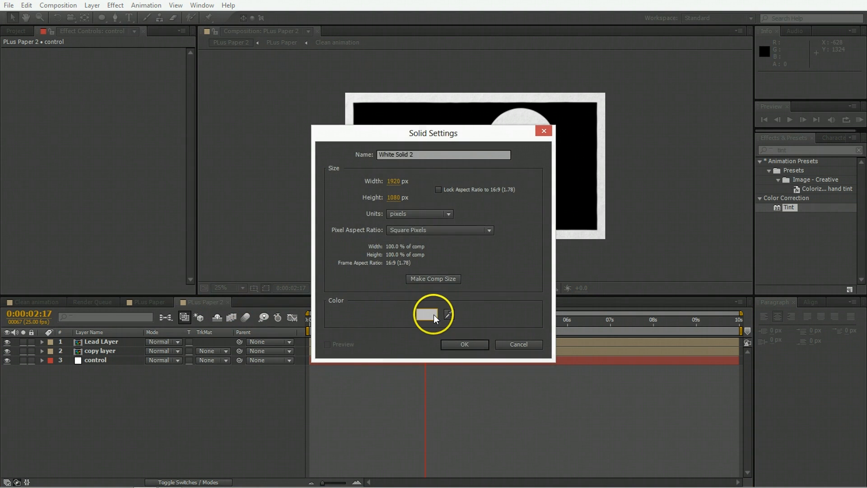
{"action": "left_click_drag", "start_coordinate": [273, 302], "coordinate": [274, 389]}
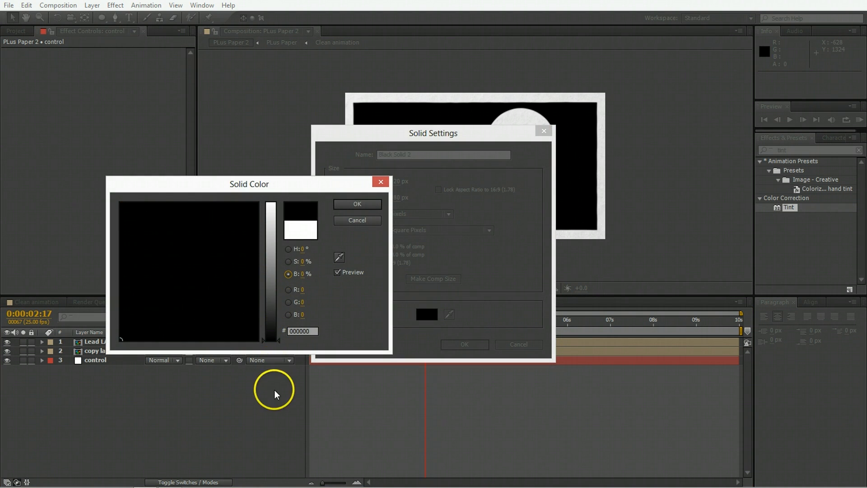
{"action": "left_click", "coordinate": [347, 211]}
{"action": "left_click", "coordinate": [459, 344]}
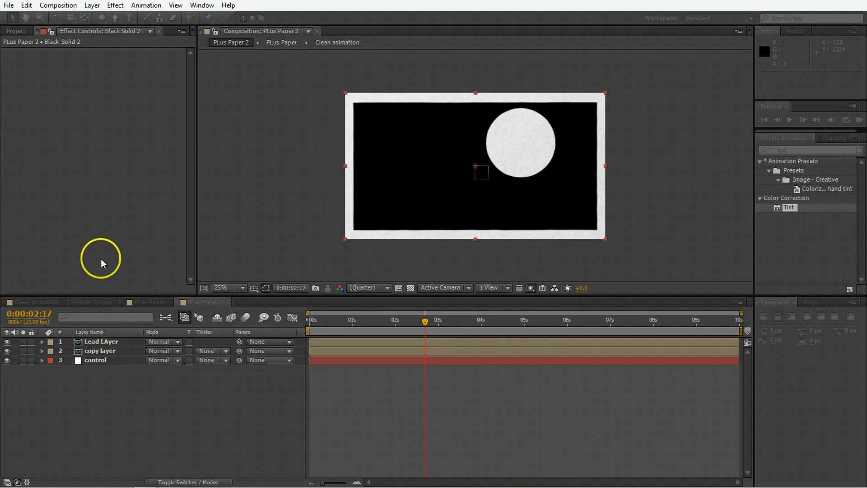
{"action": "left_click_drag", "start_coordinate": [116, 359], "coordinate": [117, 404]}
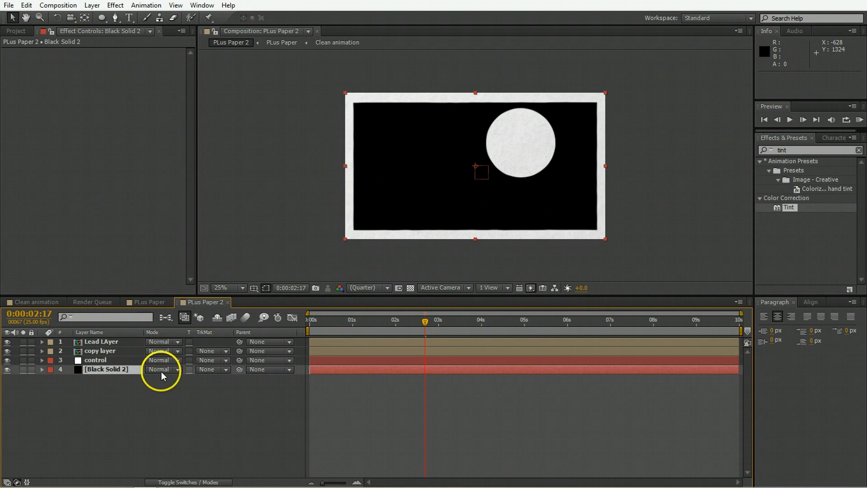
{"action": "left_click", "coordinate": [146, 405]}
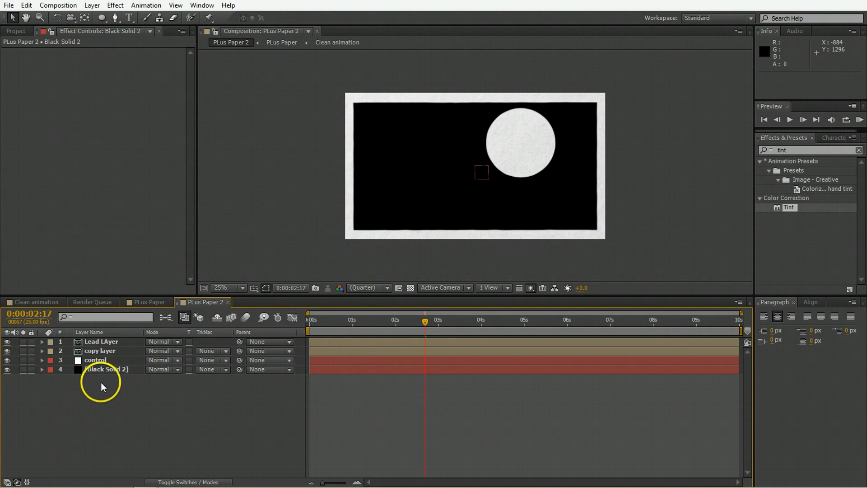
Add a Point Control and a Slider Control effect to the control layer.
{"action": "left_click", "coordinate": [101, 350]}
{"action": "left_click", "coordinate": [86, 362]}
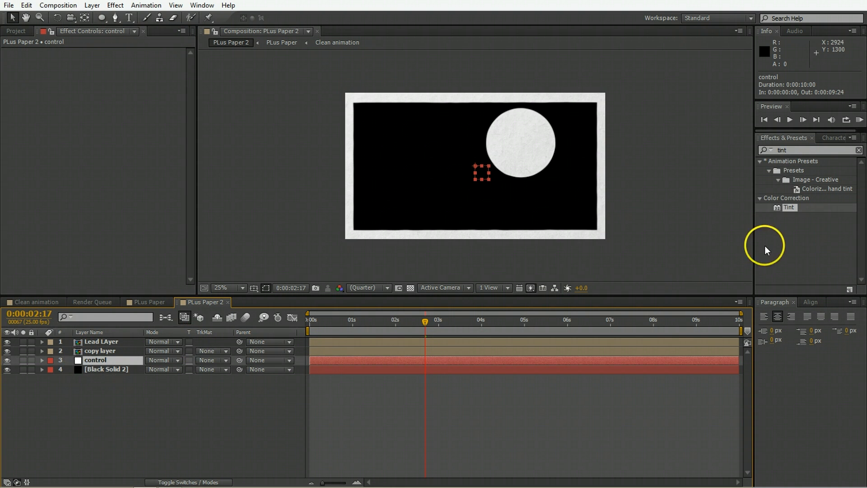
{"action": "left_click", "coordinate": [791, 150]}
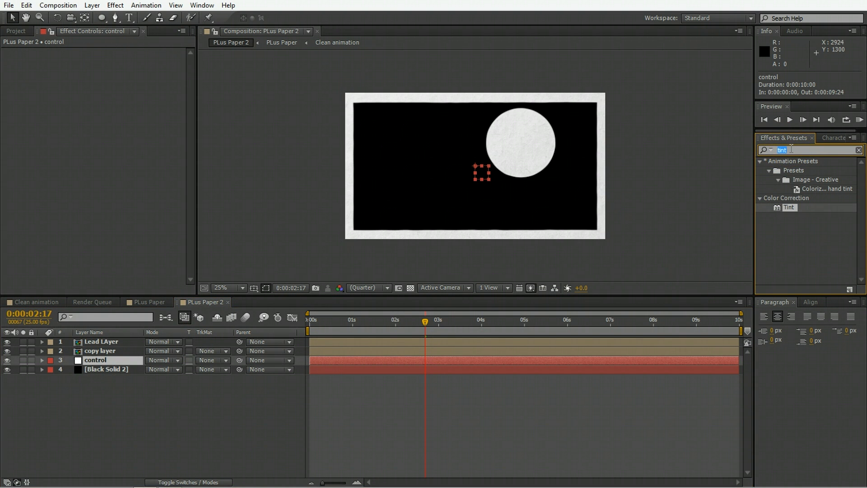
{"action": "type", "text": "poin"}
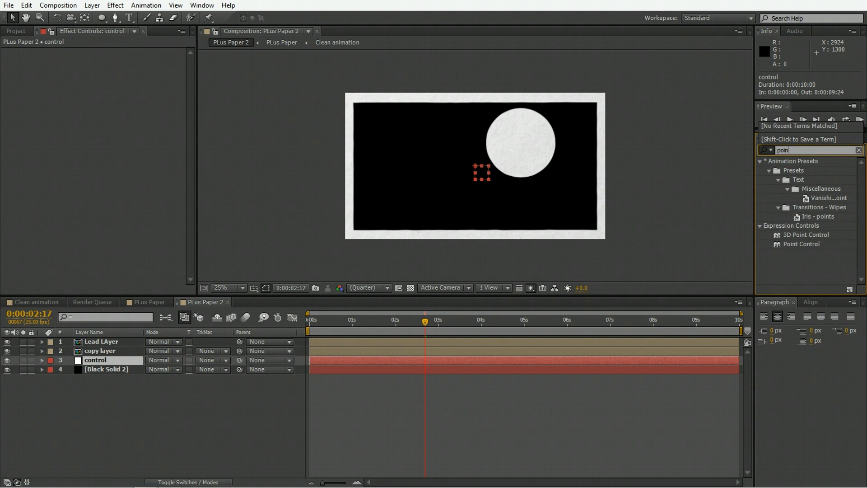
{"action": "double_click", "coordinate": [798, 244]}
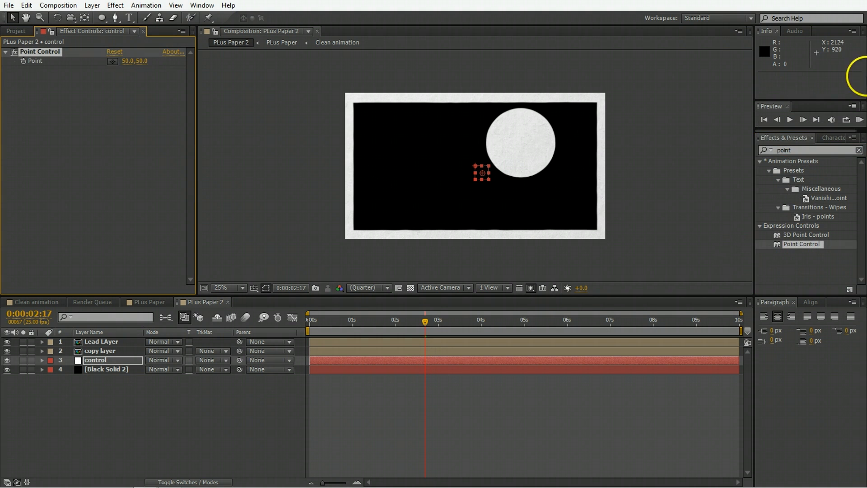
{"action": "left_click", "coordinate": [784, 148]}
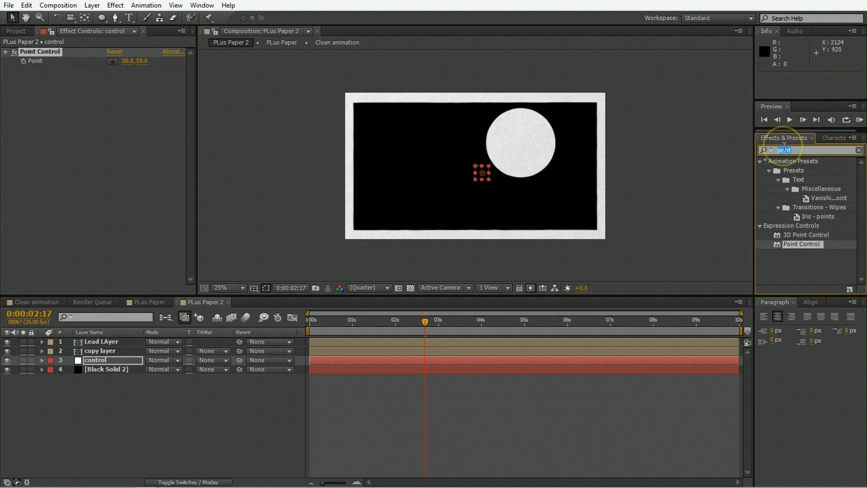
{"action": "type", "text": "slider"}
{"action": "left_click_drag", "start_coordinate": [803, 170], "coordinate": [80, 359]}
Rename the control layer's Point Control as distance offset and its Slider Control as time offset.
{"action": "left_click", "coordinate": [41, 52]}
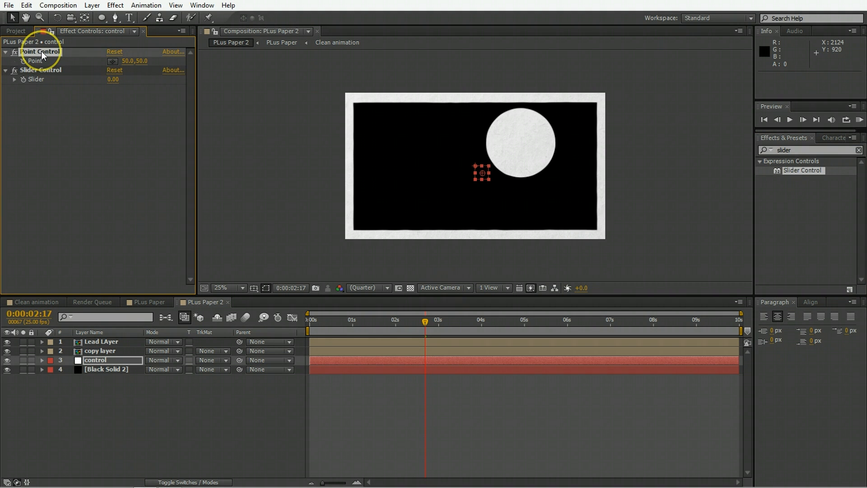
{"action": "key", "text": "Return"}
{"action": "type", "text": "distance odd"}
{"action": "type", "text": "set"}
{"action": "key", "text": "Return"}
{"action": "left_click", "coordinate": [41, 70]}
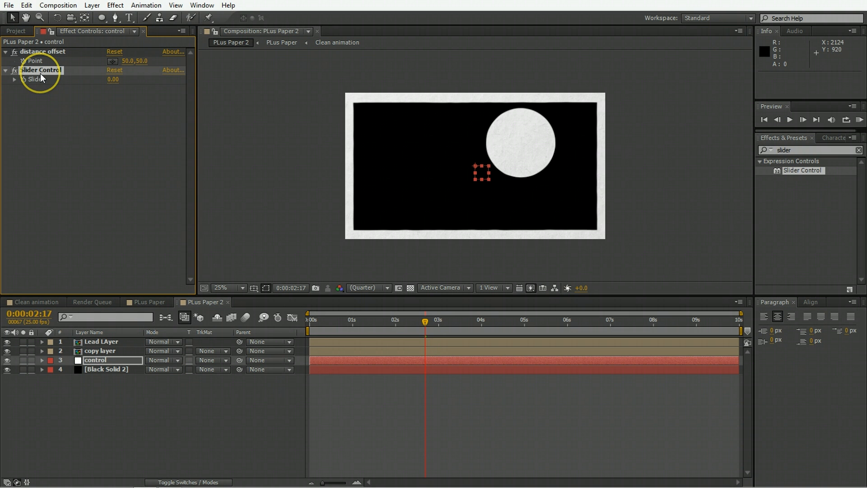
{"action": "key", "text": "Return"}
{"action": "type", "text": "time offset"}
{"action": "key", "text": "Return"}
{"action": "left_click", "coordinate": [53, 51]}
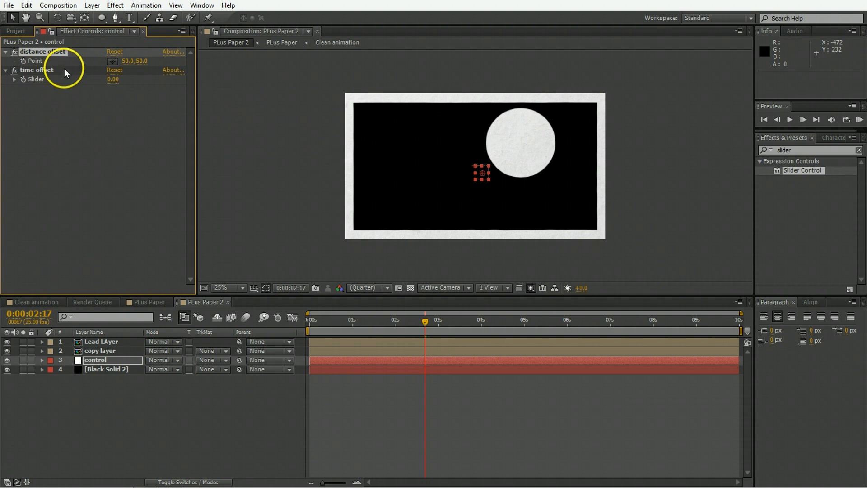
{"action": "left_click", "coordinate": [40, 71]}
Set the distance offset point to 0, 0 on the control layer.
{"action": "left_click", "coordinate": [130, 61]}
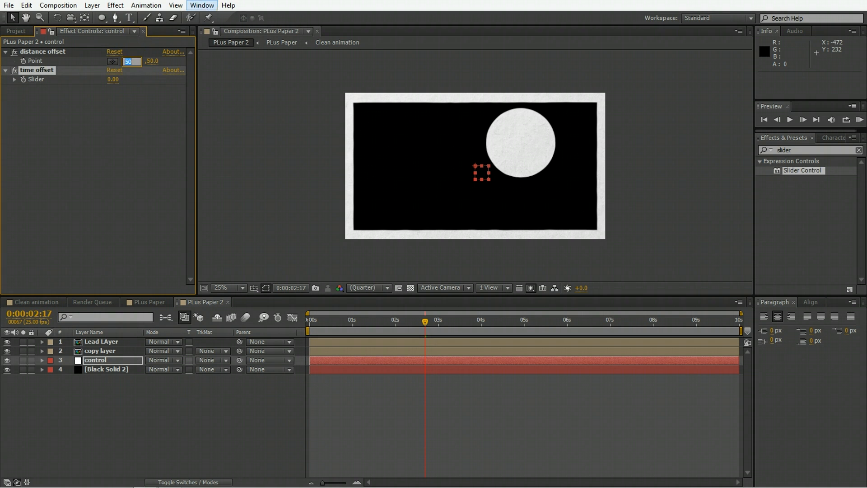
{"action": "type", "text": "0"}
{"action": "key", "text": "Tab"}
{"action": "type", "text": "0"}
{"action": "key", "text": "Return"}
{"action": "left_click", "coordinate": [156, 54]}
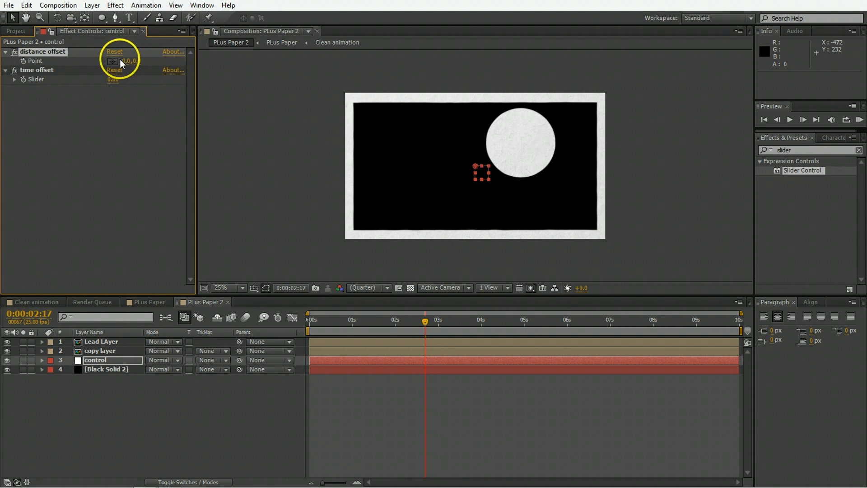
{"action": "left_click_drag", "start_coordinate": [126, 68], "coordinate": [131, 68]}
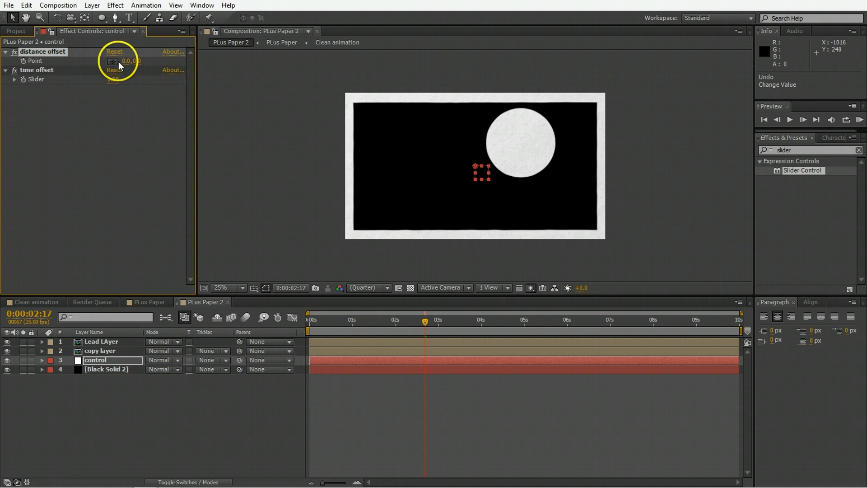
{"action": "left_click", "coordinate": [186, 444]}
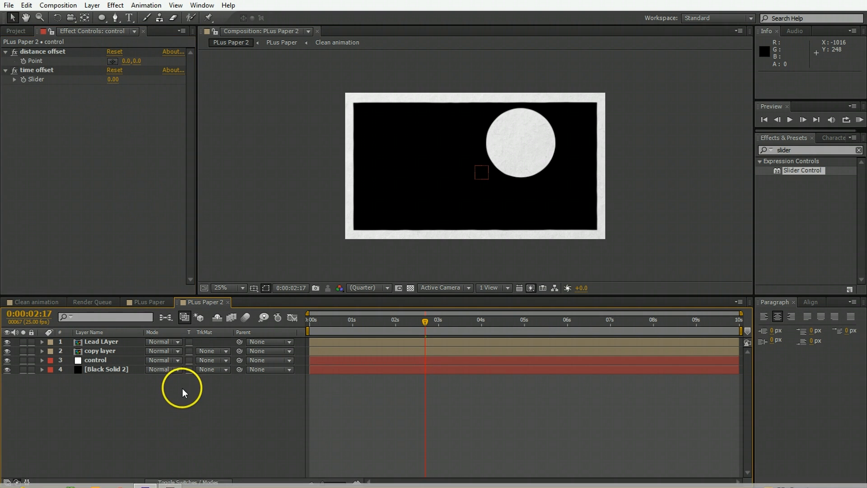
Give copy layer's Scale the two-line expression "x=100-(index-1);" and "[x,x]".
{"action": "left_click", "coordinate": [105, 351]}
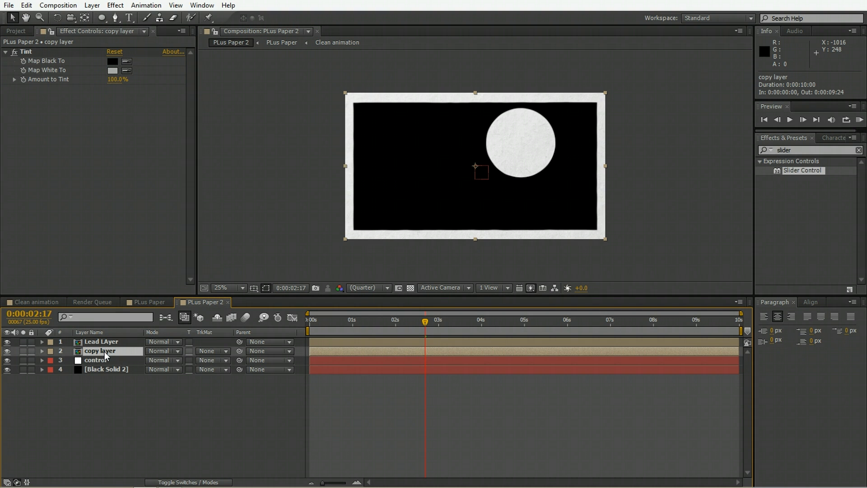
{"action": "key", "text": "u"}
{"action": "key", "text": "u"}
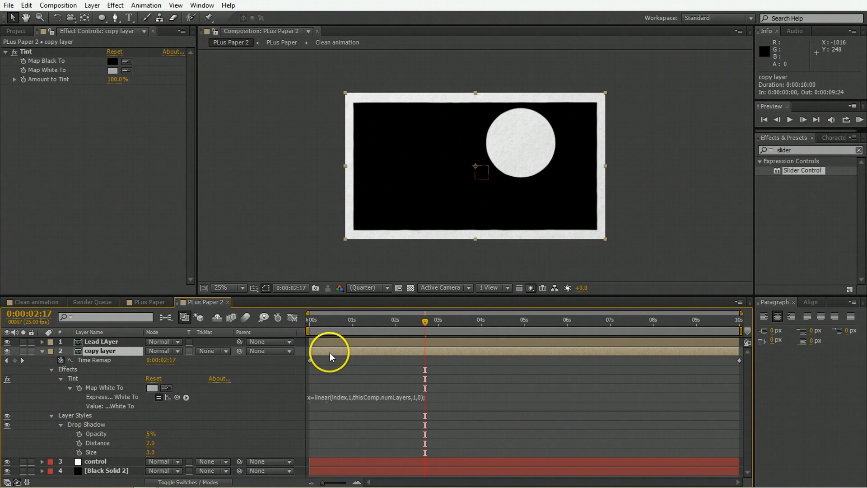
{"action": "key", "text": "s"}
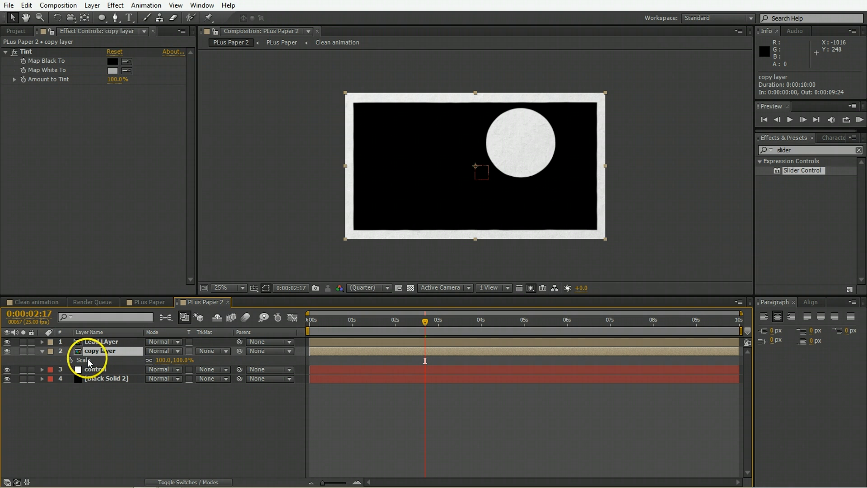
{"action": "left_click", "coordinate": [71, 359], "text": "alt"}
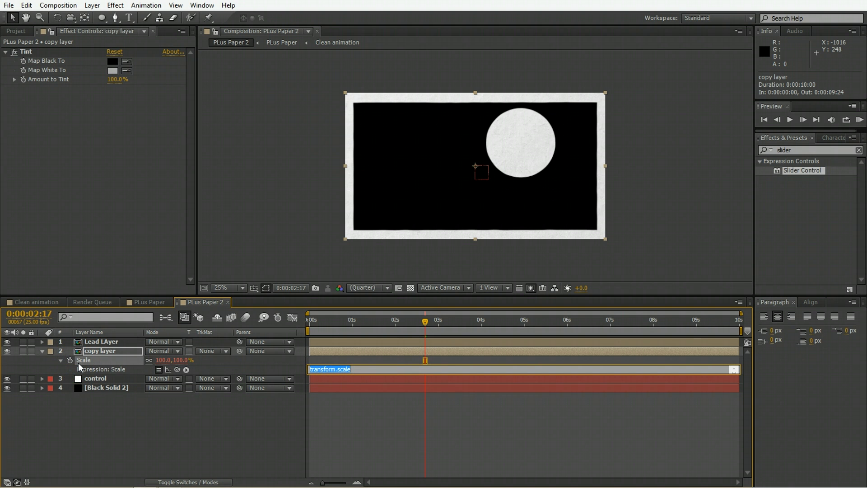
{"action": "type", "text": "x=100-(index-1);"}
{"action": "key", "text": "Return"}
{"action": "type", "text": "["}
{"action": "key", "text": "BackSpace"}
{"action": "type", "text": "["}
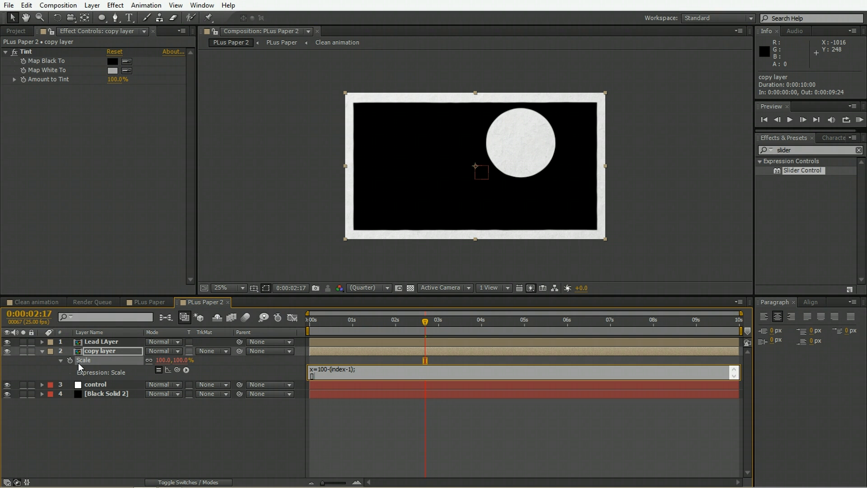
{"action": "type", "text": "x,x]"}
{"action": "key", "text": "KP_Enter"}
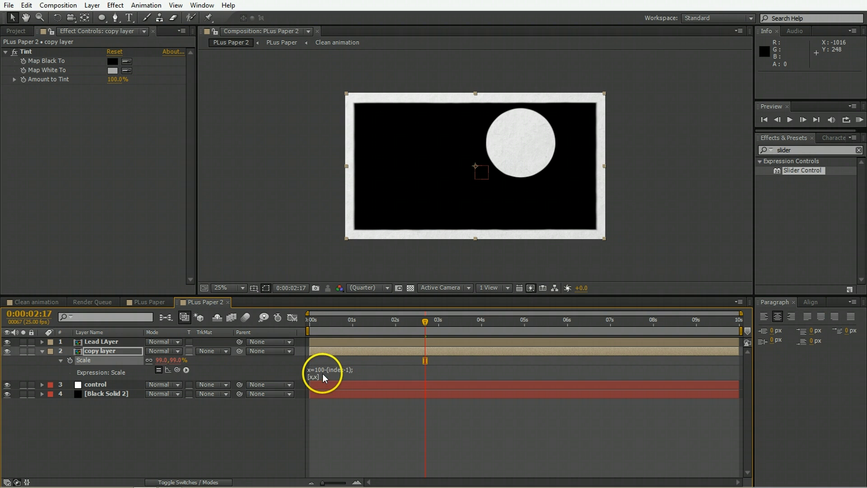
{"action": "left_click", "coordinate": [316, 342]}
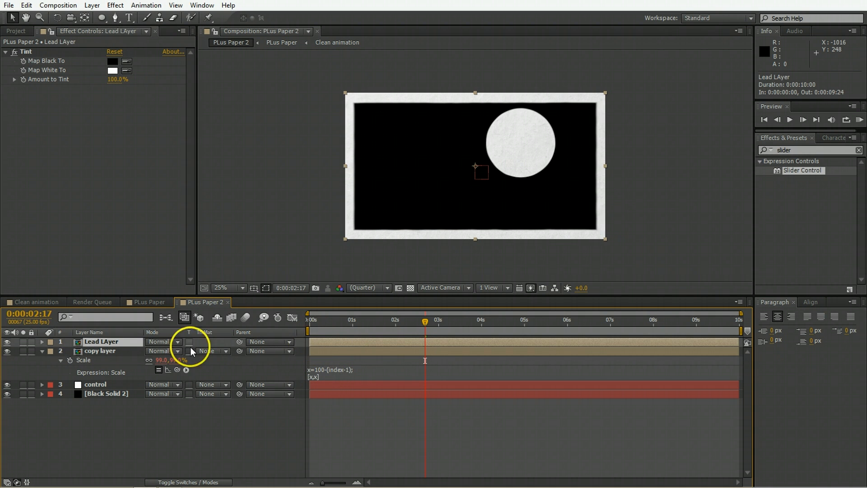
{"action": "left_click", "coordinate": [352, 351]}
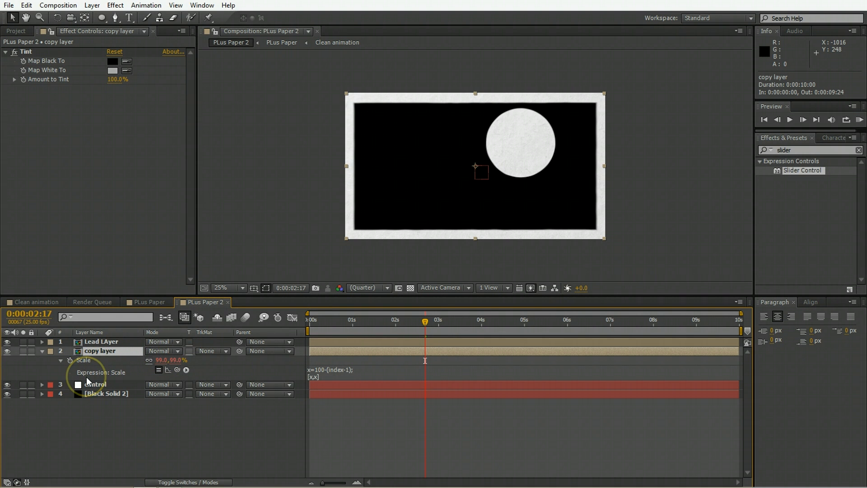
{"action": "key", "text": "F2"}
Reveal copy layer's Position property and lock the effect controls display to the control layer.
{"action": "left_click", "coordinate": [101, 352]}
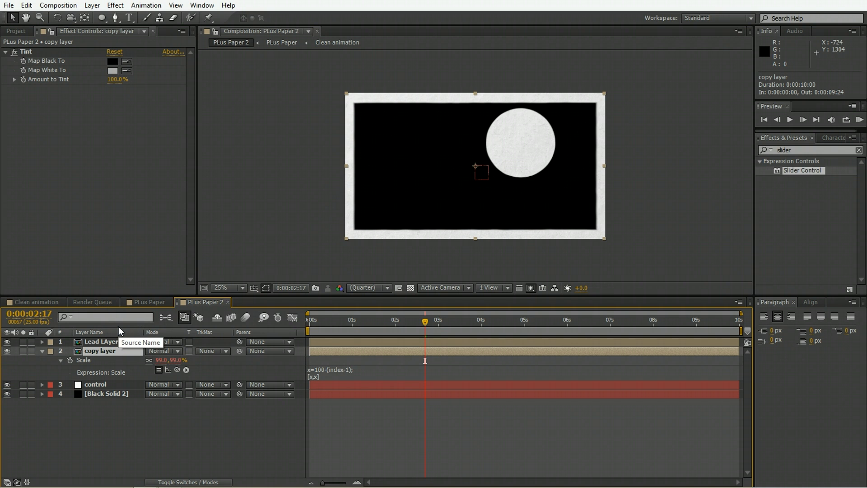
{"action": "key", "text": "p"}
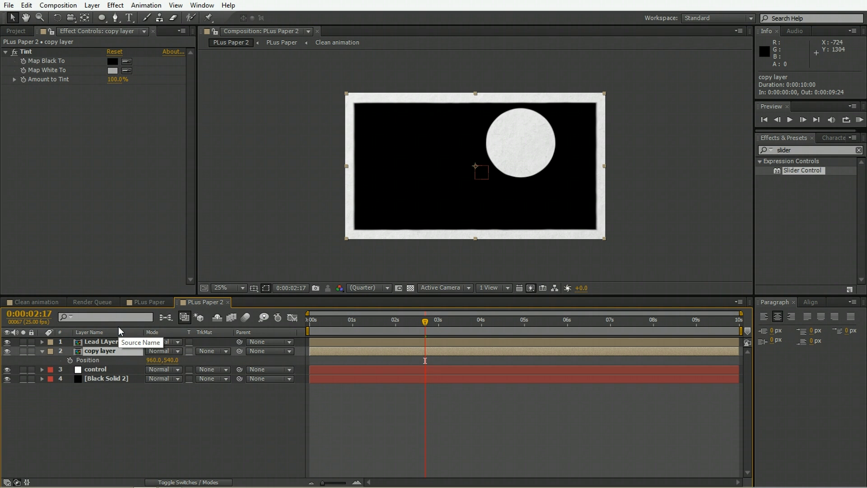
{"action": "left_click", "coordinate": [99, 384]}
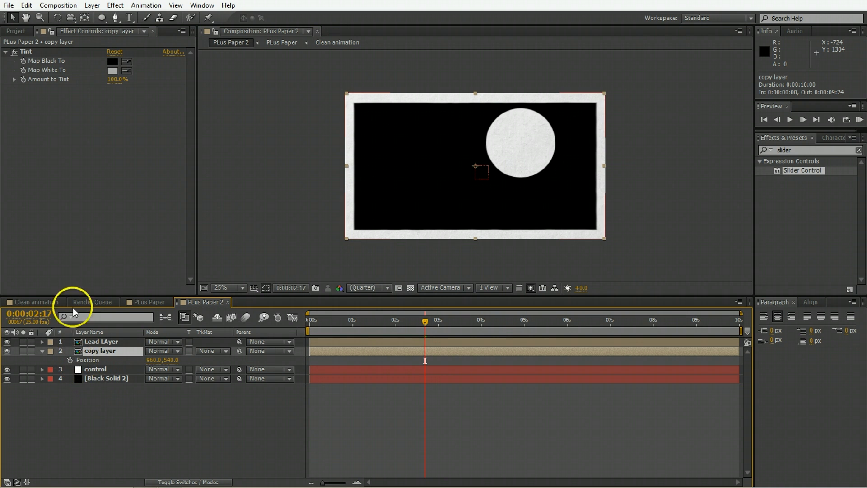
{"action": "left_click", "coordinate": [104, 370]}
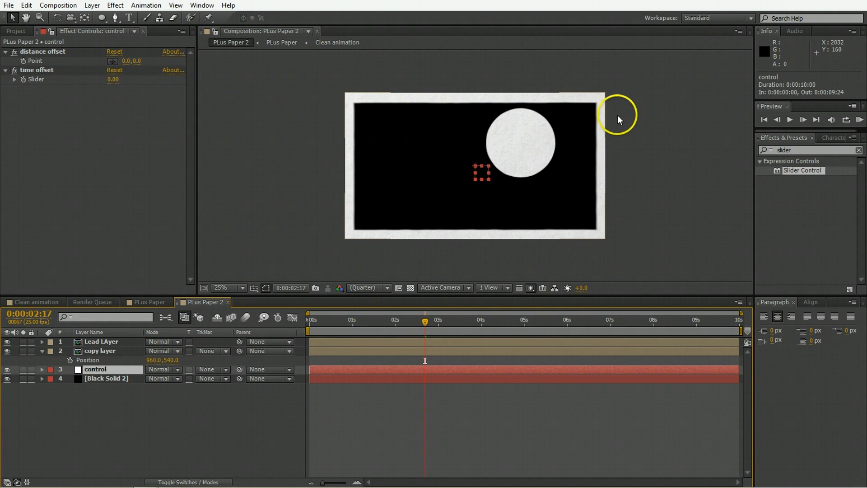
{"action": "left_click", "coordinate": [50, 31]}
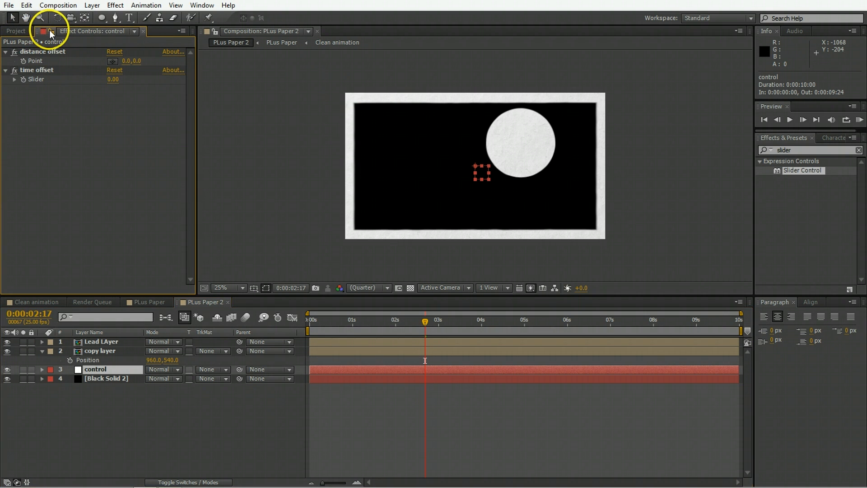
Give copy layer's Position the expression value+(thisComp.layer("control").effect("distance offset")("Point")*(index-1)).
{"action": "left_click", "coordinate": [107, 351]}
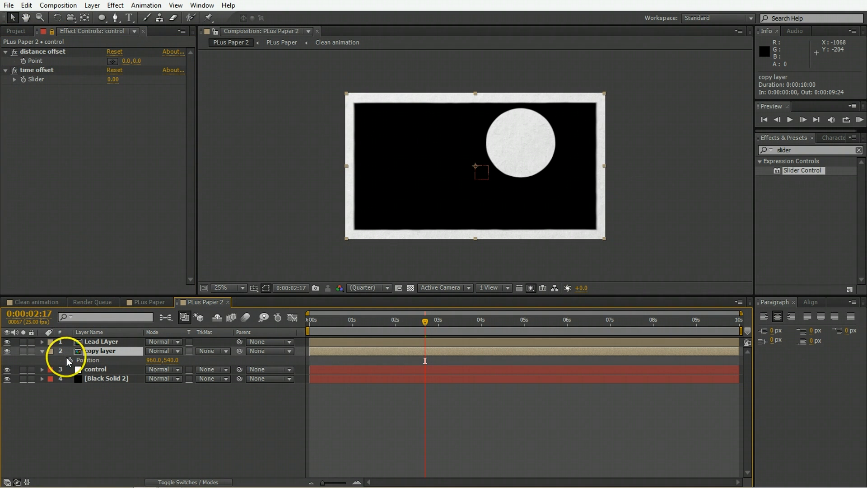
{"action": "left_click", "coordinate": [69, 359], "text": "alt"}
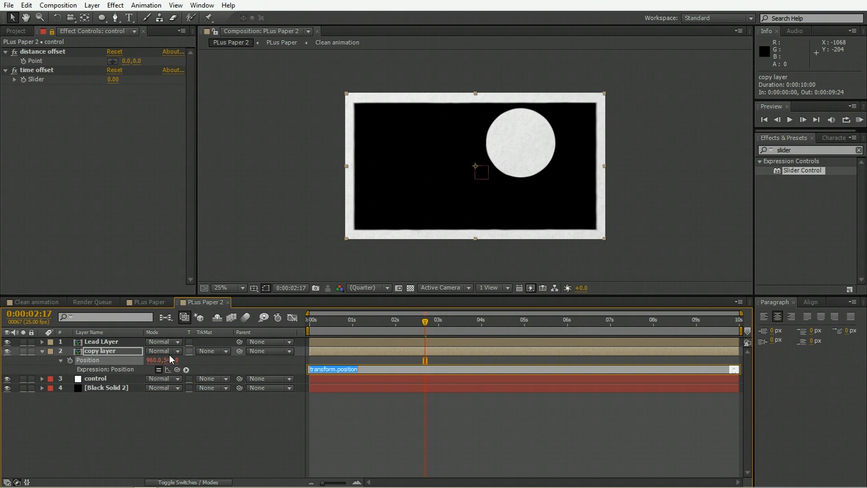
{"action": "type", "text": "value="}
{"action": "key", "text": "BackSpace"}
{"action": "type", "text": "+()"}
{"action": "left_click_drag", "start_coordinate": [177, 369], "coordinate": [49, 61]}
{"action": "type", "text": "*"}
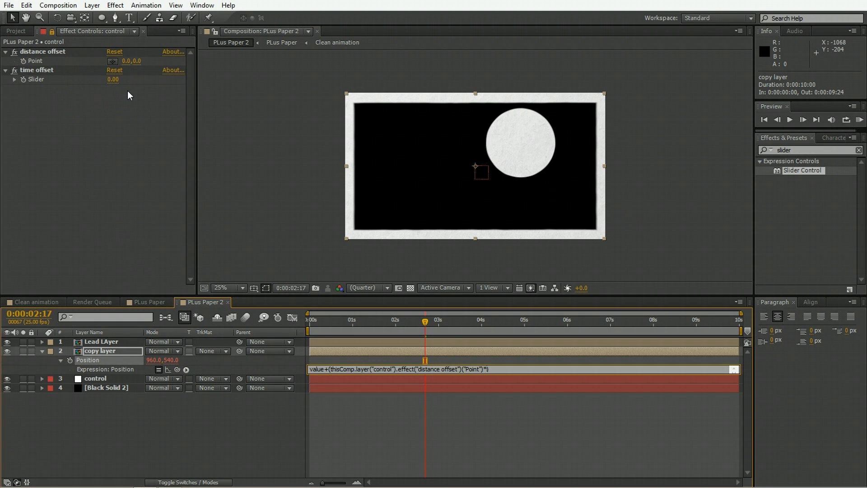
{"action": "type", "text": "i"}
{"action": "type", "text": "(index-1)"}
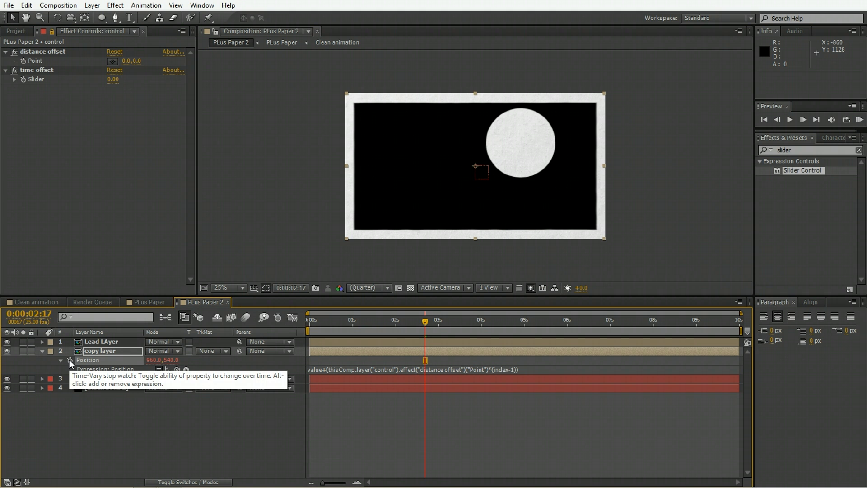
Try shifting copy layer by changing the distance offset point's X value, and undo the change.
{"action": "left_click", "coordinate": [213, 311]}
{"action": "left_click", "coordinate": [105, 85]}
{"action": "left_click_drag", "start_coordinate": [127, 60], "coordinate": [148, 55]}
{"action": "key", "text": "ctrl+z"}
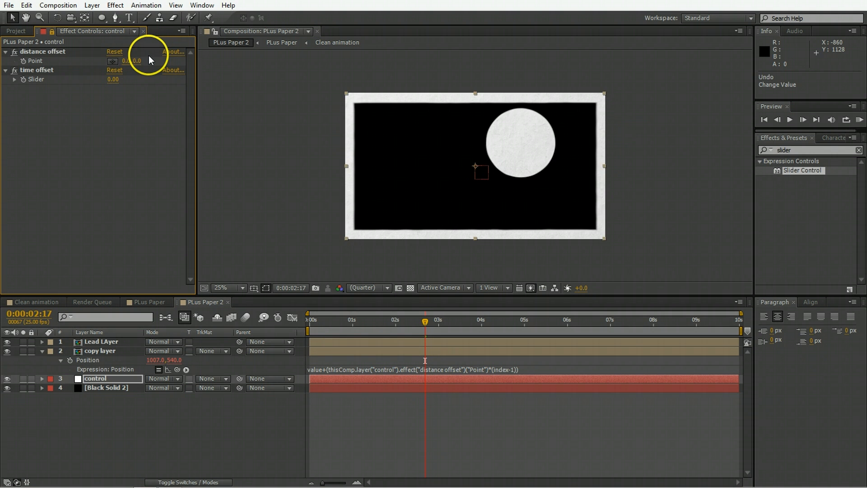
Reveal copy layer's animated properties and enable an expression on its Time Remap.
{"action": "left_click", "coordinate": [361, 398]}
{"action": "left_click", "coordinate": [316, 352]}
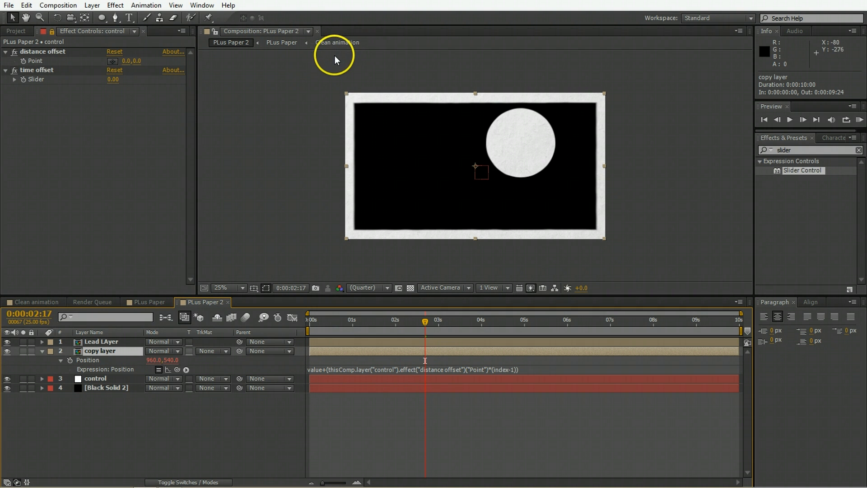
{"action": "key", "text": "u"}
{"action": "left_click", "coordinate": [106, 359]}
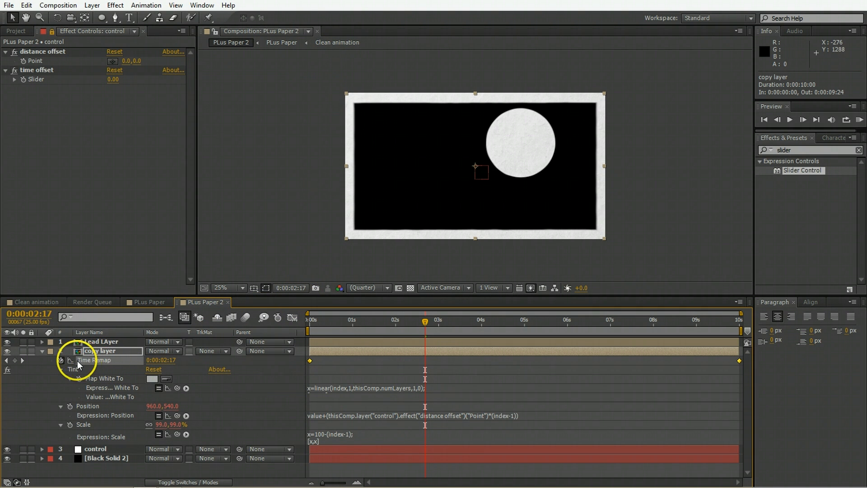
{"action": "left_click", "coordinate": [60, 359], "text": "alt"}
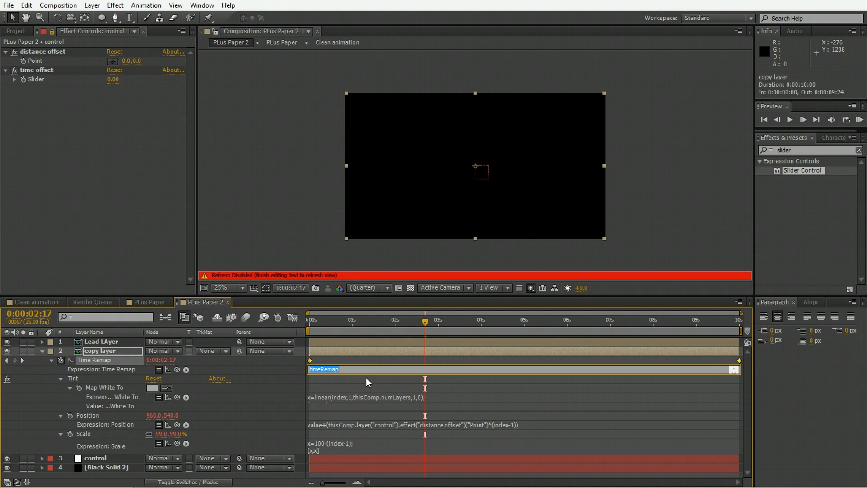
Link copy layer's Time Remap expression to Lead LAyer's Time Remap property.
{"action": "left_click", "coordinate": [114, 342]}
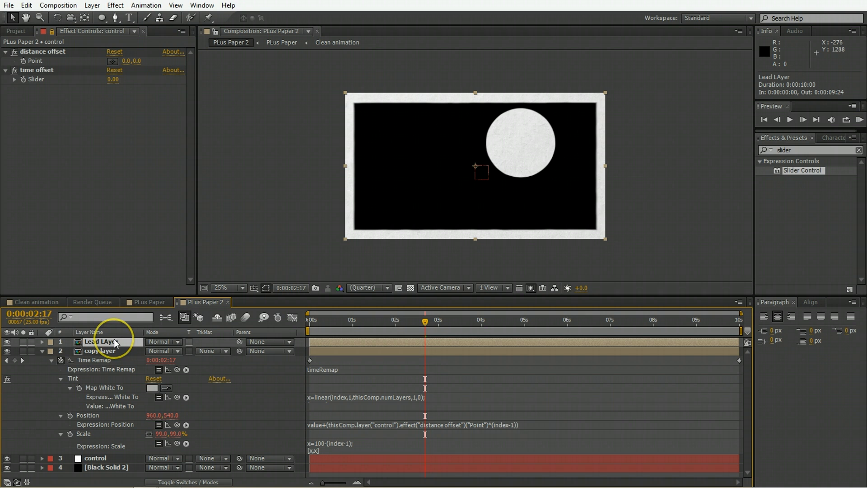
{"action": "key", "text": "u"}
{"action": "key", "text": "u"}
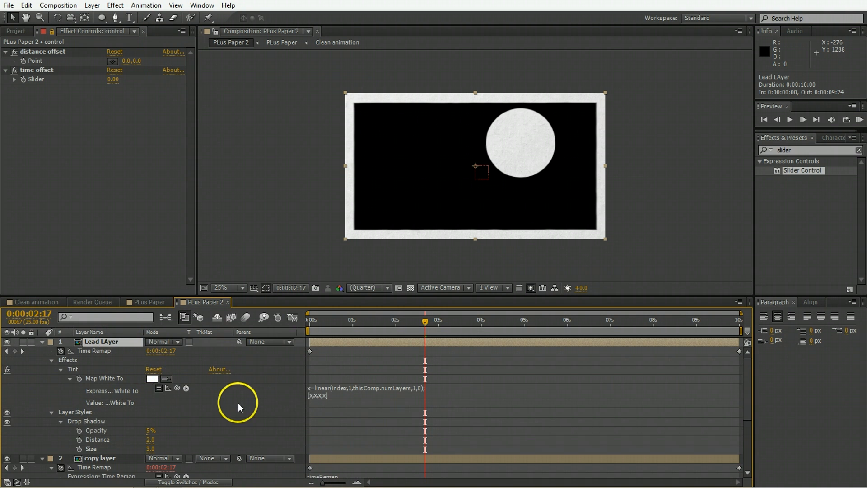
{"action": "scroll", "coordinate": [238, 403], "scroll_direction": "down", "scroll_amount": 3}
{"action": "left_click", "coordinate": [325, 450]}
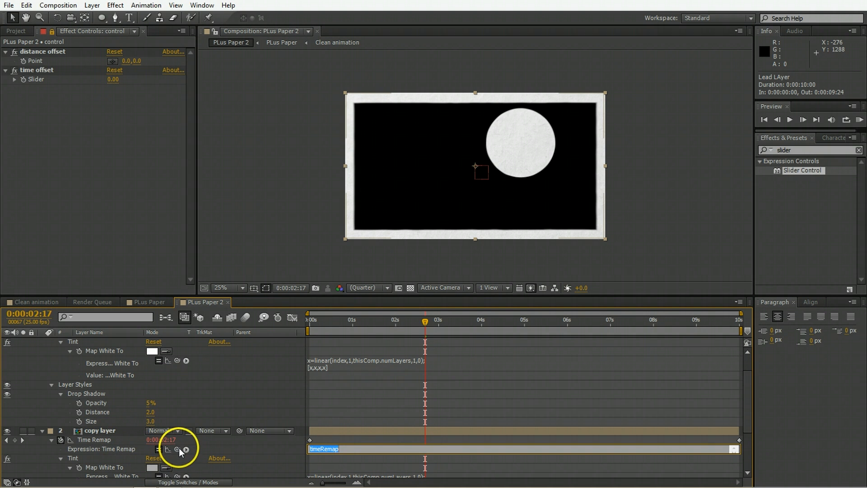
{"action": "left_click_drag", "start_coordinate": [177, 449], "coordinate": [95, 346]}
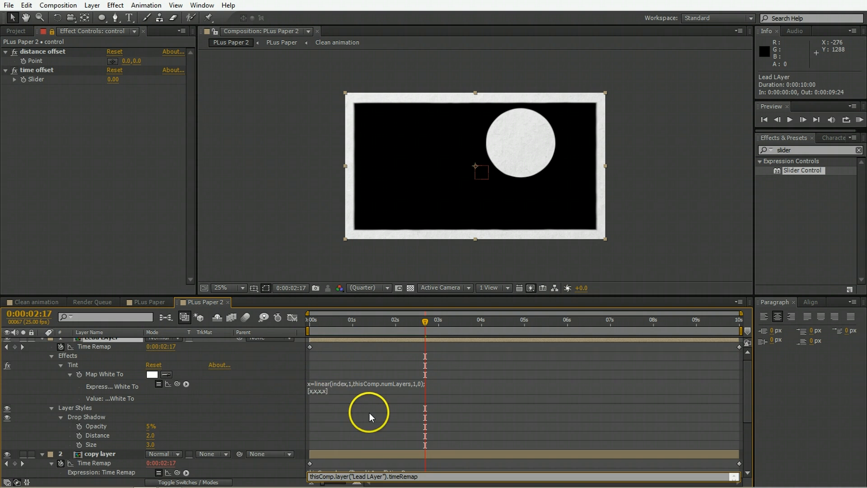
{"action": "scroll", "coordinate": [369, 413], "scroll_direction": "down", "scroll_amount": 1}
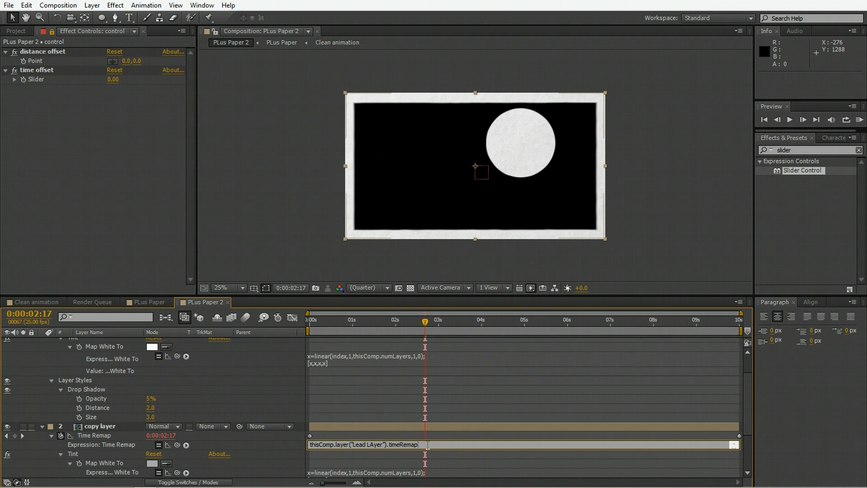
Extend copy layer's Time Remap expression with .valueAtTime(time-(index-1)*thisComp.layer("control").effect("time offset")("Slider")).
{"action": "type", "text": "."}
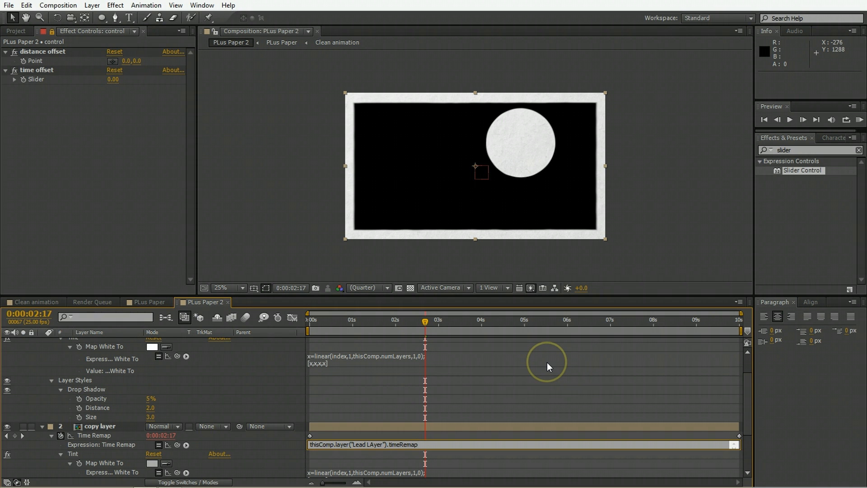
{"action": "type", "text": "valueAtTime("}
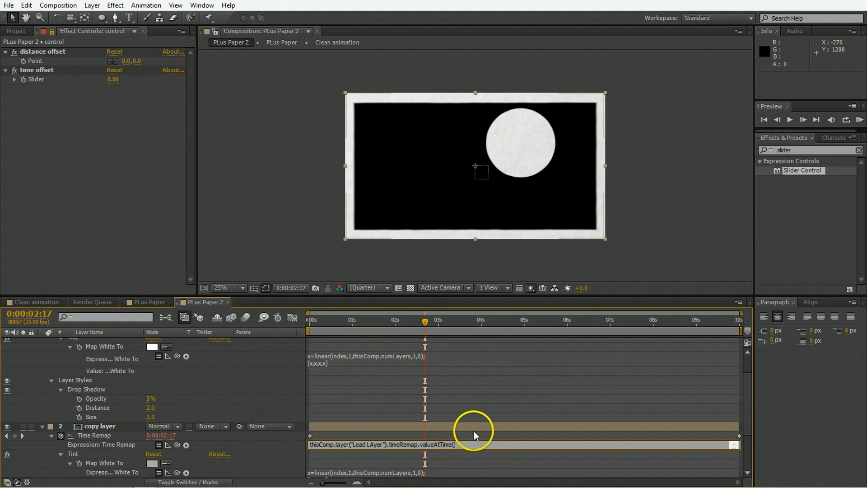
{"action": "left_click", "coordinate": [493, 416]}
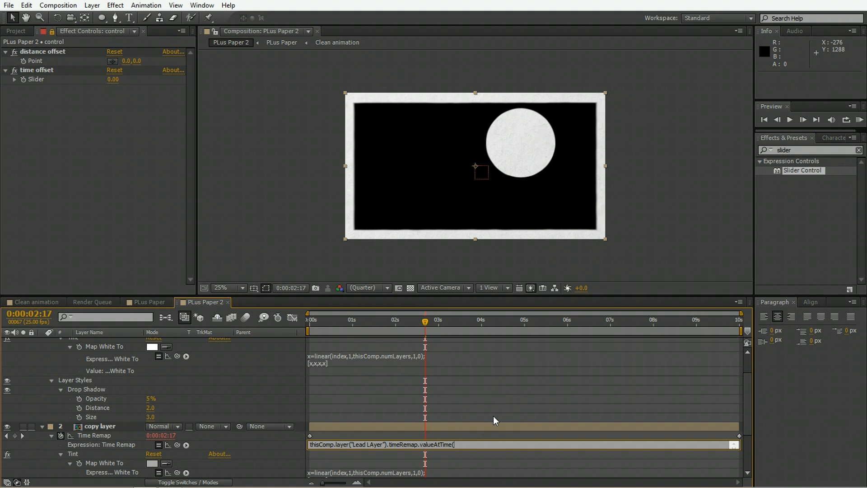
{"action": "type", "text": "time-(index-1)*"}
{"action": "left_click_drag", "start_coordinate": [177, 445], "coordinate": [53, 92]}
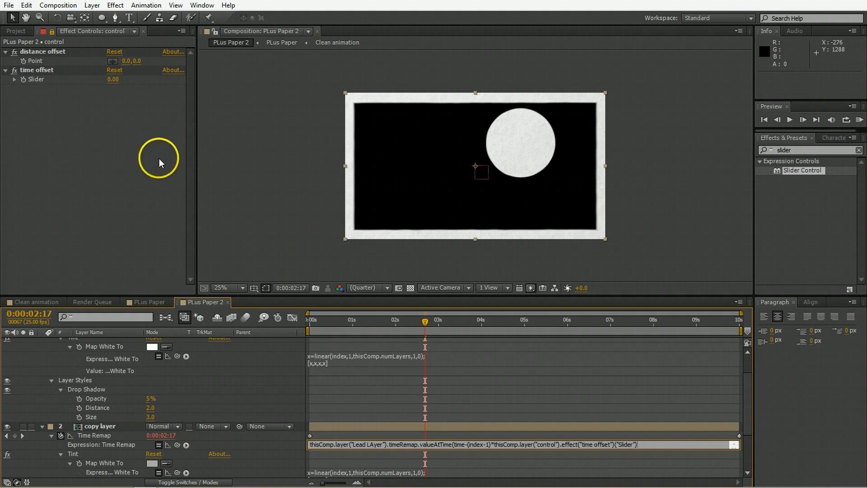
{"action": "type", "text": ")"}
{"action": "key", "text": "KP_Enter"}
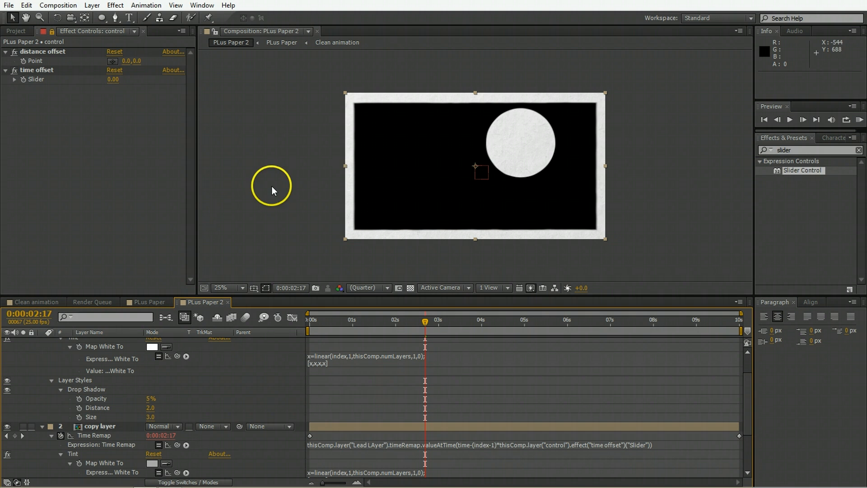
Set the time offset slider on the control layer to 0.04.
{"action": "left_click", "coordinate": [114, 84]}
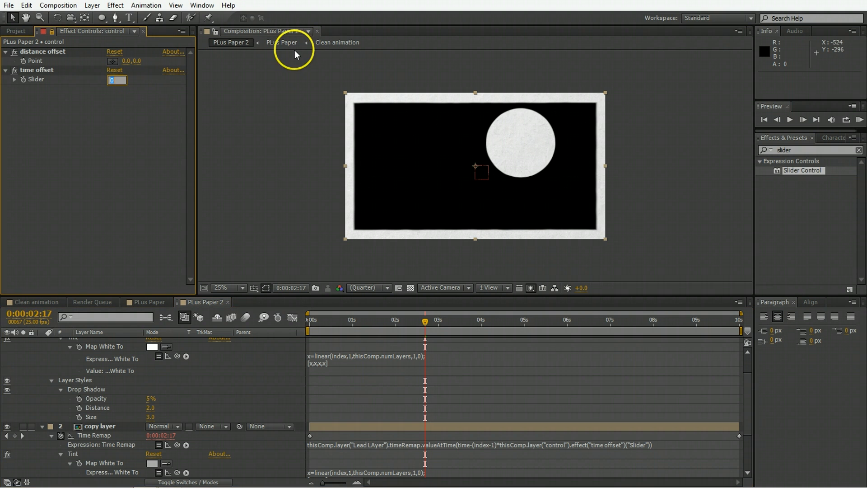
{"action": "type", "text": ".04"}
{"action": "key", "text": "Return"}
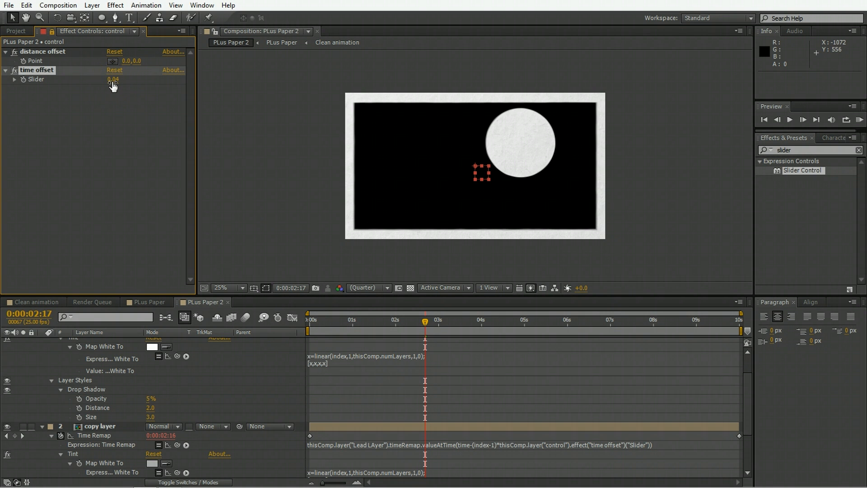
Collapse the revealed properties of all layers in the PLus Paper 2 timeline.
{"action": "key", "text": "ctrl+a"}
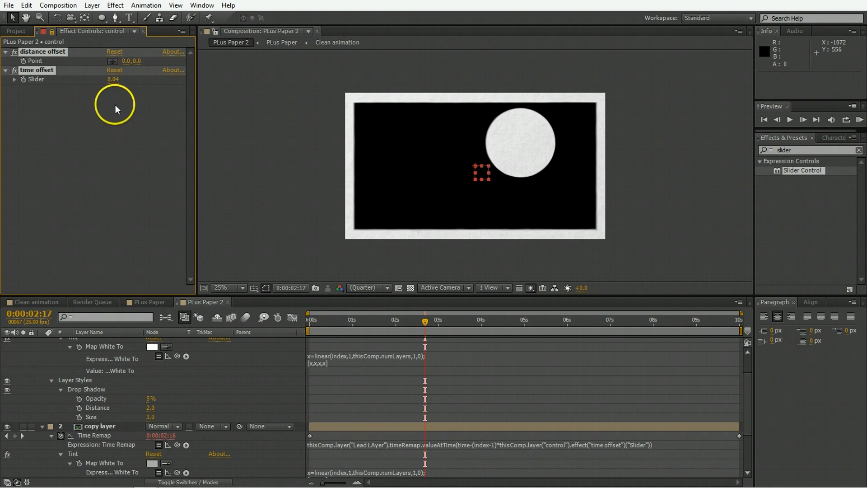
{"action": "left_click", "coordinate": [115, 105]}
{"action": "left_click", "coordinate": [353, 383]}
{"action": "key", "text": "ctrl+a"}
{"action": "key", "text": "ctrl+grave"}
{"action": "left_click", "coordinate": [235, 433]}
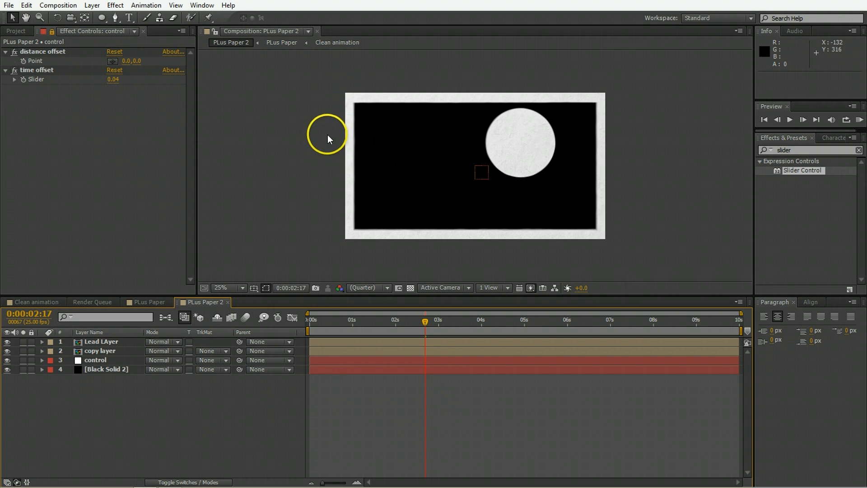
{"action": "key", "text": "period"}
{"action": "key", "text": "comma"}
Duplicate copy layer repeatedly until the stack reaches copy layer 17.
{"action": "left_click", "coordinate": [113, 350]}
{"action": "key", "text": "Return"}
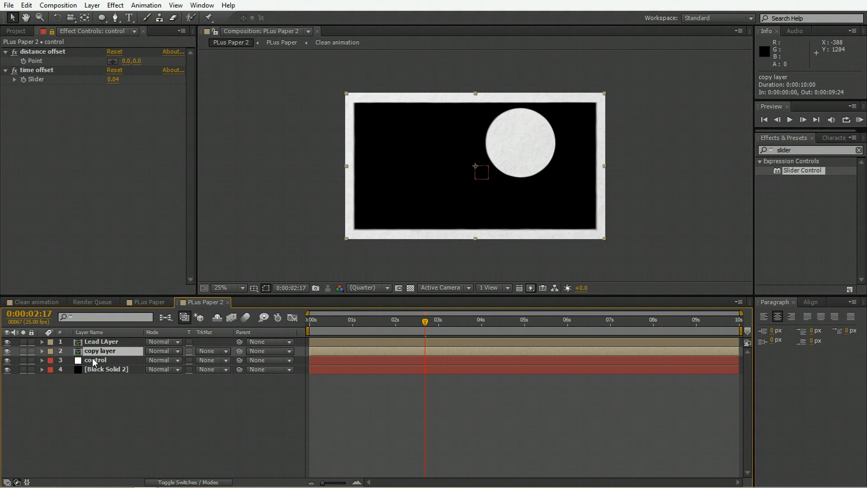
{"action": "key", "text": "ctrl+d"}
{"action": "key", "text": "ctrl+d"}
{"action": "key", "text": "ctrl+d"}
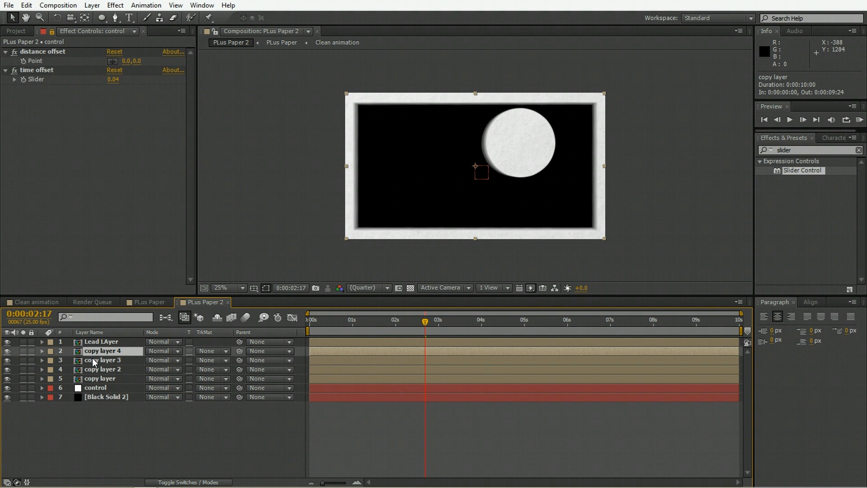
{"action": "key", "text": "ctrl+d"}
{"action": "key", "text": "ctrl+d"}
{"action": "key", "text": "ctrl+d"}
{"action": "key", "text": "ctrl+d"}
{"action": "key", "text": "ctrl+d"}
{"action": "key", "text": "ctrl+d"}
{"action": "key", "text": "ctrl+d"}
{"action": "key", "text": "ctrl+d"}
{"action": "key", "text": "ctrl+d"}
{"action": "key", "text": "ctrl+d"}
{"action": "key", "text": "ctrl+d"}
{"action": "key", "text": "ctrl+d"}
{"action": "key", "text": "ctrl+d"}
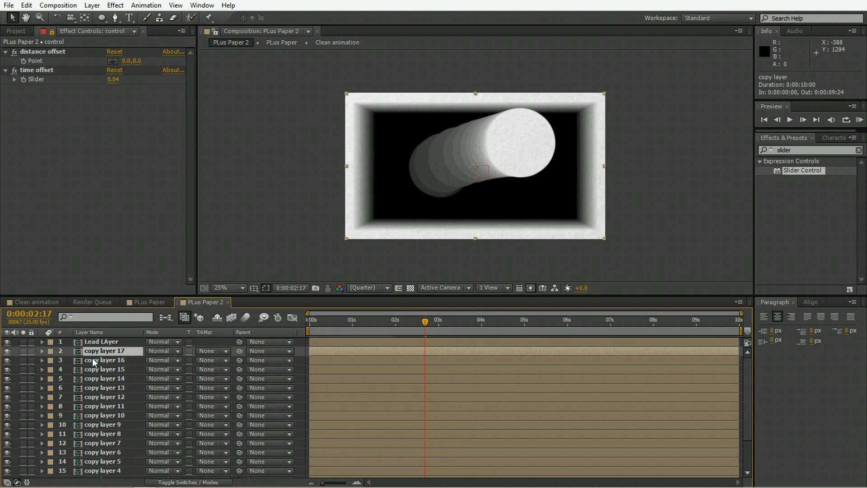
{"action": "left_click", "coordinate": [79, 378], "text": "shift"}
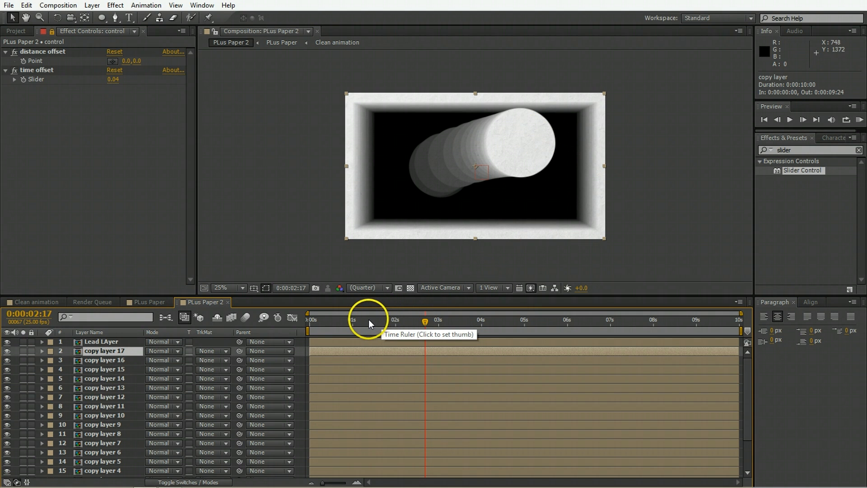
Preview the stacked paper animation from 0:00:00:13 and from 0:00:00:24 to check the delayed layers.
{"action": "left_click", "coordinate": [331, 320]}
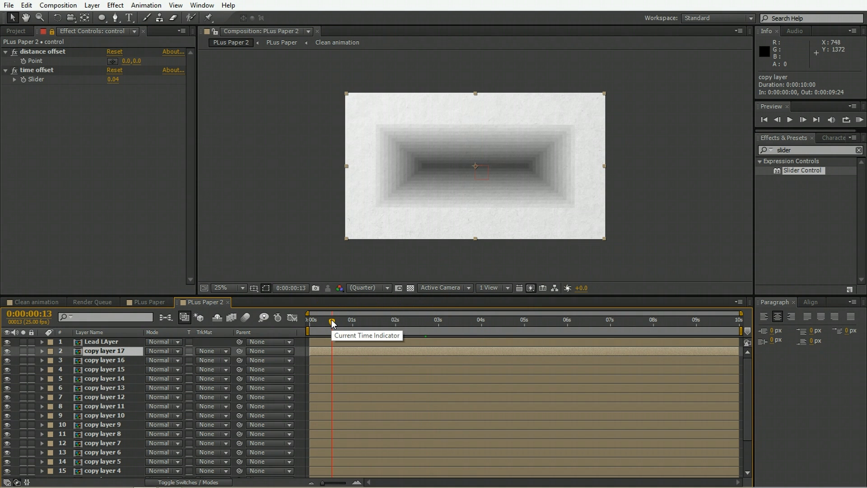
{"action": "scroll", "coordinate": [472, 164], "scroll_direction": "up", "scroll_amount": 2}
{"action": "key", "text": "KP_0"}
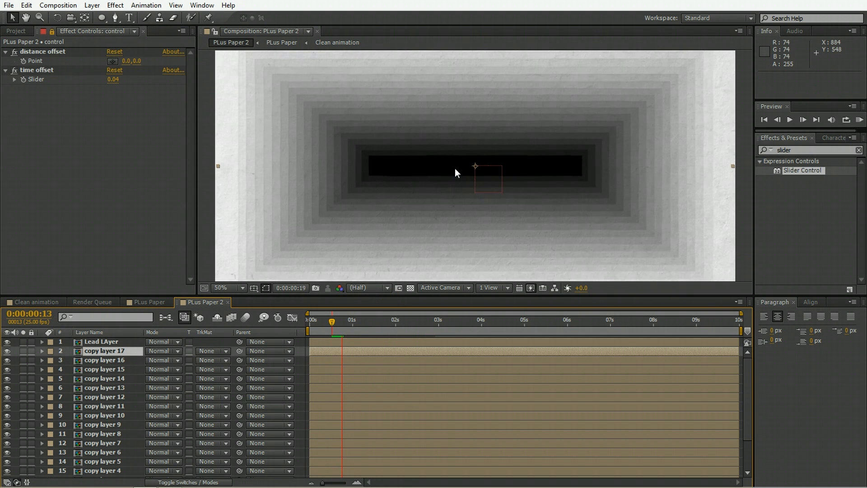
{"action": "left_click", "coordinate": [455, 168]}
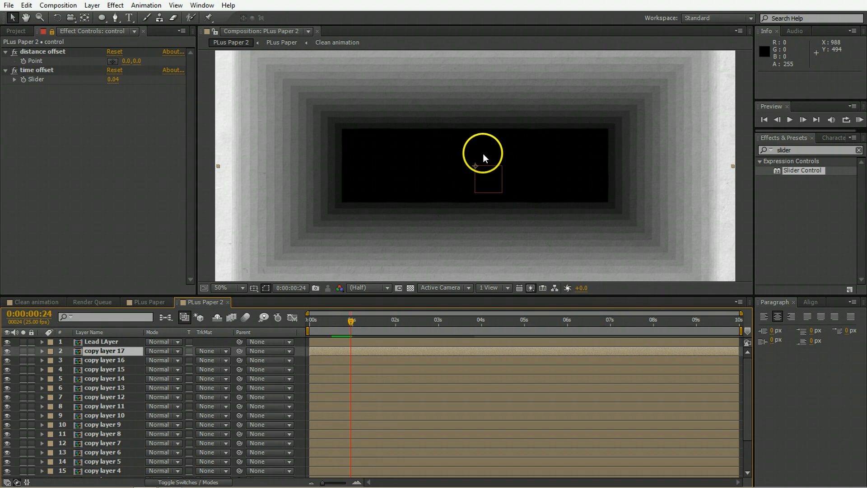
{"action": "scroll", "coordinate": [362, 135], "scroll_direction": "down", "scroll_amount": 1}
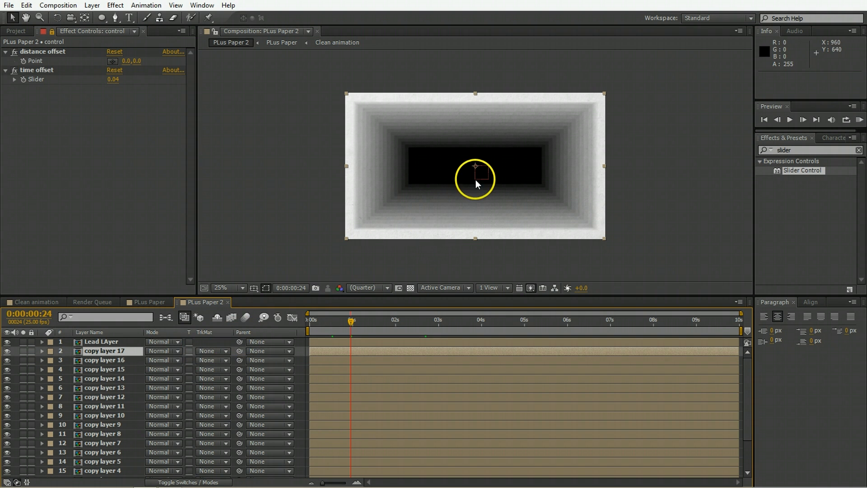
{"action": "key", "text": "space"}
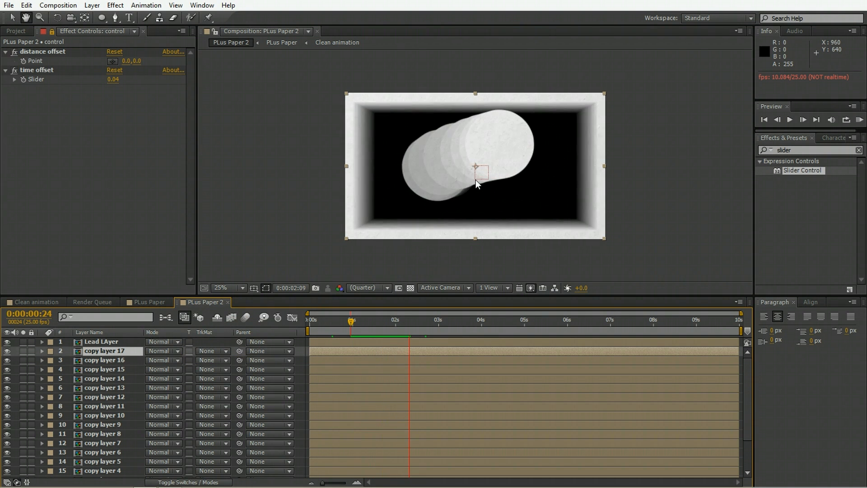
{"action": "mouse_move", "coordinate": [487, 182]}
{"action": "left_mouse_down"}
{"action": "mouse_move", "coordinate": [500, 165]}
{"action": "mouse_move", "coordinate": [524, 171]}
{"action": "mouse_move", "coordinate": [459, 153]}
{"action": "mouse_move", "coordinate": [414, 186]}
{"action": "mouse_move", "coordinate": [430, 192]}
{"action": "left_mouse_up"}
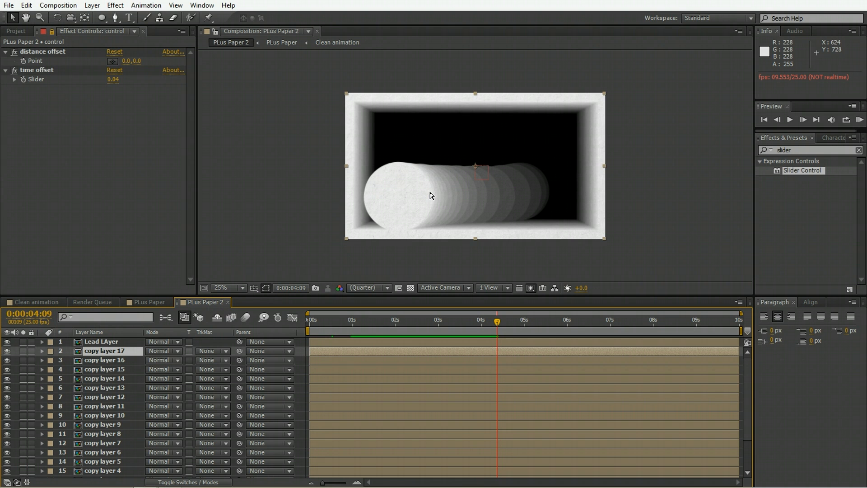
Compare the stack with the Clean animation composition and preview the stack from 0:00:01:15.
{"action": "left_click", "coordinate": [251, 329]}
{"action": "left_click", "coordinate": [45, 302]}
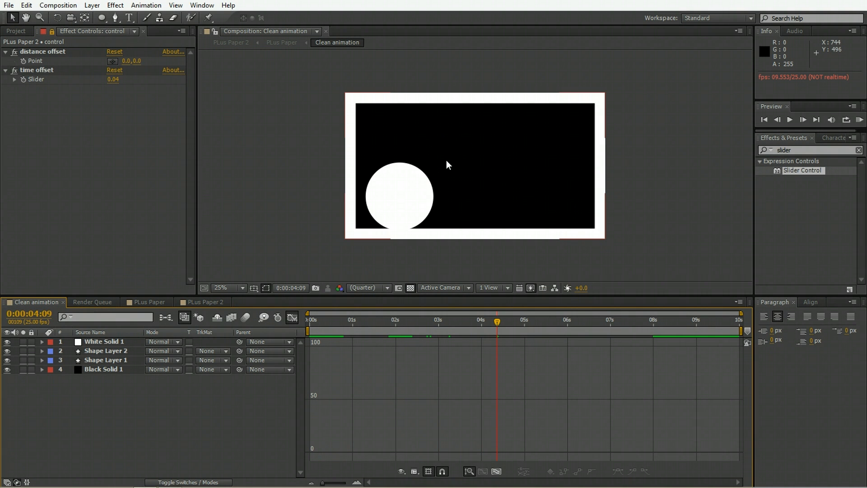
{"action": "left_click", "coordinate": [205, 299]}
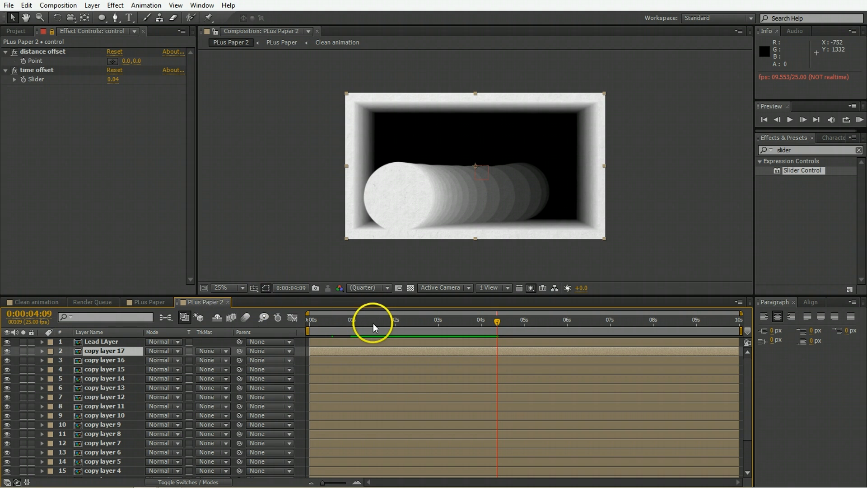
{"action": "left_click", "coordinate": [378, 323]}
{"action": "key", "text": "space"}
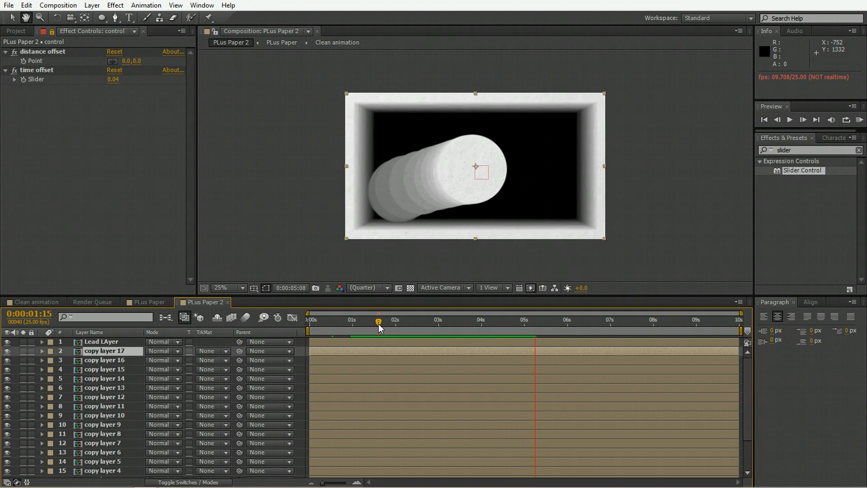
{"action": "key", "text": "space"}
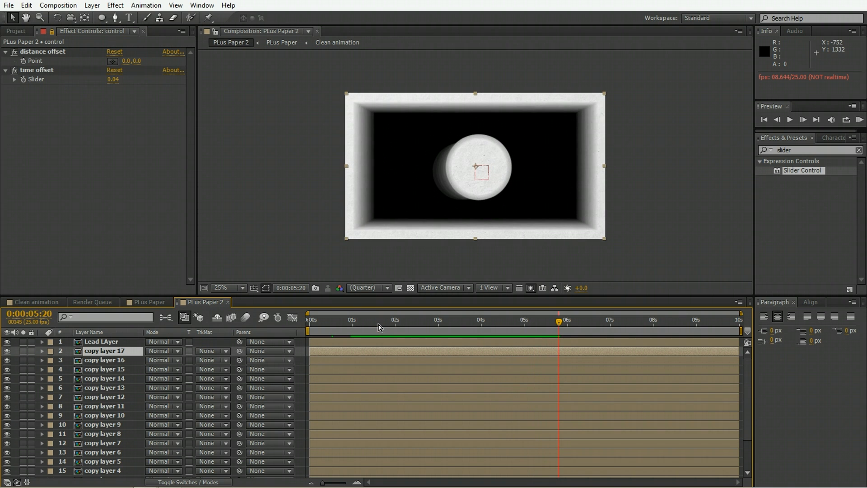
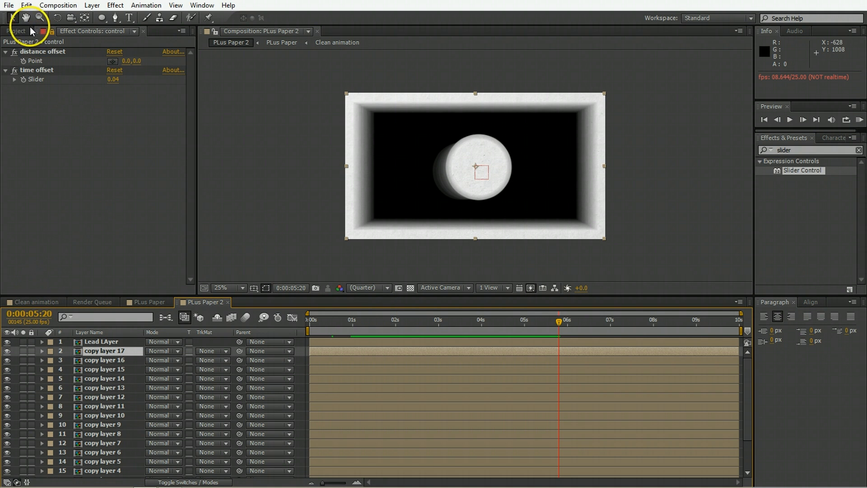
Rename the PLus Paper 2 composition as Animation Stack.
{"action": "left_click", "coordinate": [17, 31]}
{"action": "key", "text": "Return"}
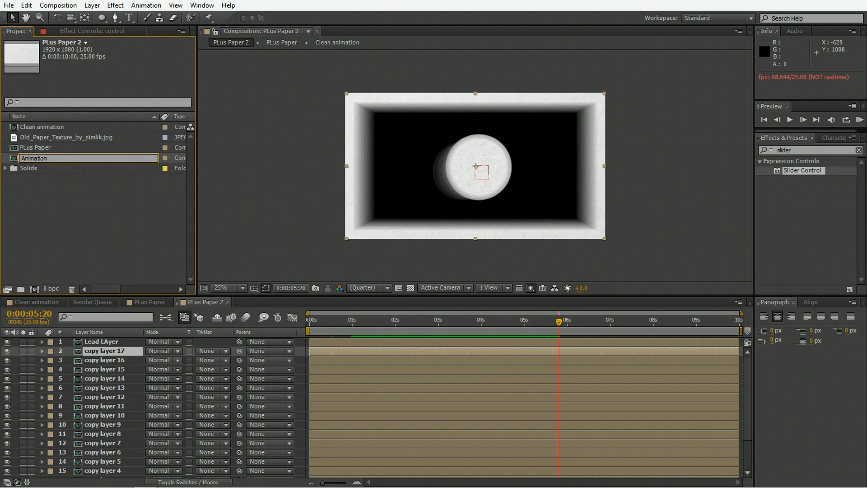
{"action": "type", "text": "Animation Sttack"}
{"action": "key", "text": "BackSpace"}
{"action": "key", "text": "Return"}
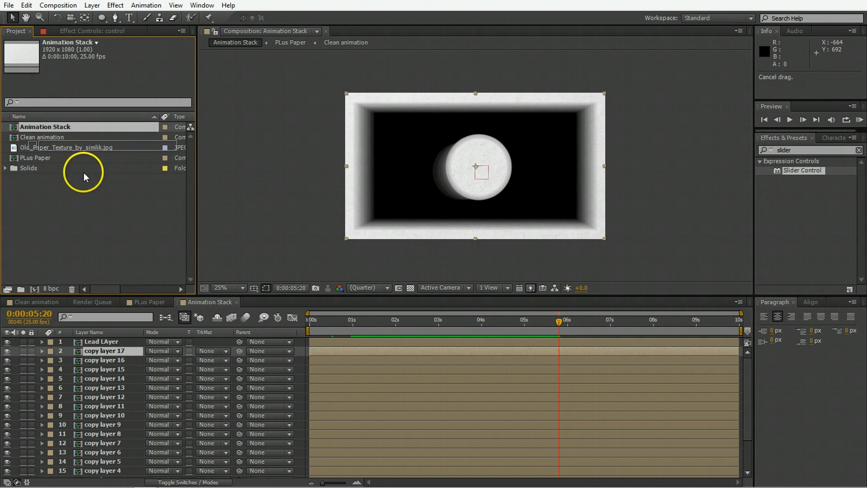
Nest Animation Stack in a new composition and add an adjustment layer above it.
{"action": "left_click_drag", "start_coordinate": [34, 272], "coordinate": [34, 287]}
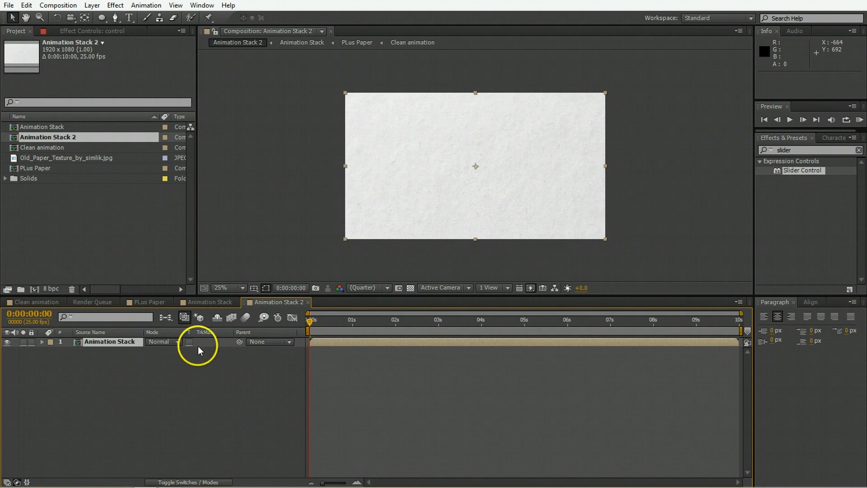
{"action": "right_click", "coordinate": [120, 372]}
{"action": "mouse_move", "coordinate": [180, 254]}
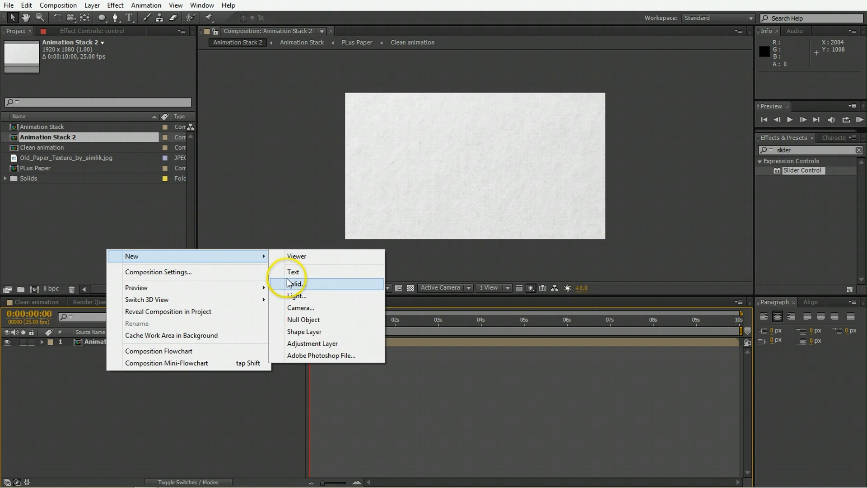
{"action": "left_click", "coordinate": [322, 344]}
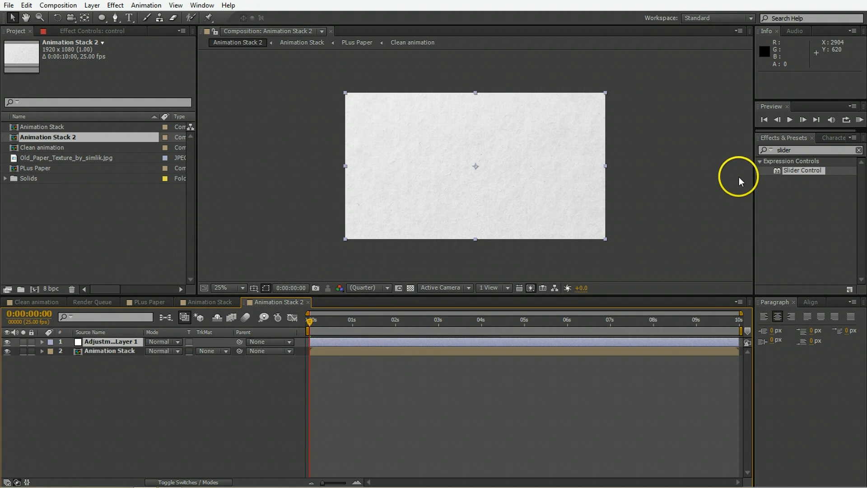
Find the Tritone effect and apply it to the adjustment layer in Animation Stack 2.
{"action": "left_click", "coordinate": [792, 151]}
{"action": "type", "text": "tri"}
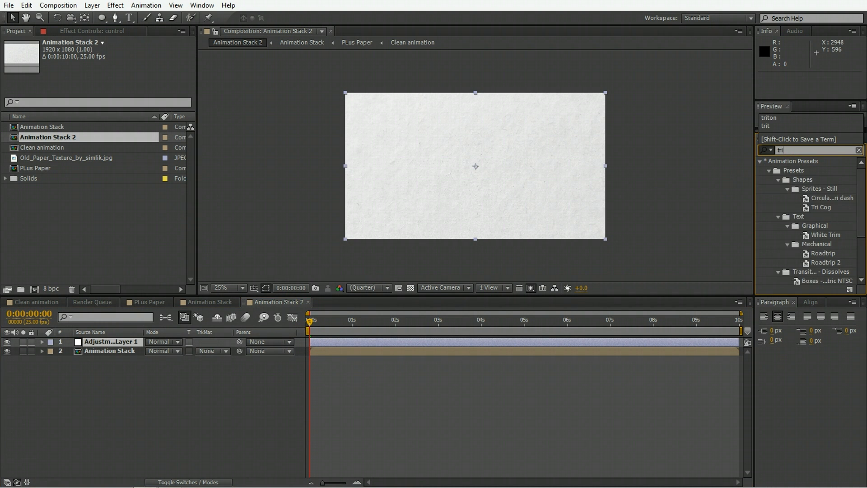
{"action": "type", "text": "ton"}
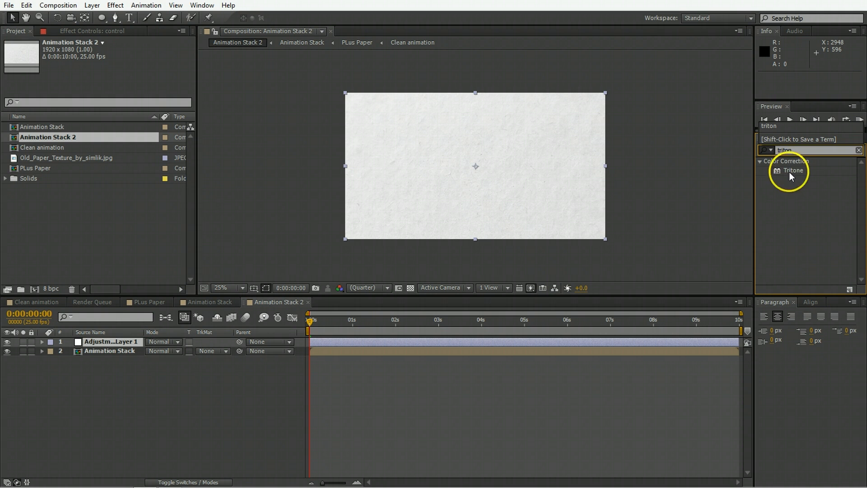
{"action": "double_click", "coordinate": [790, 172]}
Add a Curves effect to the adjustment layer, adjust its RGB curve and bend the Green channel into a gentle S-curve.
{"action": "double_click", "coordinate": [786, 150]}
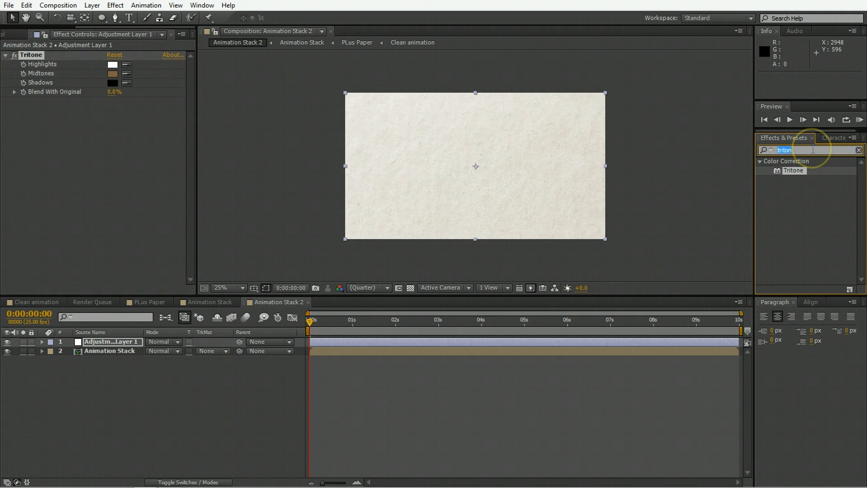
{"action": "type", "text": "curves"}
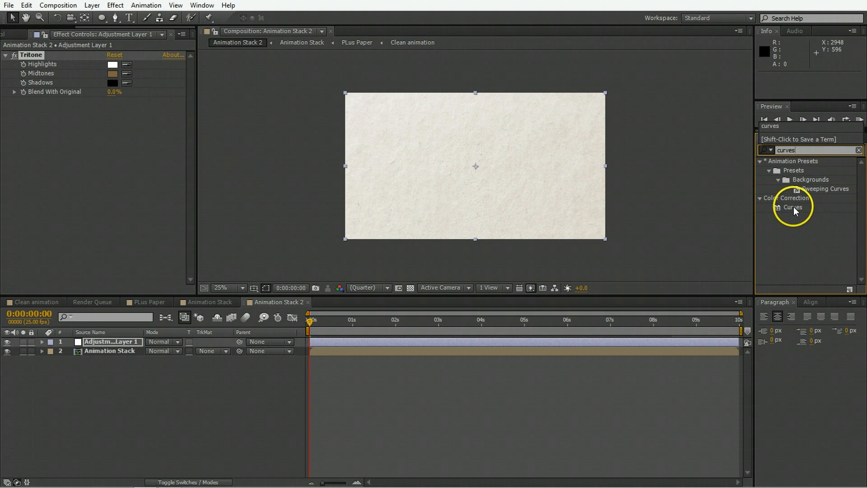
{"action": "double_click", "coordinate": [793, 207]}
{"action": "left_click", "coordinate": [96, 148]}
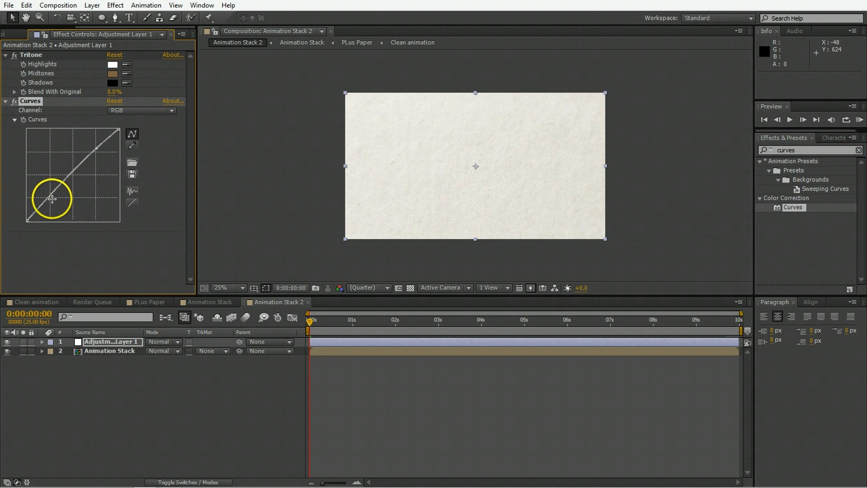
{"action": "left_click", "coordinate": [149, 111]}
{"action": "left_click", "coordinate": [113, 131]}
{"action": "left_click_drag", "start_coordinate": [91, 156], "coordinate": [94, 148]}
{"action": "left_click_drag", "start_coordinate": [63, 192], "coordinate": [49, 203]}
At 0:00:00:23, add a Tint effect below Curves on the adjustment layer and set Amount to Tint to 50%.
{"action": "left_click", "coordinate": [349, 322]}
{"action": "left_click_drag", "start_coordinate": [789, 207], "coordinate": [116, 256]}
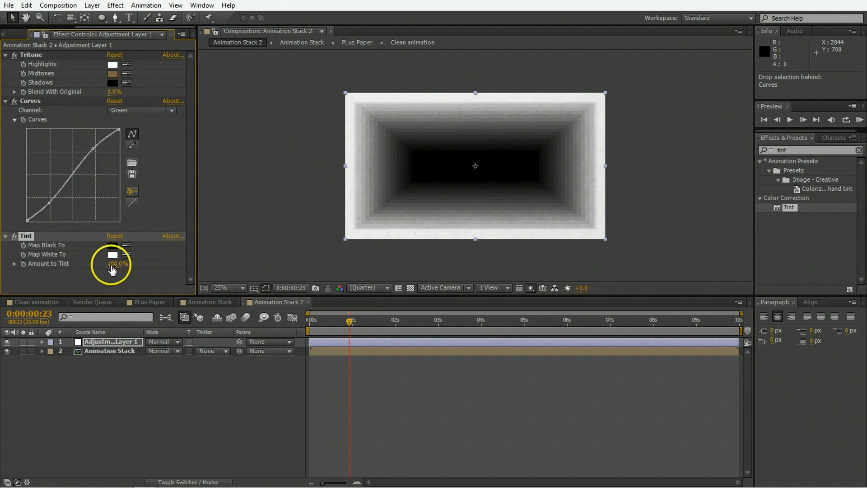
{"action": "left_click", "coordinate": [117, 264]}
{"action": "type", "text": "50"}
{"action": "key", "text": "Return"}
Create a black 1920 x 1080 px solid above the adjustment layer and apply the Vinny 1080 preset to it.
{"action": "right_click", "coordinate": [88, 372]}
{"action": "mouse_move", "coordinate": [197, 259]}
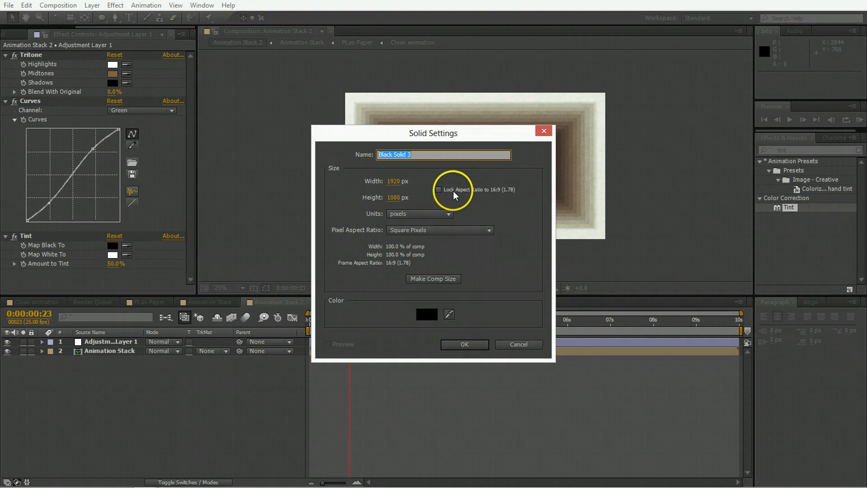
{"action": "left_click", "coordinate": [457, 343]}
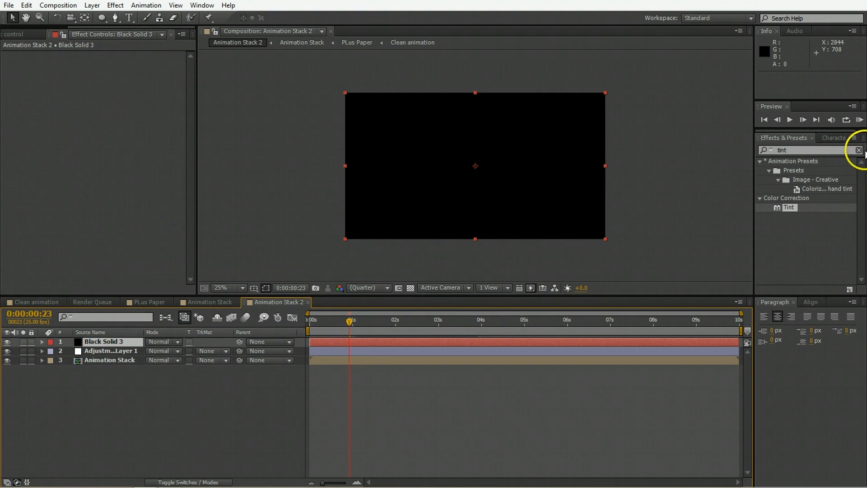
{"action": "left_click", "coordinate": [828, 150]}
{"action": "type", "text": "vinny"}
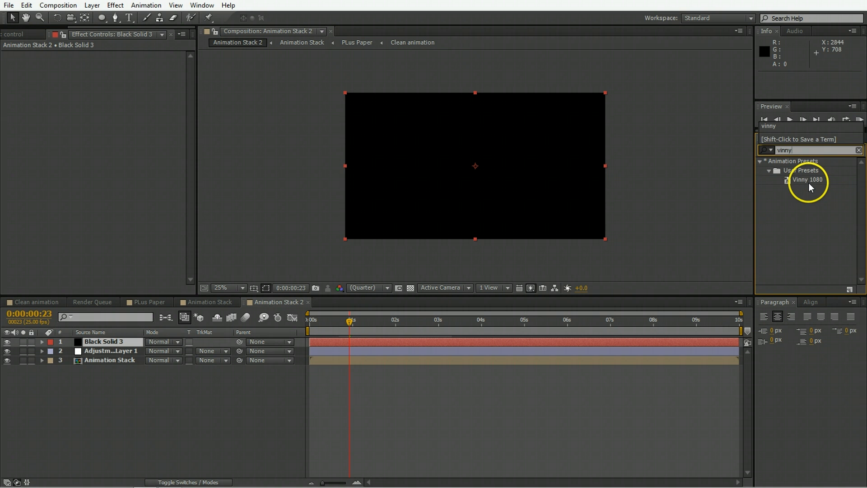
{"action": "double_click", "coordinate": [809, 180]}
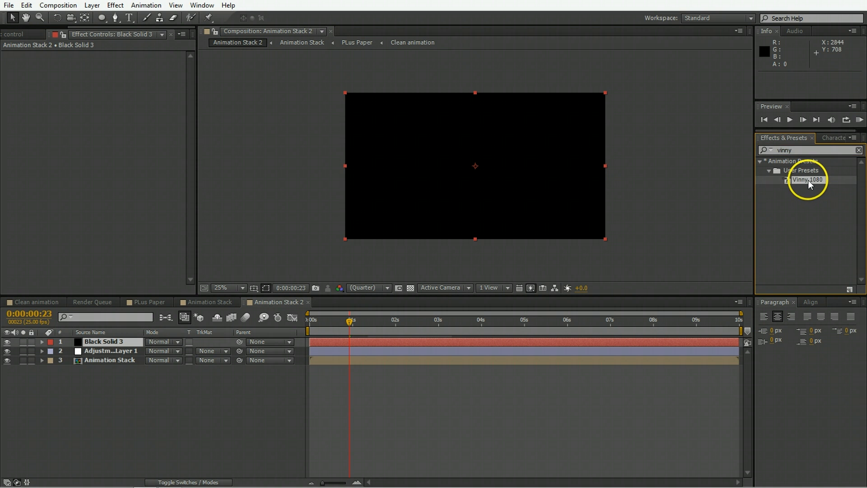
Preview the graded and vignetted animation from 0:00:03:10.
{"action": "left_click", "coordinate": [456, 320]}
{"action": "key", "text": "space"}
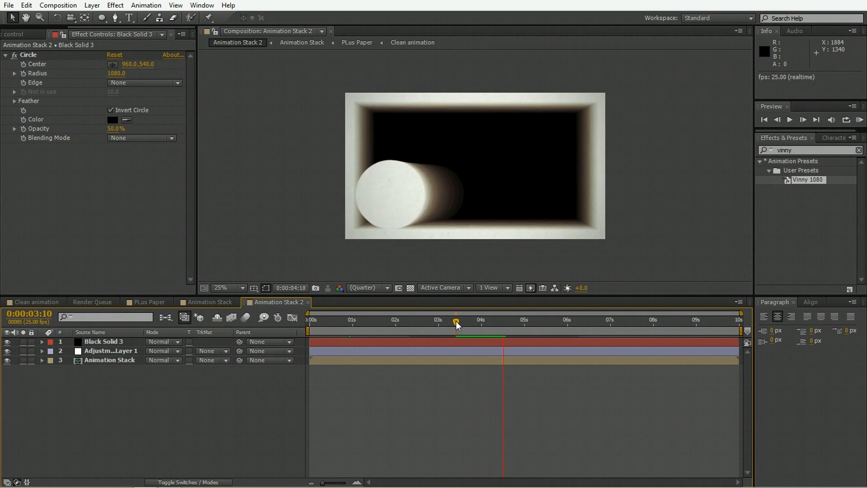
{"action": "left_click", "coordinate": [456, 363]}
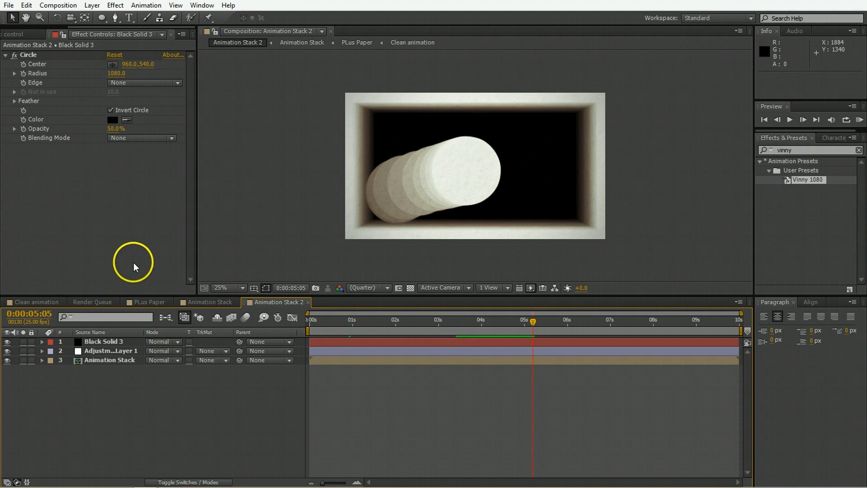
Review the Clean animation composition to compare the source with the finished paper look.
{"action": "left_click", "coordinate": [33, 301]}
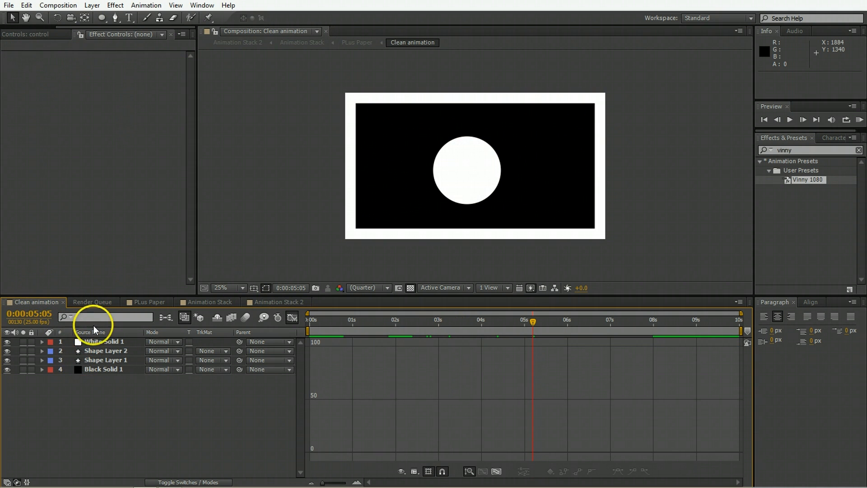
{"action": "left_click", "coordinate": [141, 303]}
{"action": "left_click", "coordinate": [19, 302]}
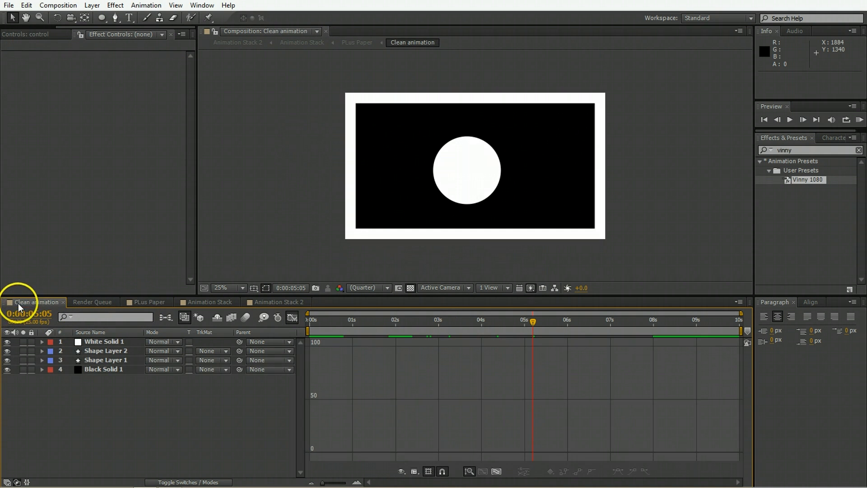
{"action": "left_click", "coordinate": [161, 301]}
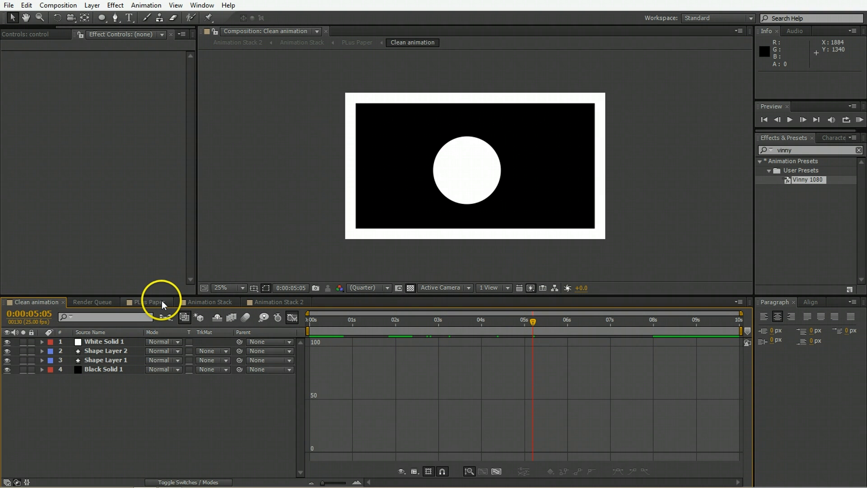
In the Animation Stack composition, try a time offset of 0.08 on the control layer.
{"action": "left_click", "coordinate": [192, 302]}
{"action": "scroll", "coordinate": [106, 452], "scroll_direction": "down", "scroll_amount": 3}
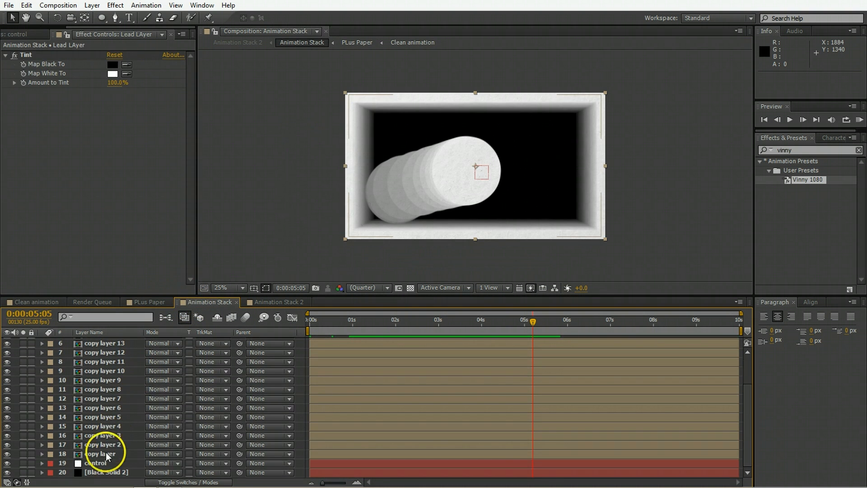
{"action": "left_click", "coordinate": [95, 463]}
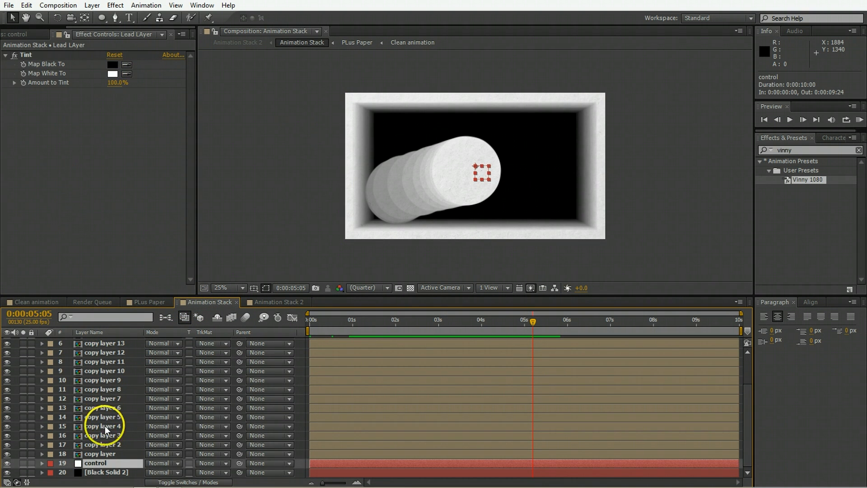
{"action": "left_click", "coordinate": [39, 36]}
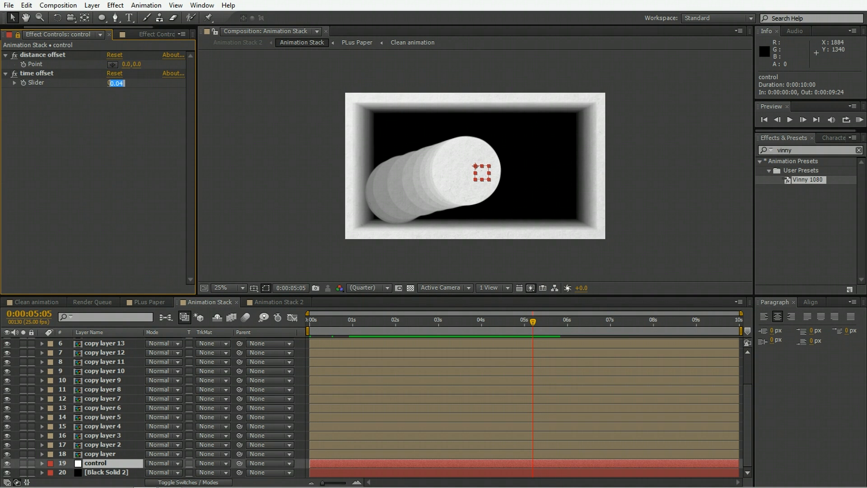
{"action": "type", "text": ".08"}
{"action": "key", "text": "Return"}
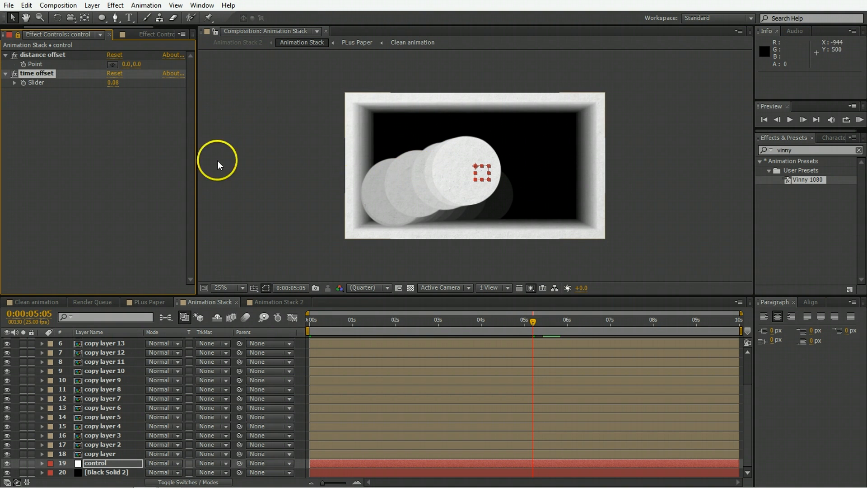
Try a time offset of 0.01 on the control layer.
{"action": "left_click", "coordinate": [114, 83]}
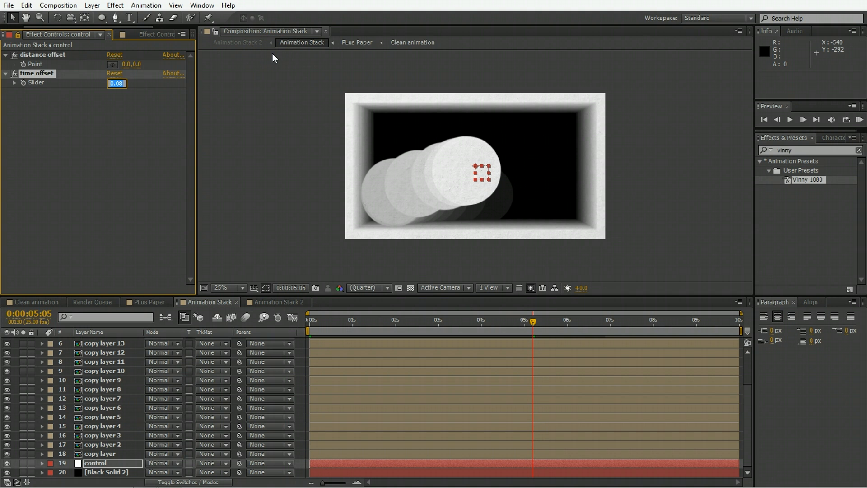
{"action": "type", "text": "0.01"}
{"action": "key", "text": "Return"}
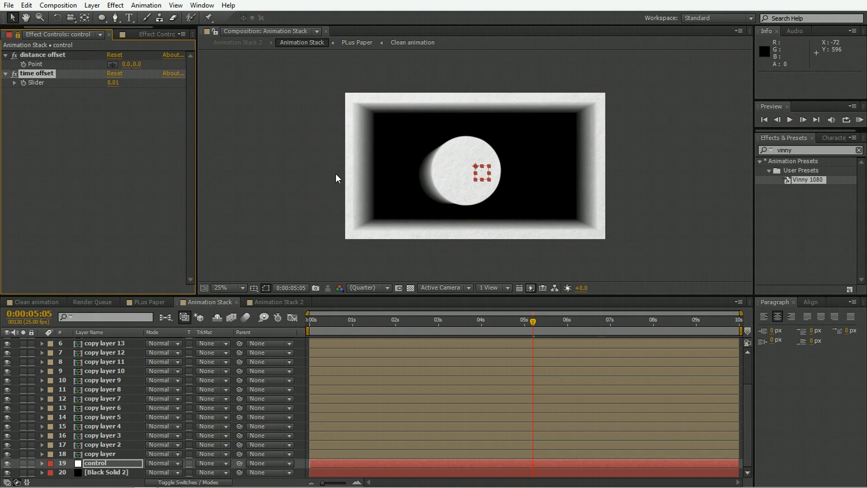
Set the control layer's time offset to 0.04.
{"action": "left_click", "coordinate": [113, 81]}
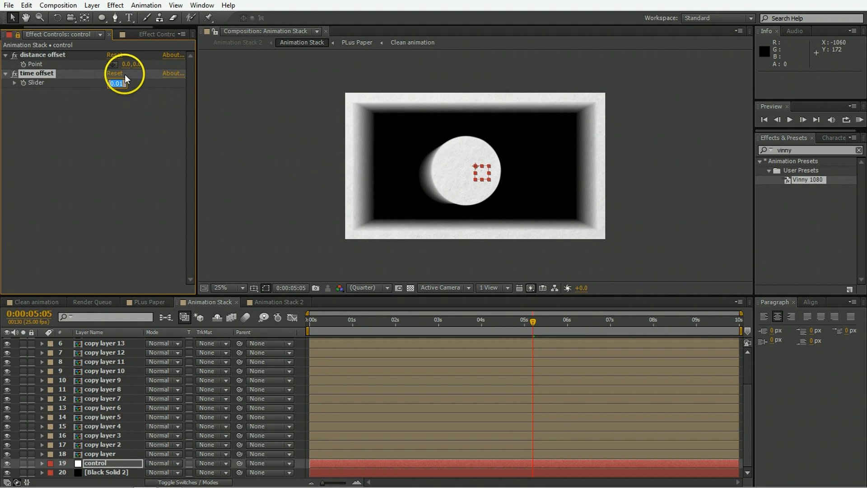
{"action": "type", "text": "0.04"}
{"action": "key", "text": "Return"}
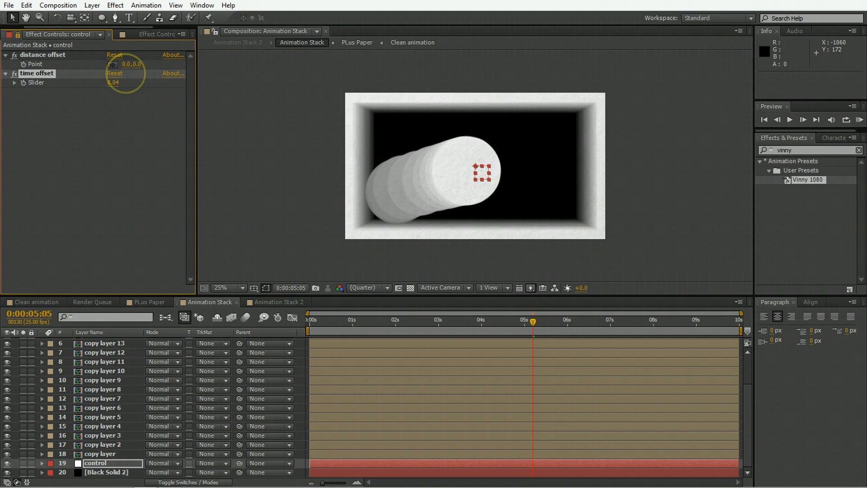
{"action": "left_click", "coordinate": [96, 81]}
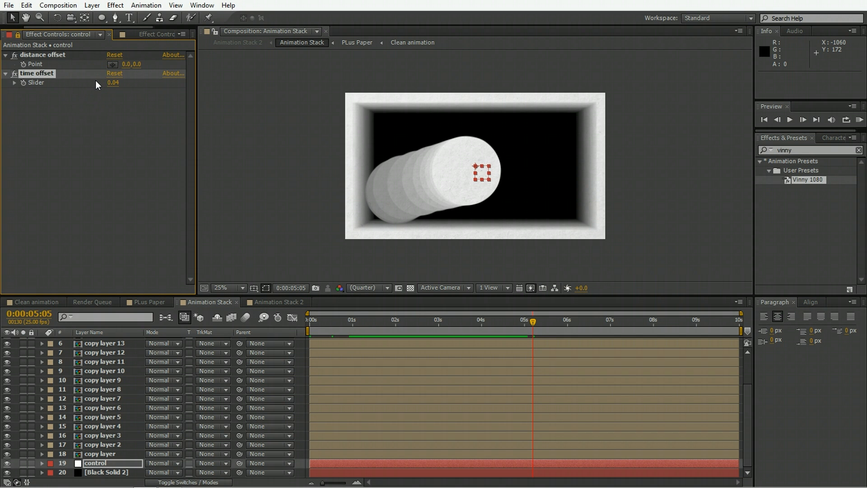